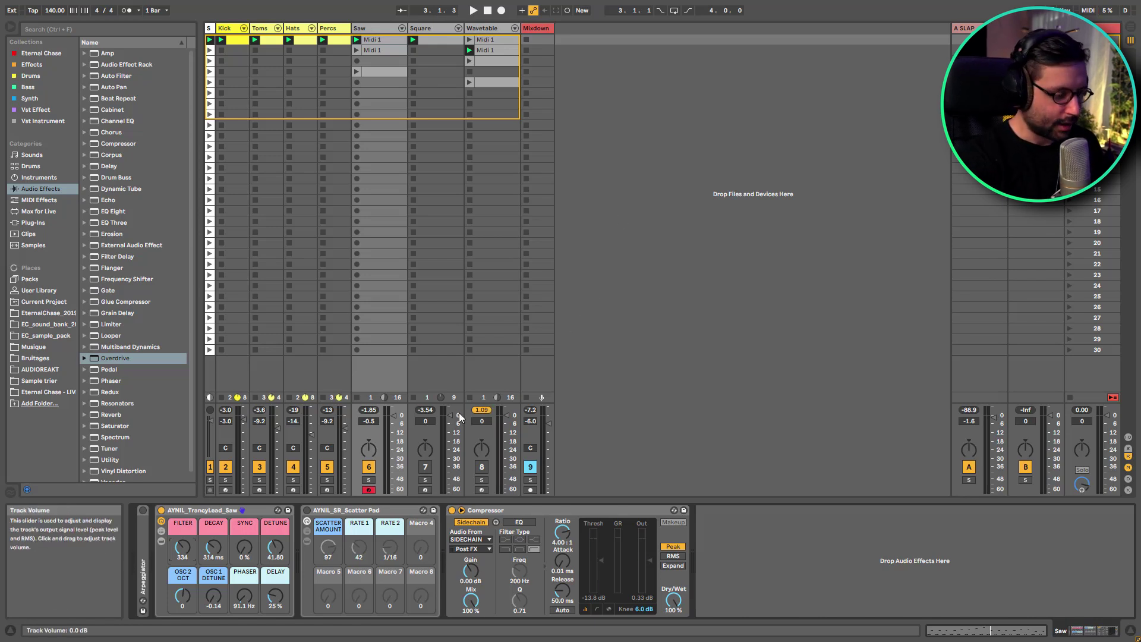
Start playback and audition the Saw lead, then switch to the Square lead.
key(space)
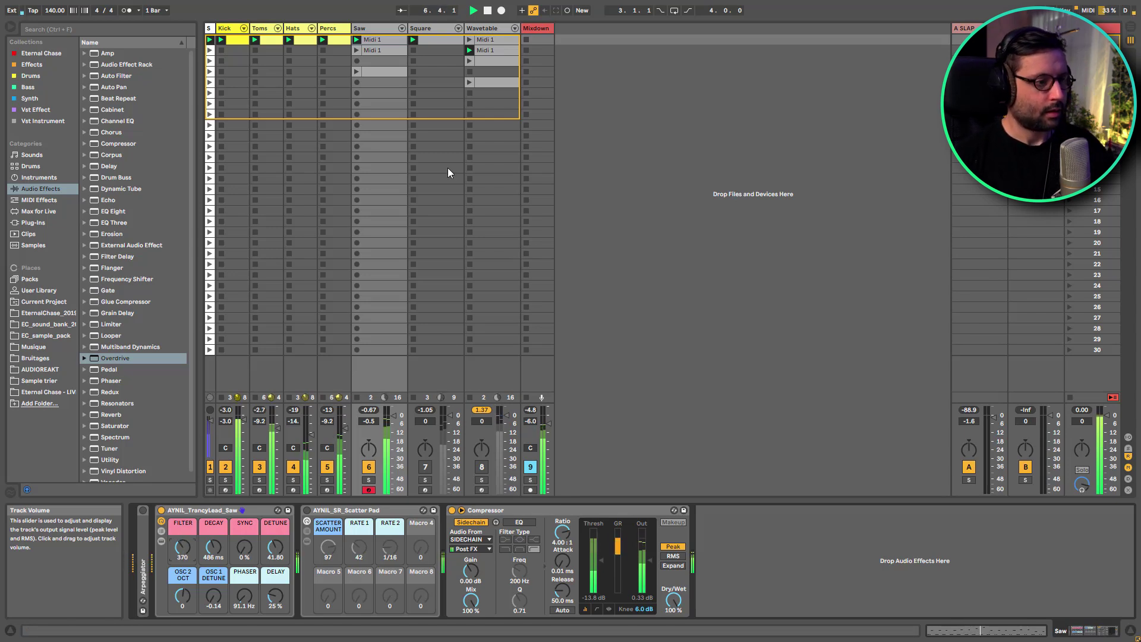
click(368, 467)
click(425, 466)
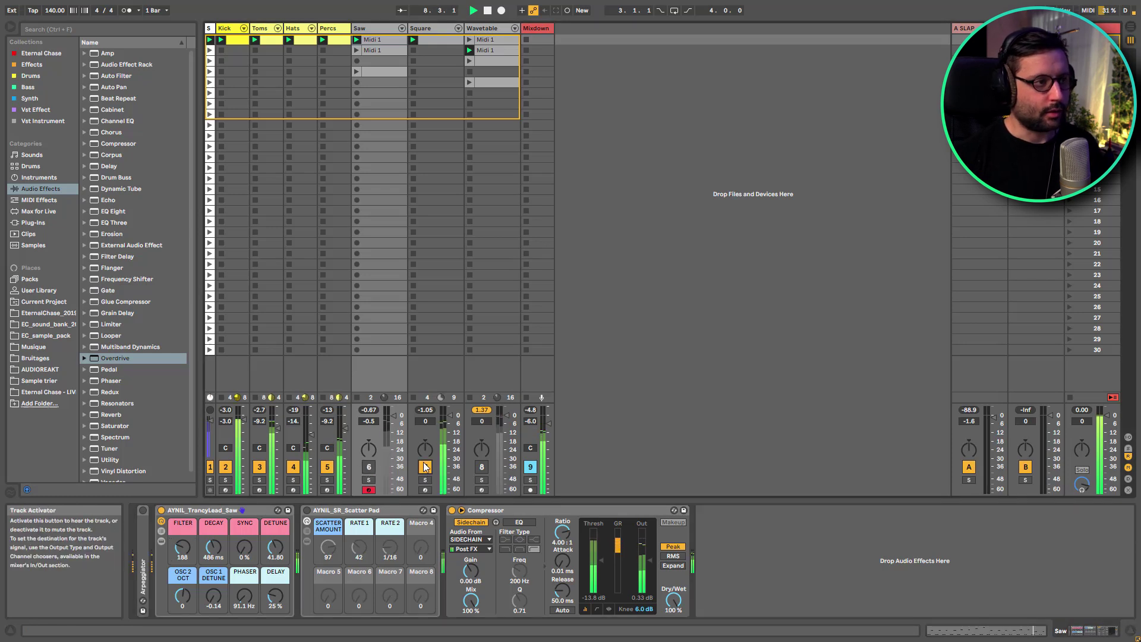
click(426, 29)
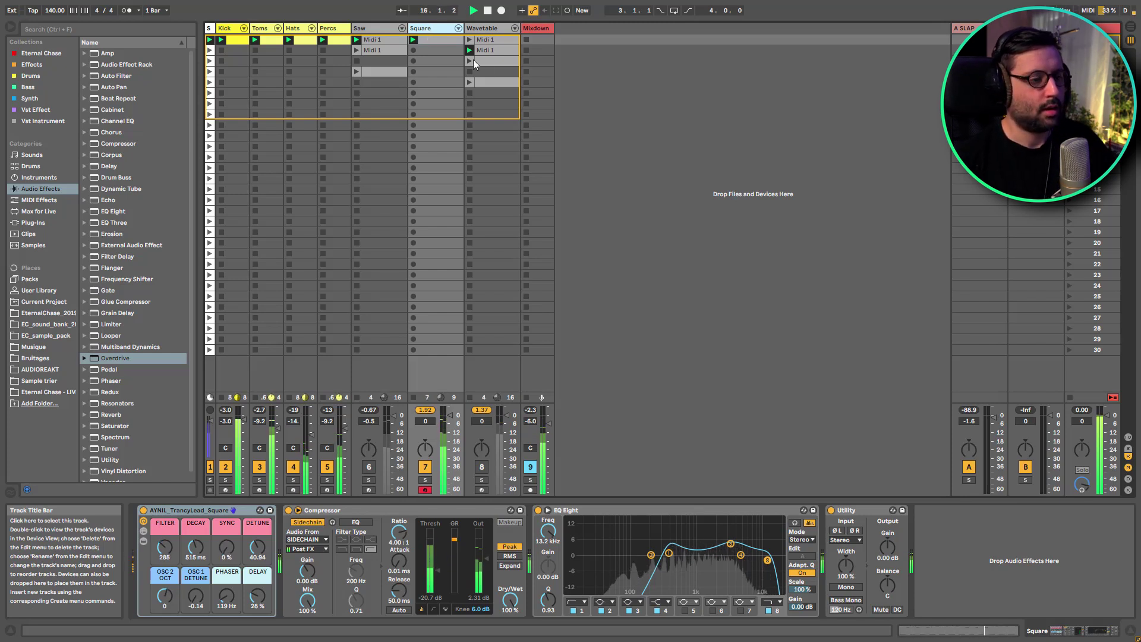
Switch off Square, set the Wavetable track to -3 dB and launch its first clip.
click(426, 472)
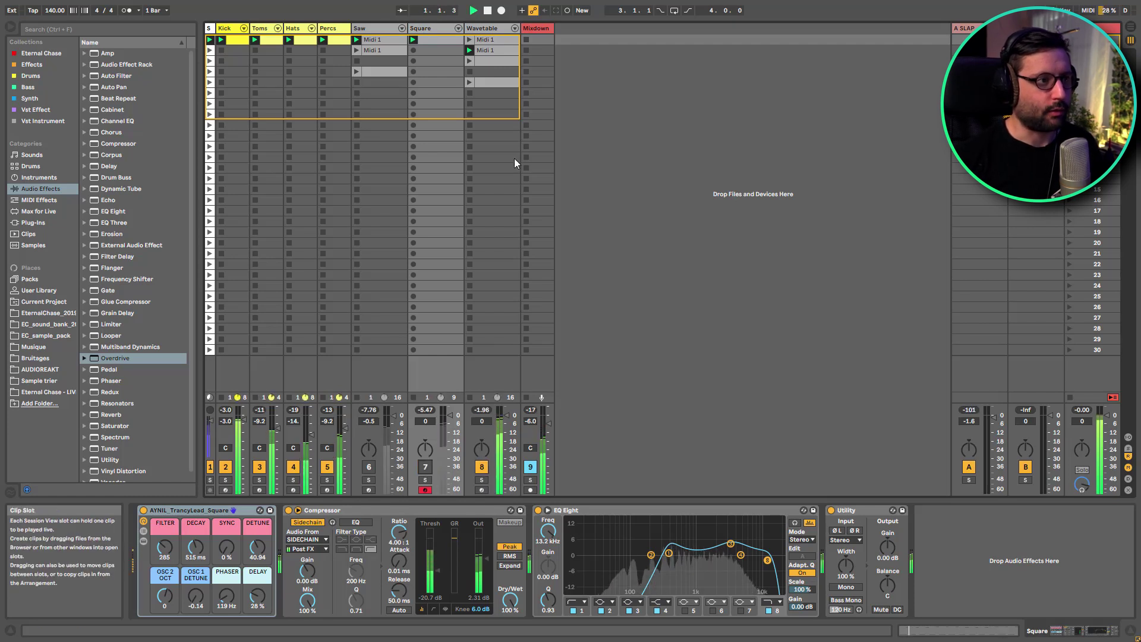
click(486, 31)
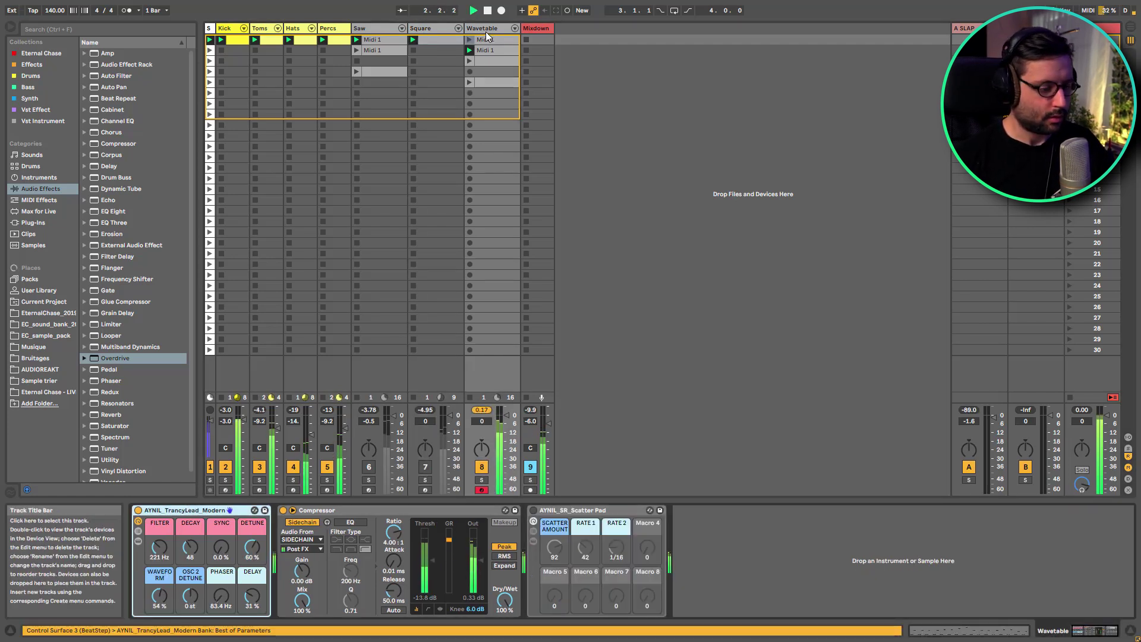
drag(506, 415, 506, 420)
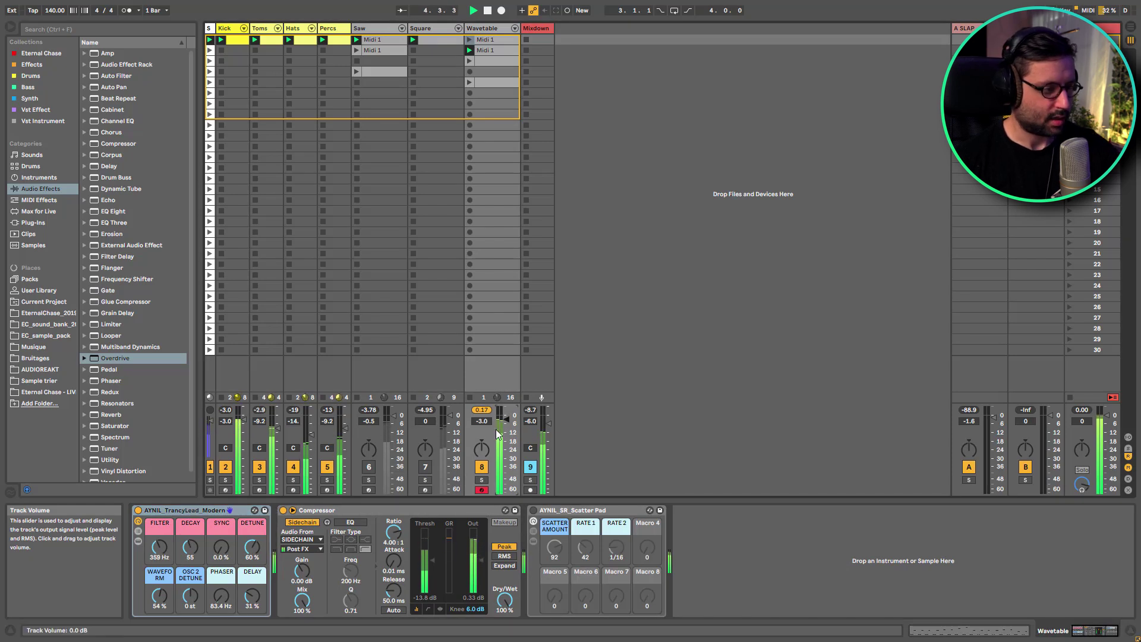
click(469, 43)
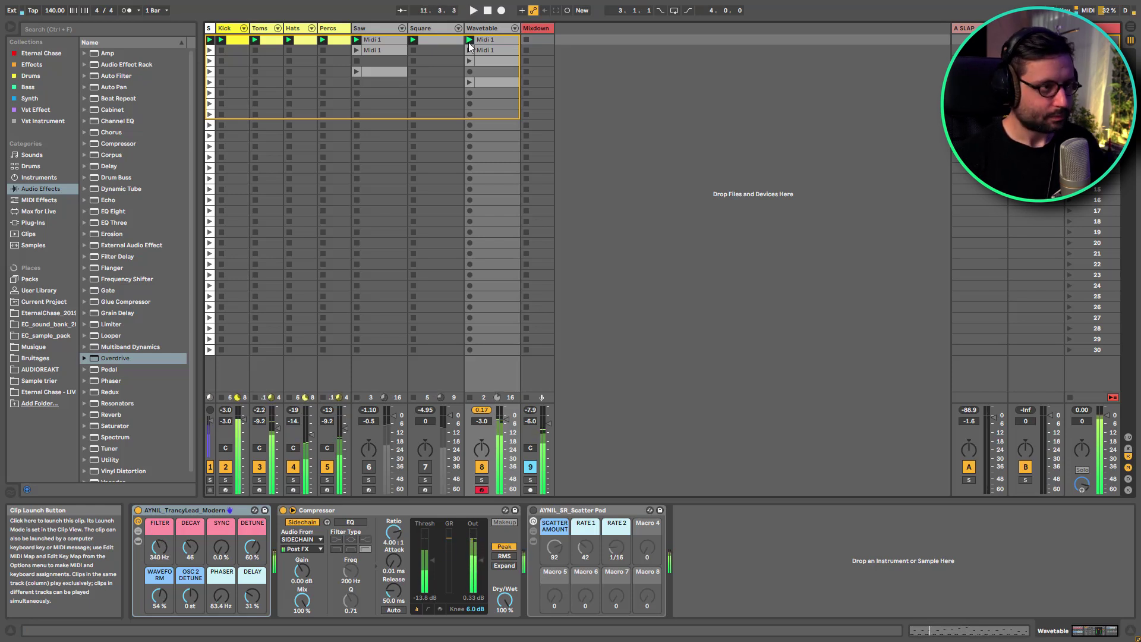
click(511, 27)
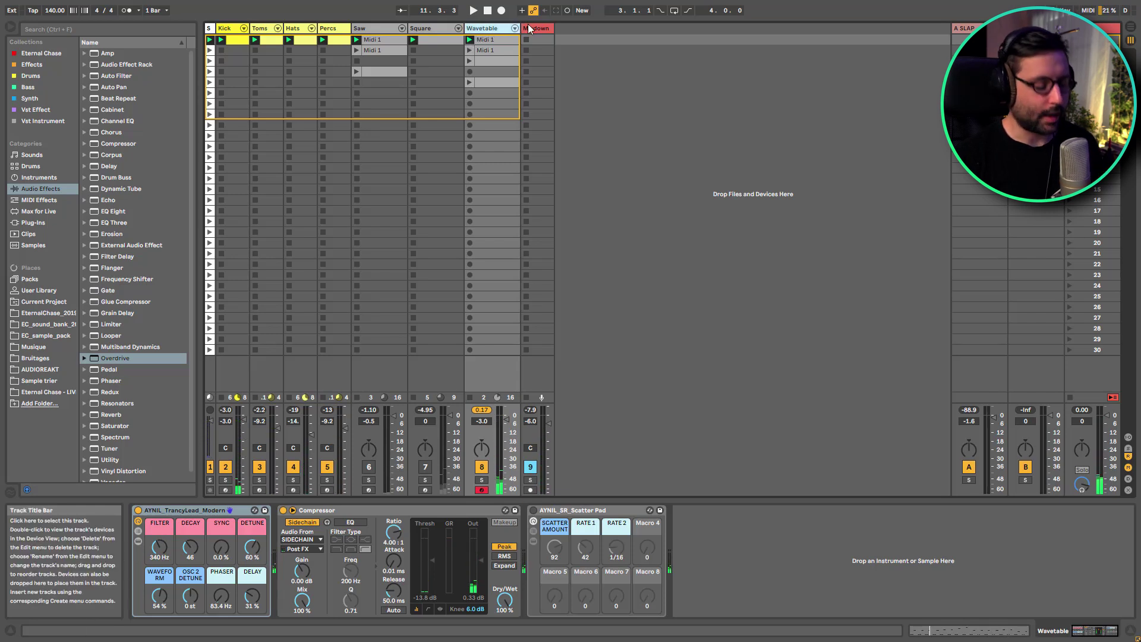
Insert a new MIDI track and load Analog onto it from the Instruments browser.
key(ctrl+shift+t)
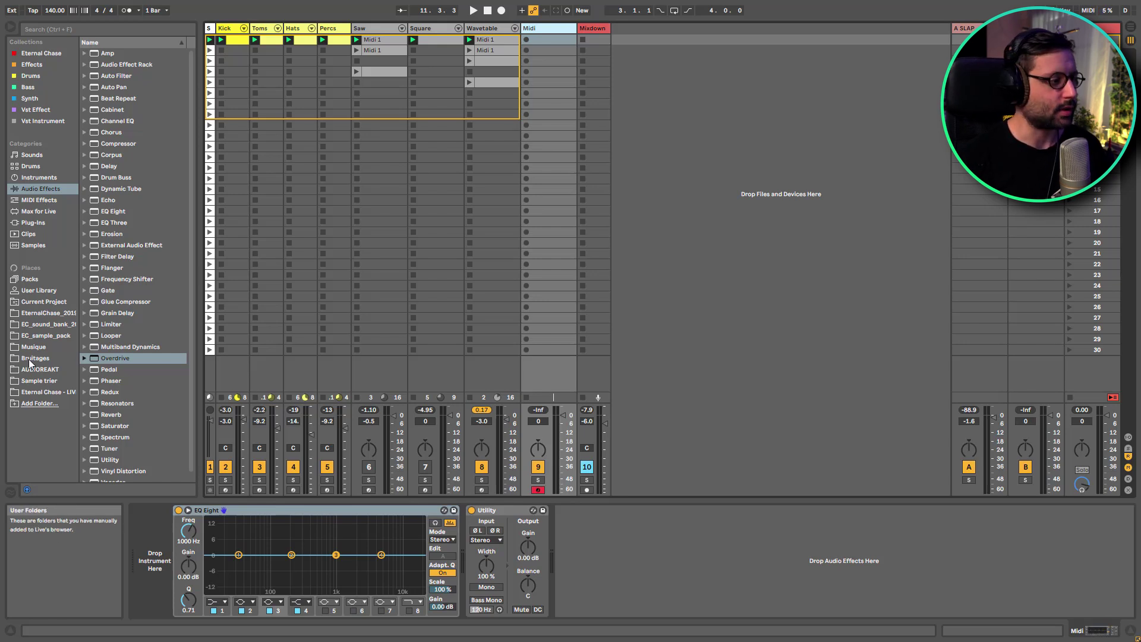
click(31, 166)
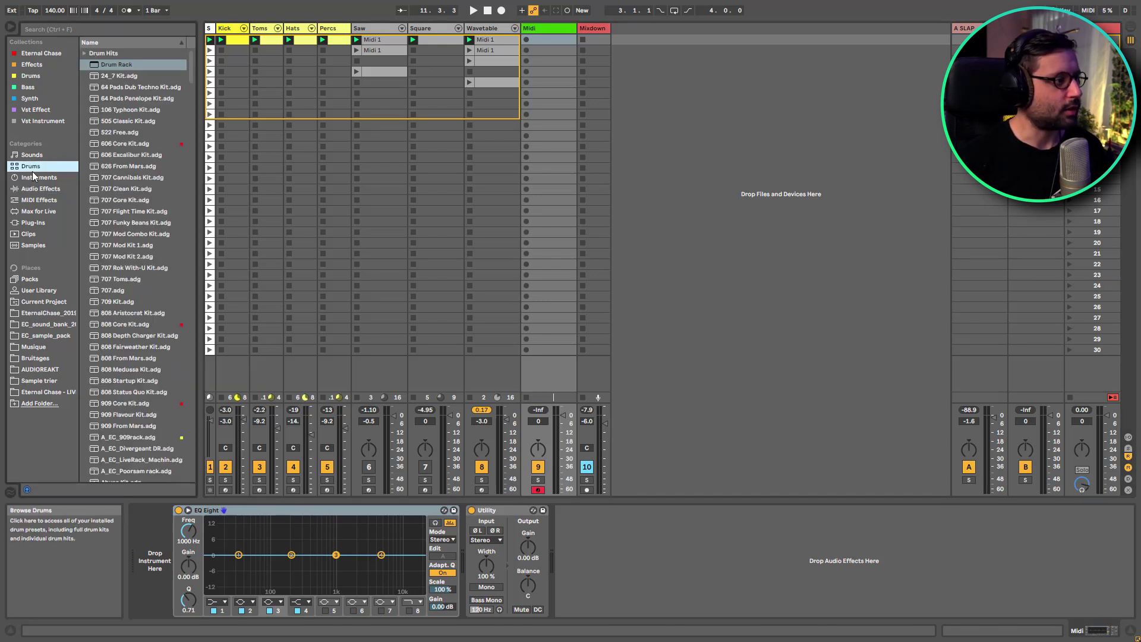
click(39, 177)
click(42, 200)
click(40, 188)
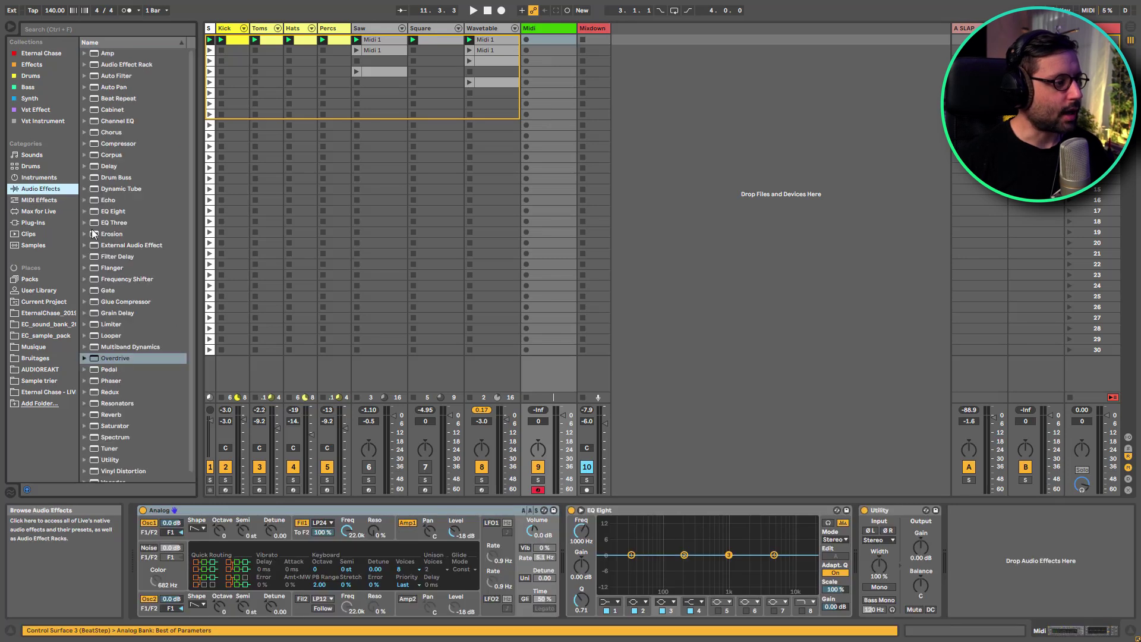
scroll(143, 425, down, 1)
scroll(131, 298, up, 1)
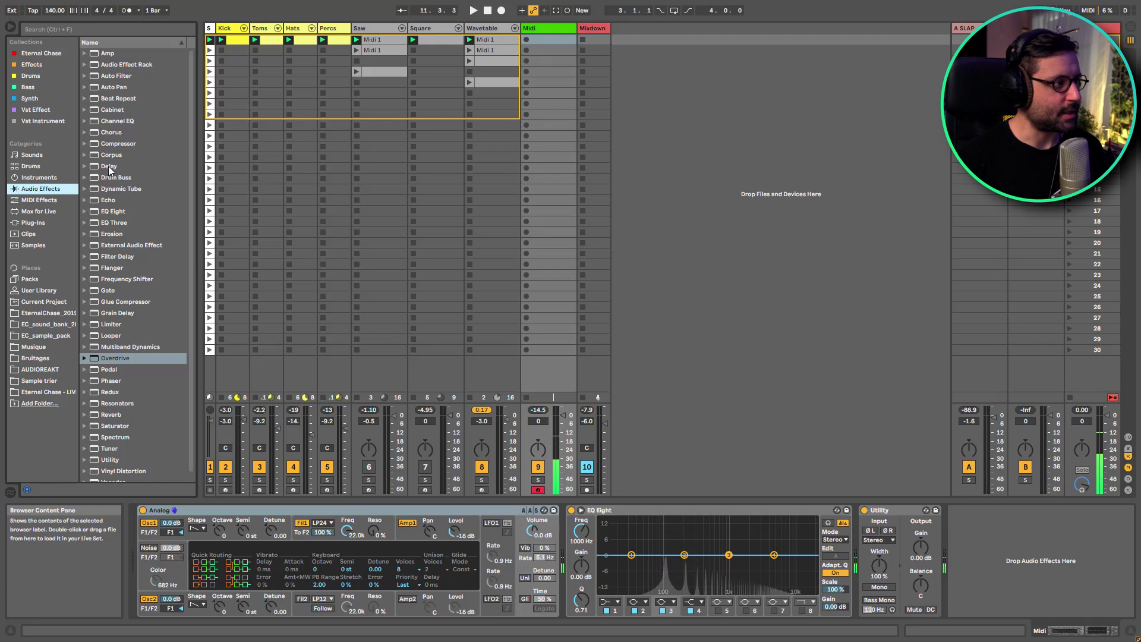
Add a Delay after Analog with feedback lowered to about 15%.
click(109, 166)
drag(108, 165, 696, 605)
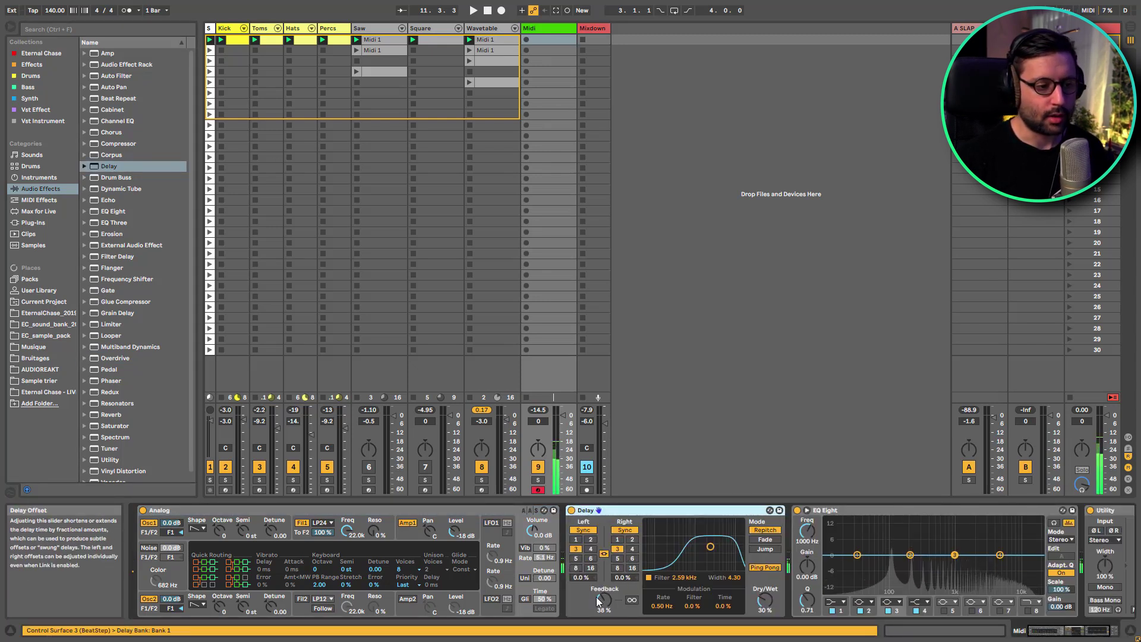
drag(604, 601, 603, 610)
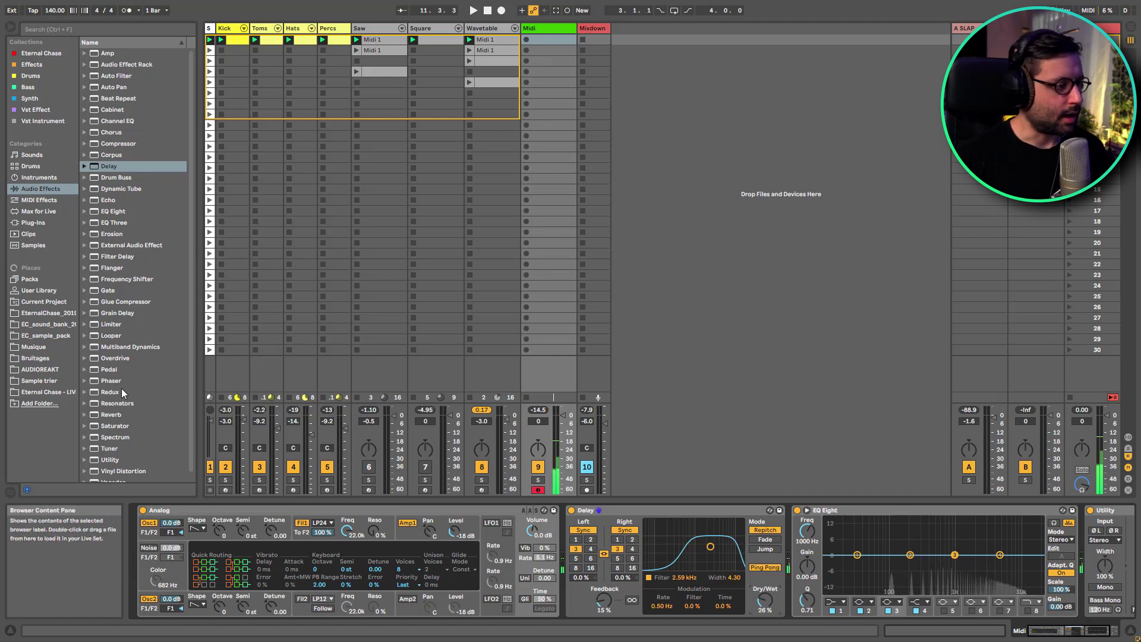
Add the ADRKT_Default_Reverb after the Delay with a 4.95 s decay and more wet mix.
scroll(109, 400, down, 1)
drag(109, 411, 757, 556)
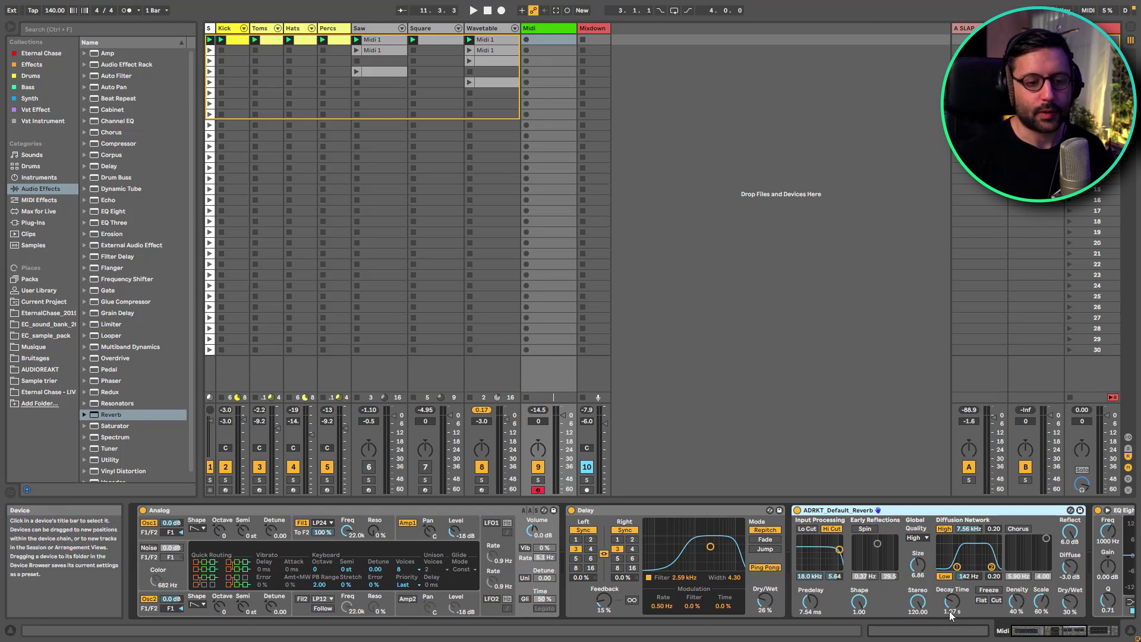
drag(952, 601, 952, 576)
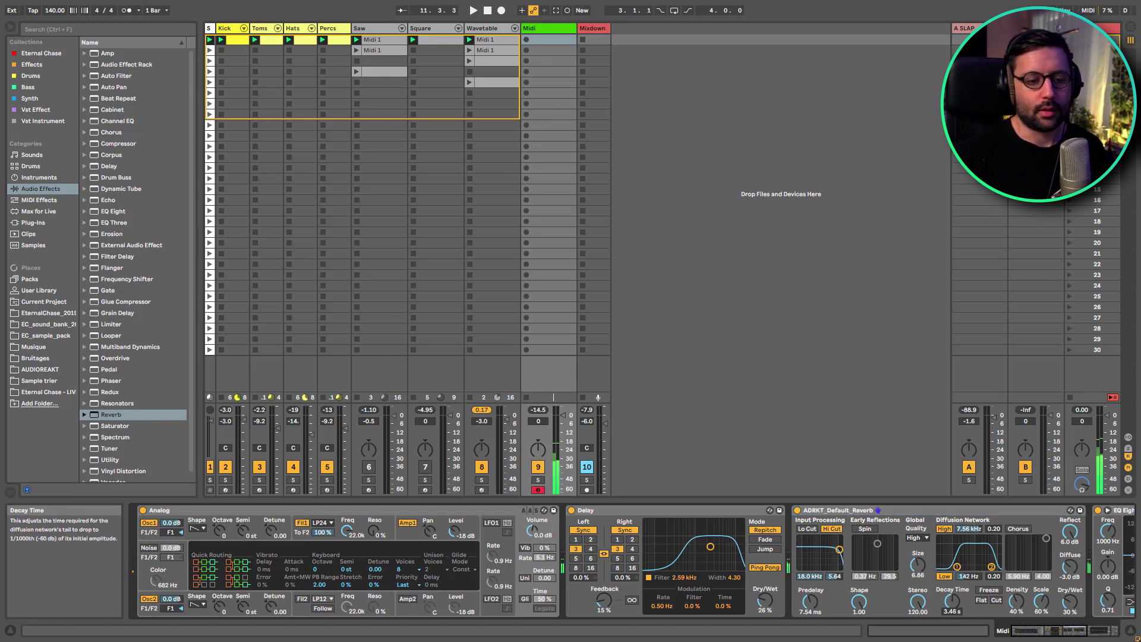
drag(1069, 602, 1070, 585)
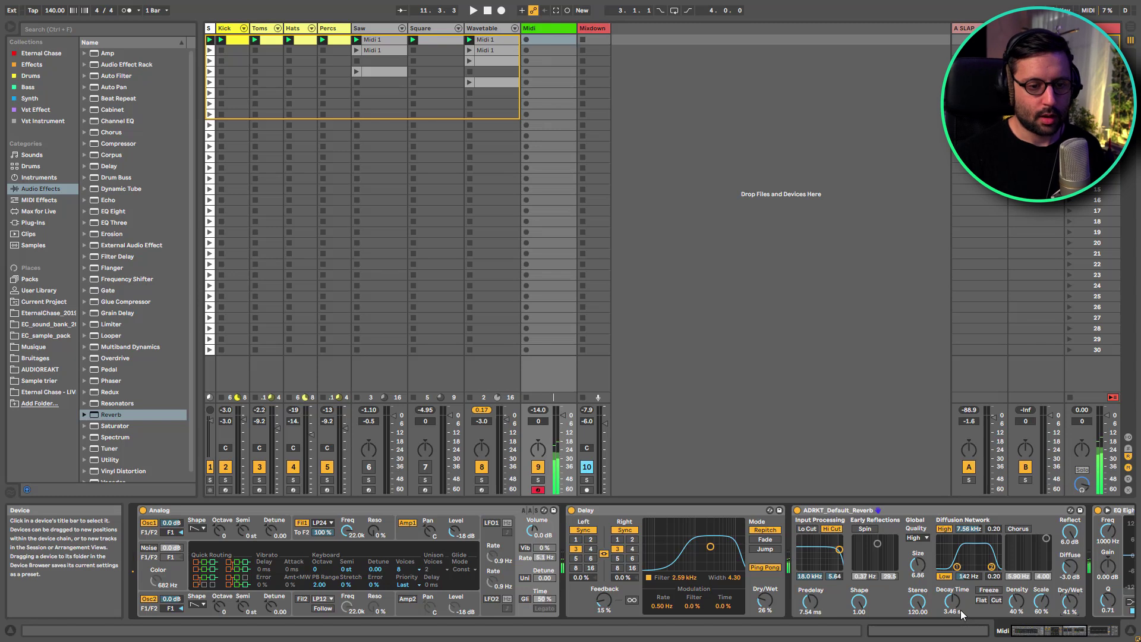
drag(952, 601, 952, 589)
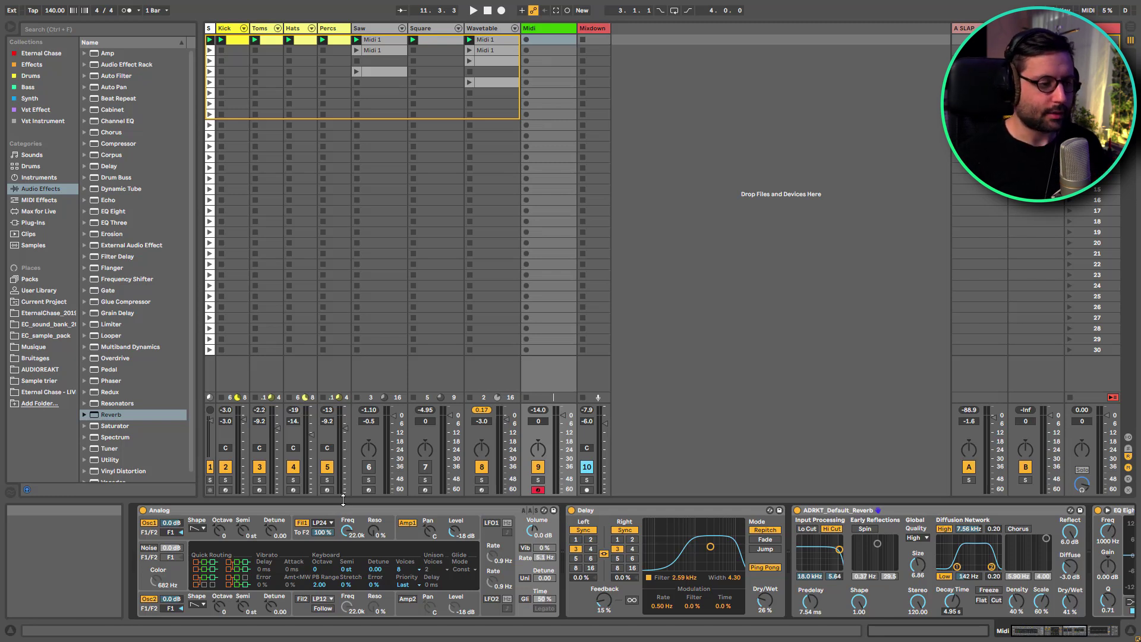
Set Analog's Oscillator 1 detune to -0.15 and Oscillator 2 detune to 0.32.
click(384, 513)
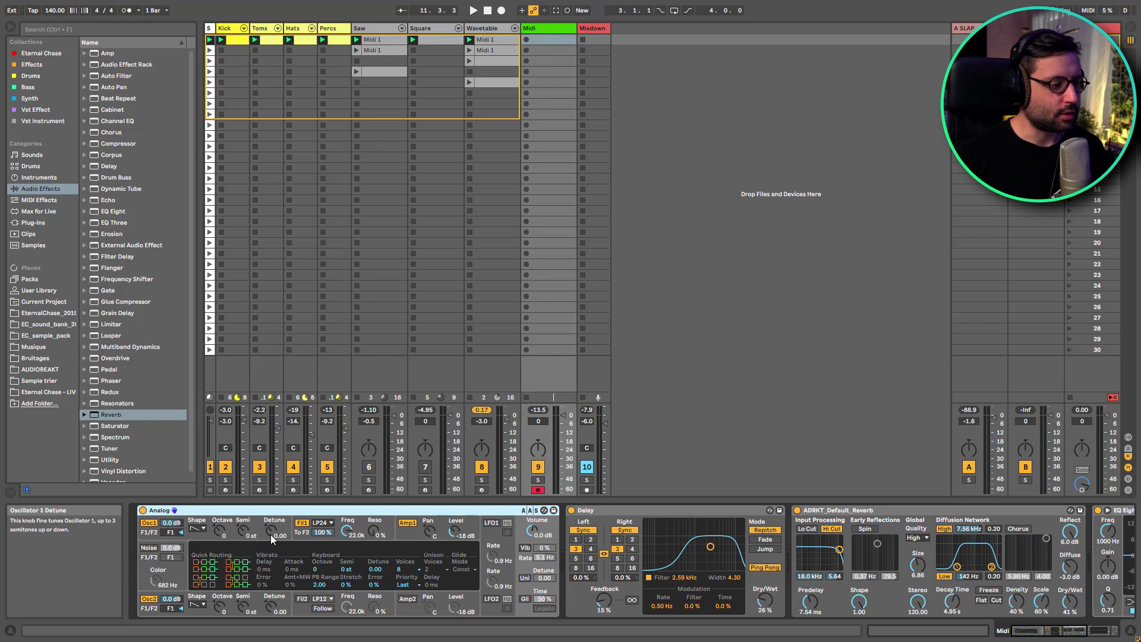
drag(270, 534, 267, 537)
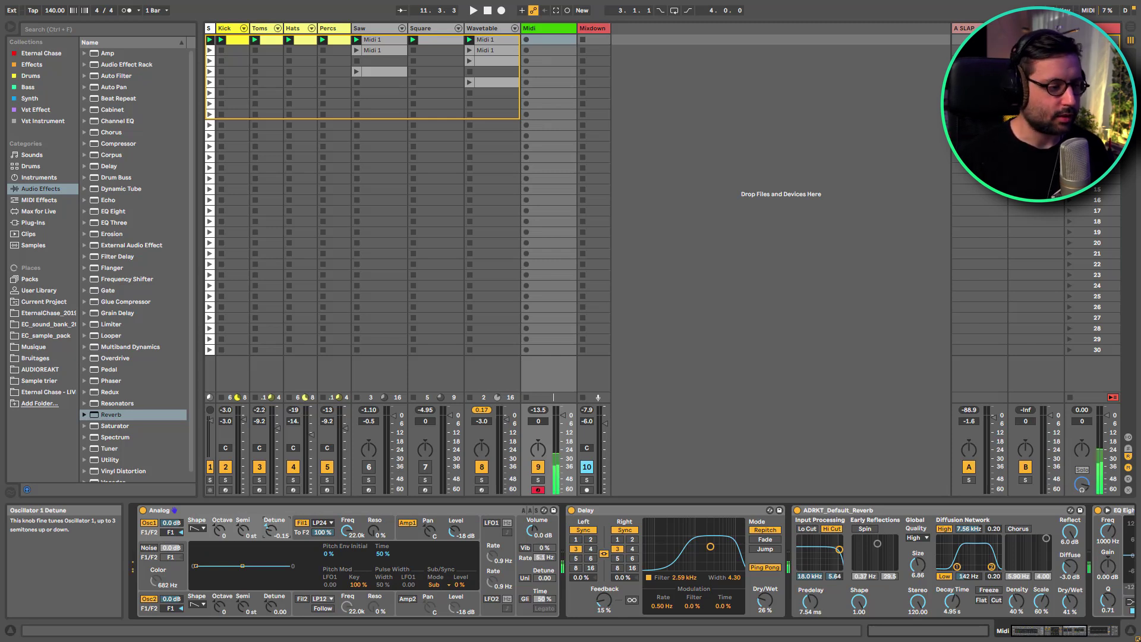
click(274, 608)
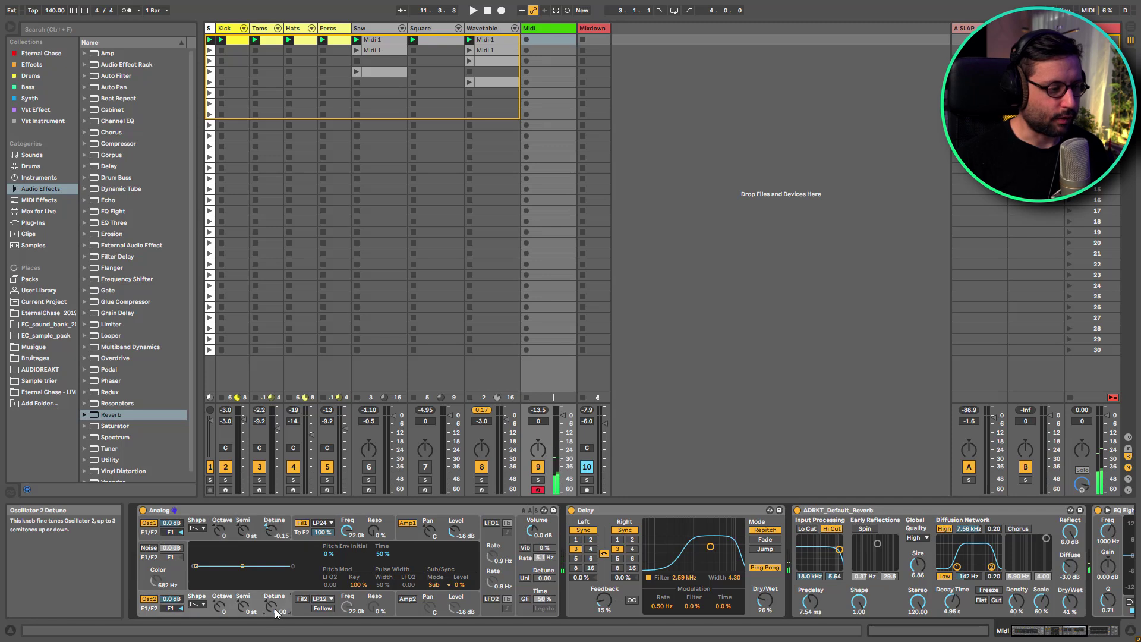
drag(274, 609, 275, 587)
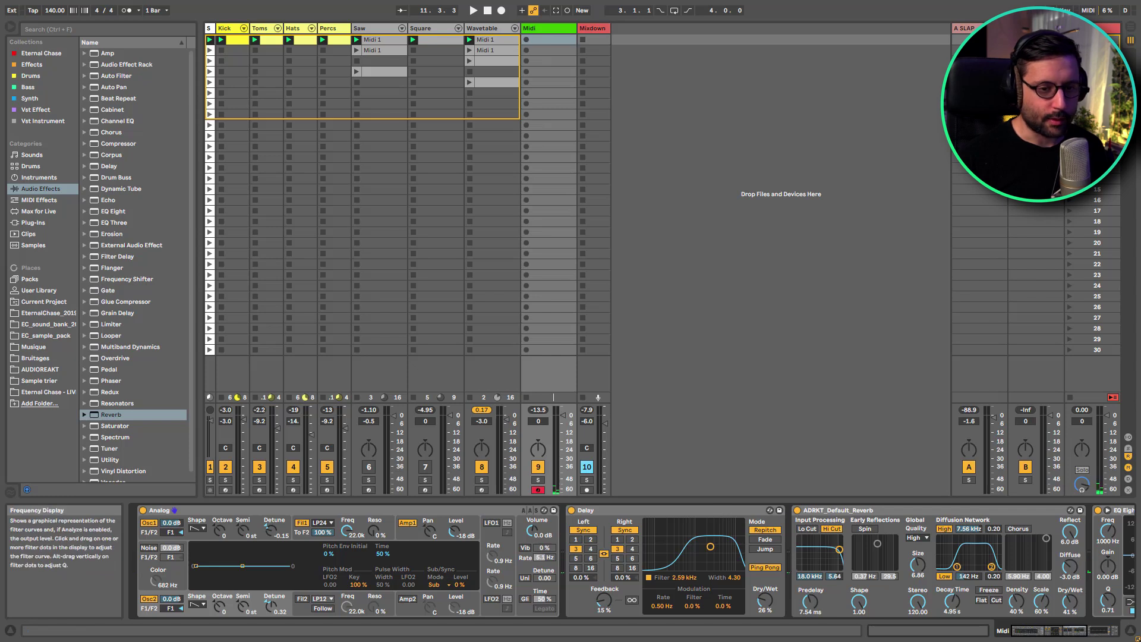
Group Analog, Delay and reverb into a rack with Ctrl+G and show its eight macros.
click(276, 508)
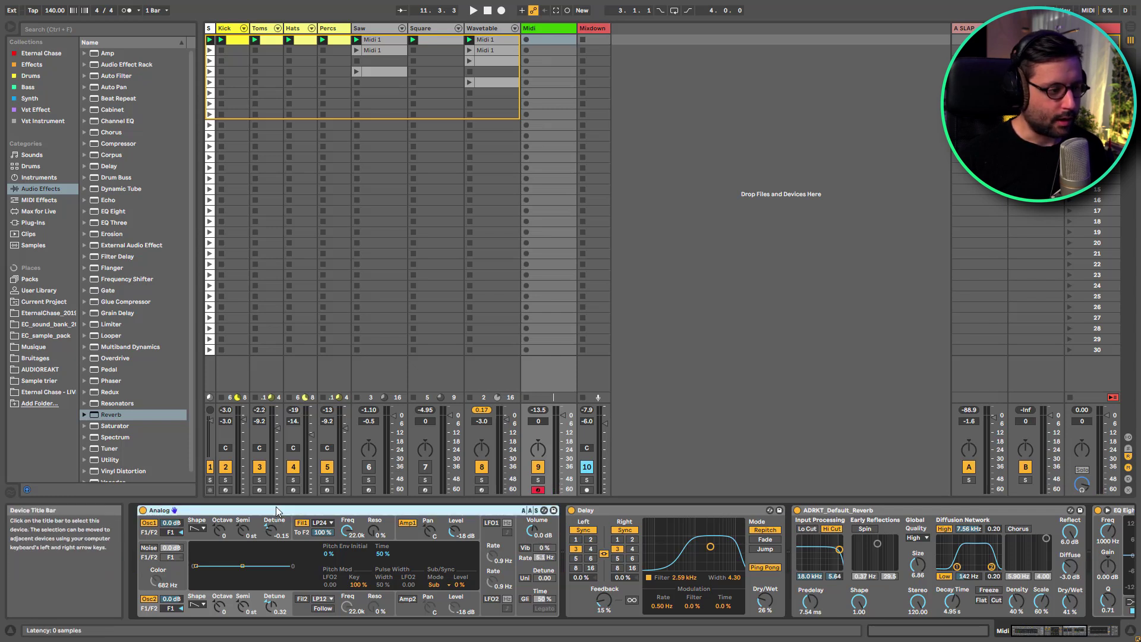
shift+click(890, 509)
key(ctrl+g)
click(144, 530)
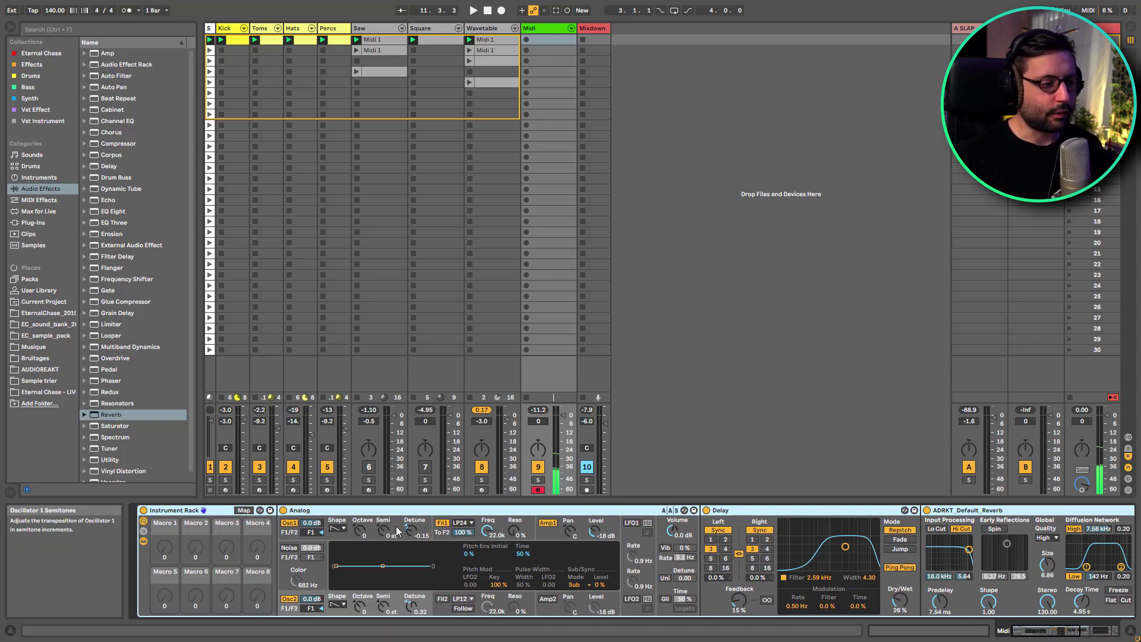
click(491, 450)
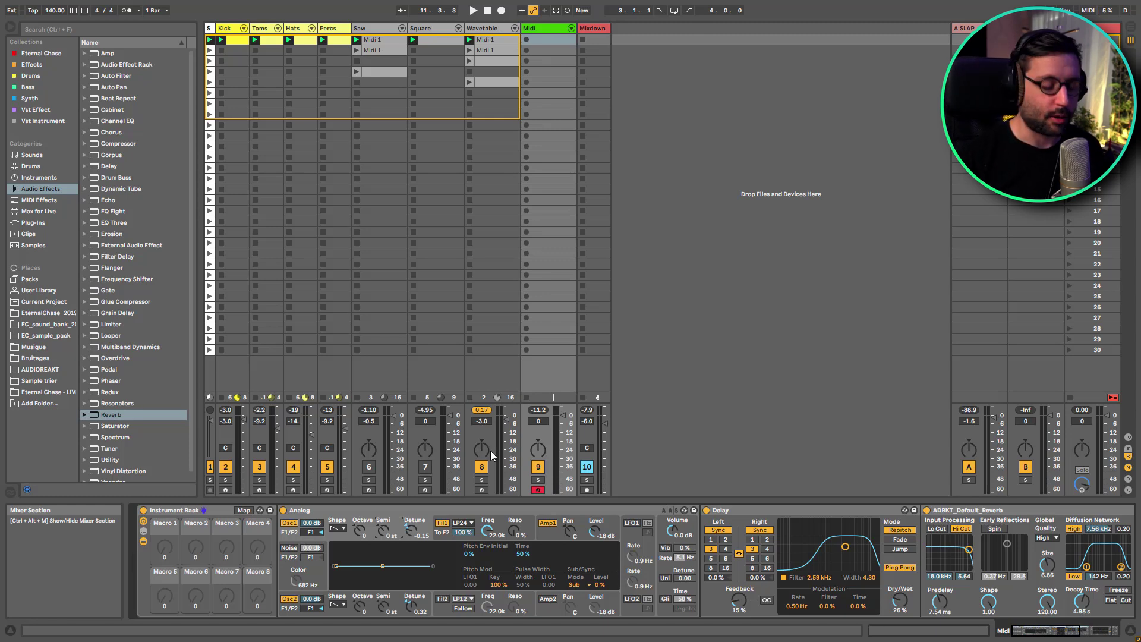
Map filter 1 cutoff to Macro 1 and turn that macro down to 111.
click(486, 532)
right_click(488, 532)
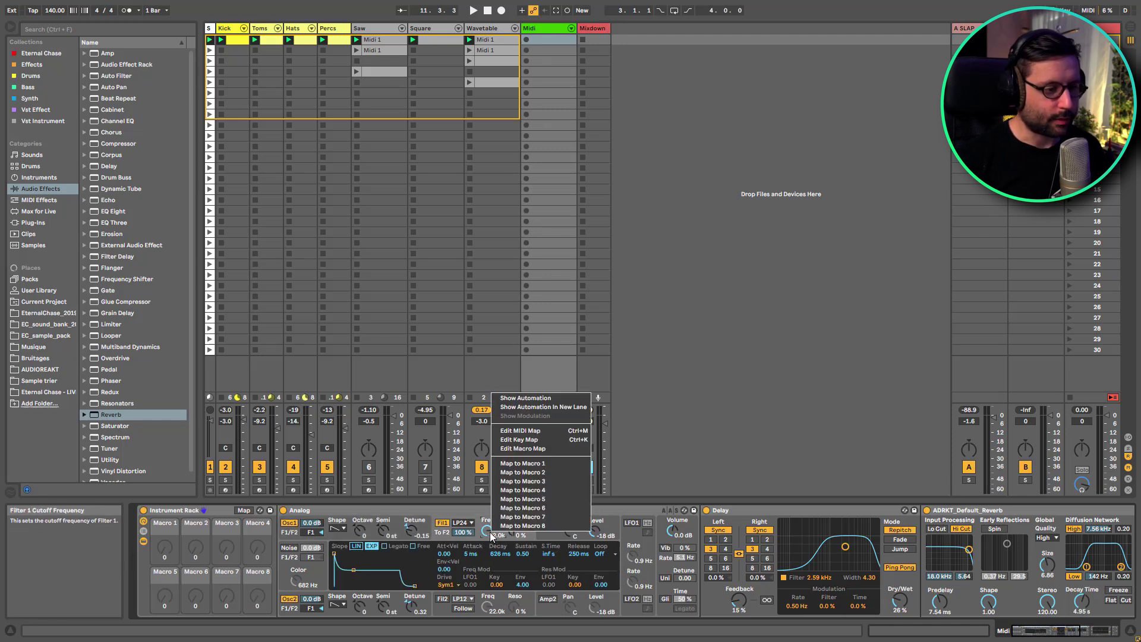
click(522, 468)
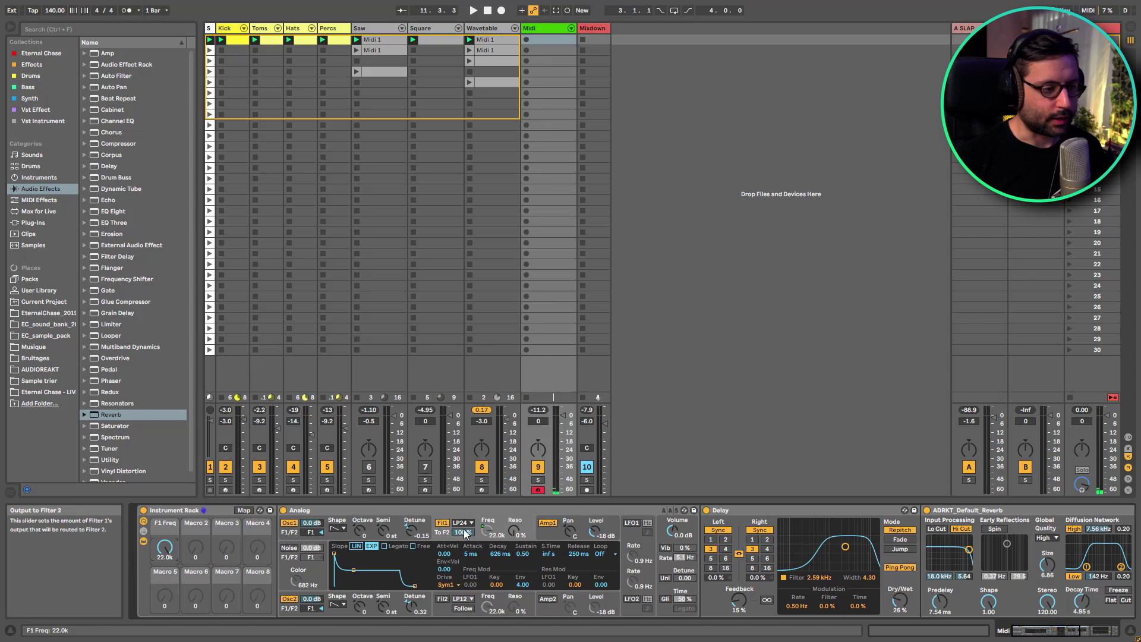
drag(164, 548, 165, 588)
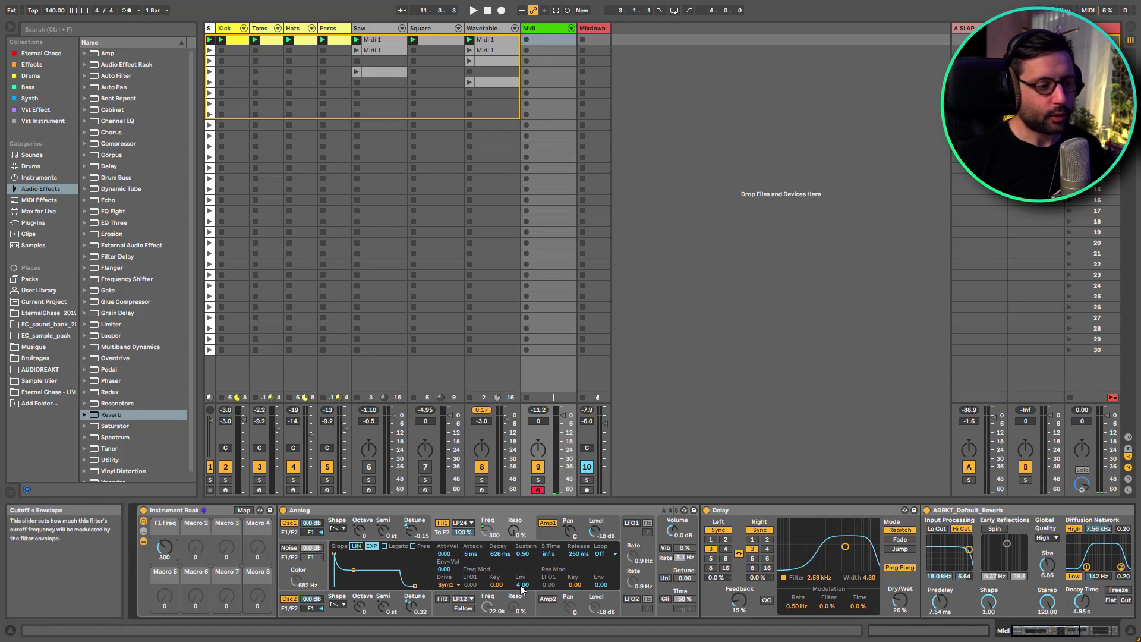
Set the filter envelope amount to 5.00 and its sustain to 0.00.
drag(520, 585, 520, 576)
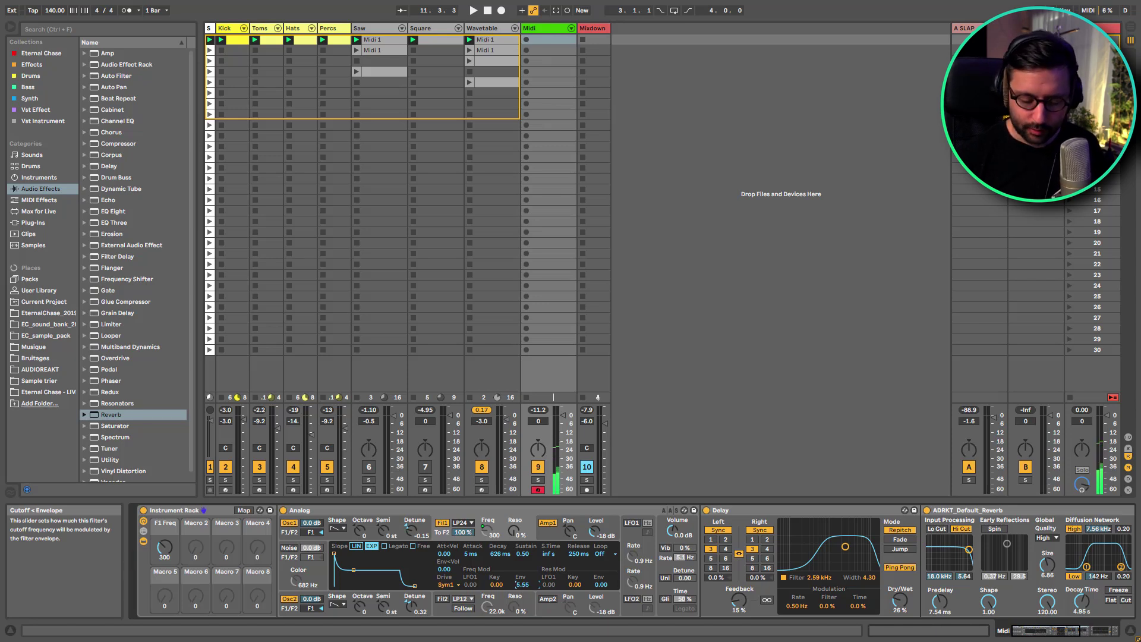
drag(519, 576, 520, 580)
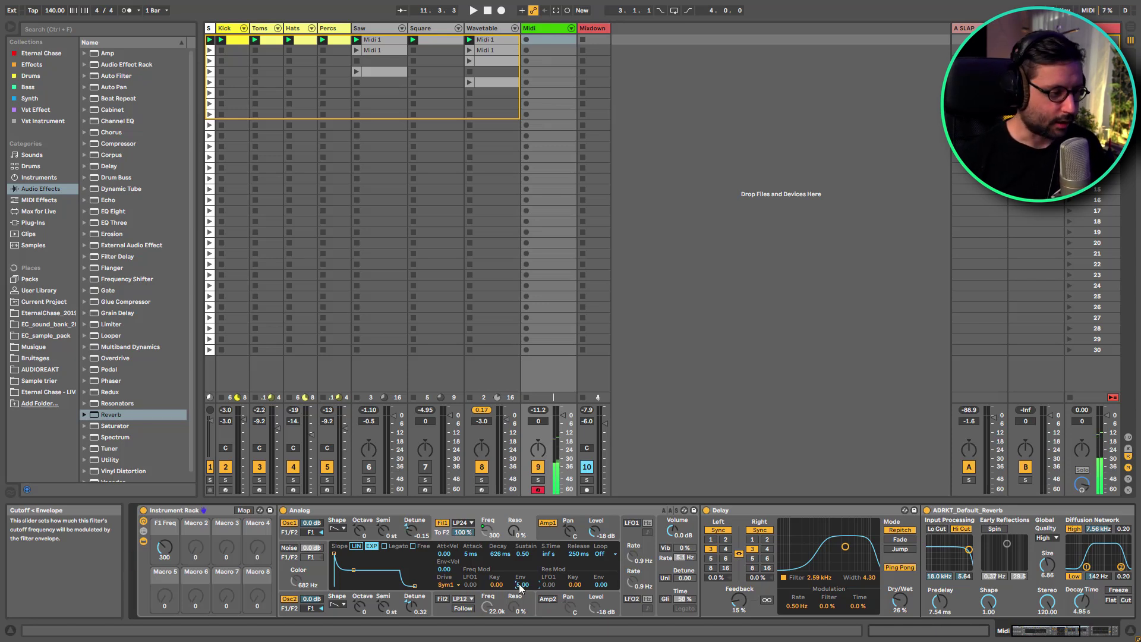
drag(528, 555, 527, 577)
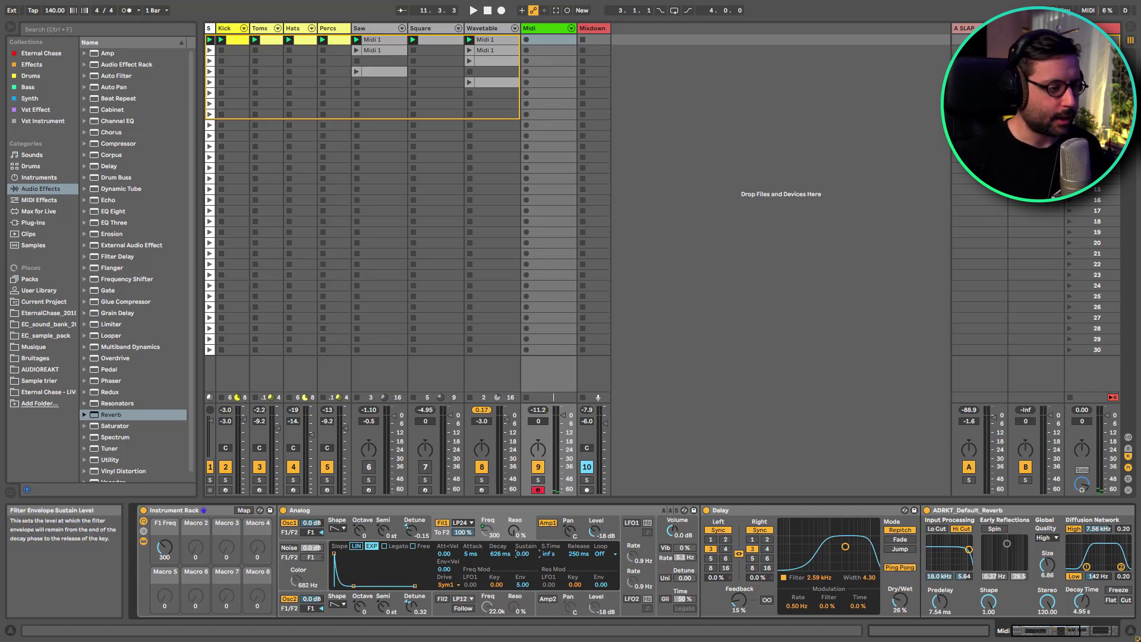
Map decay and release of both the filter and amp envelopes to Macro 2.
right_click(501, 557)
click(532, 491)
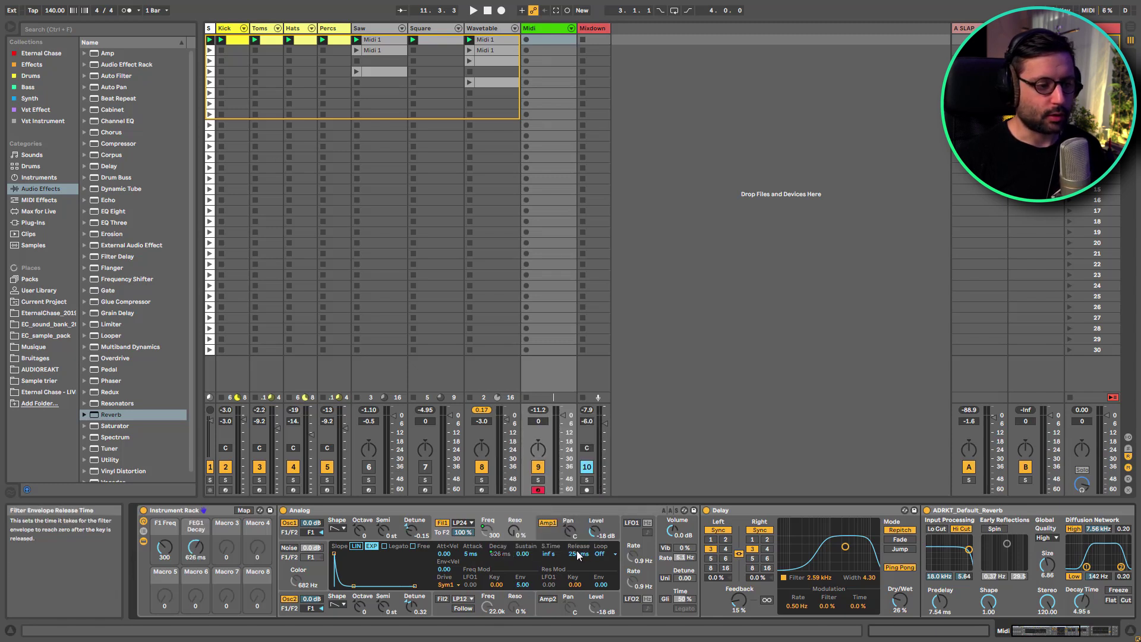
right_click(590, 553)
click(618, 488)
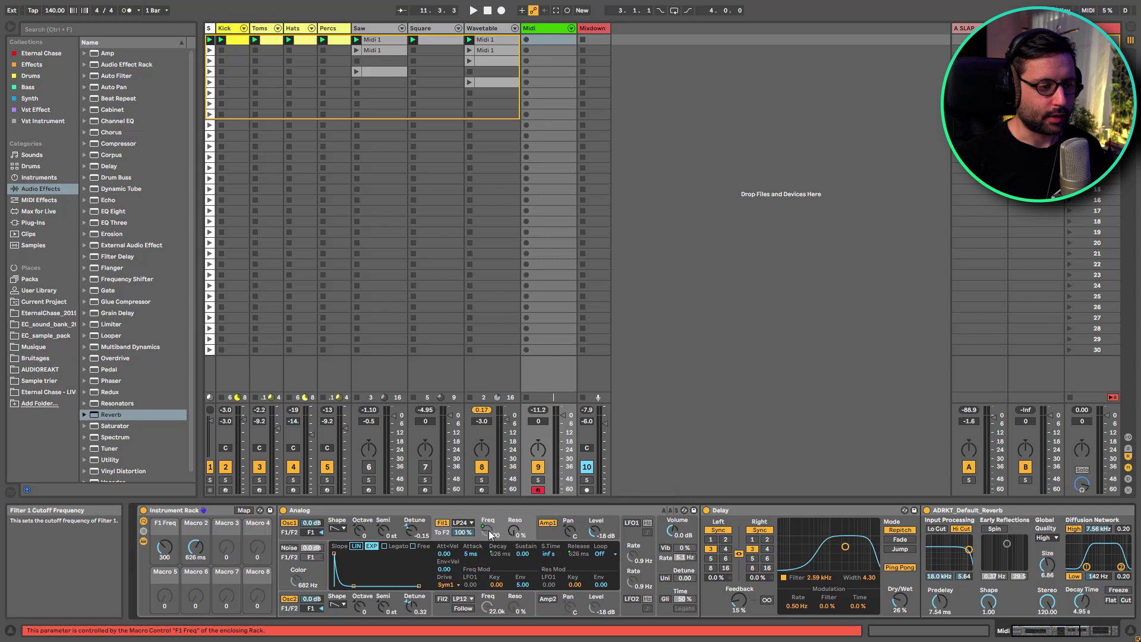
click(543, 530)
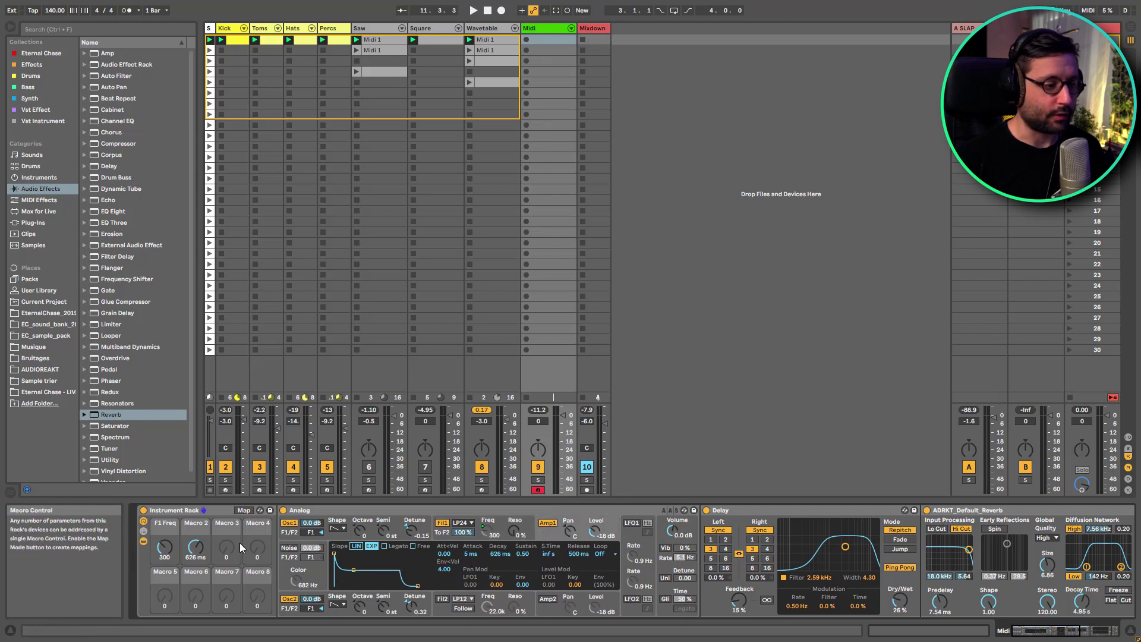
right_click(501, 554)
click(550, 493)
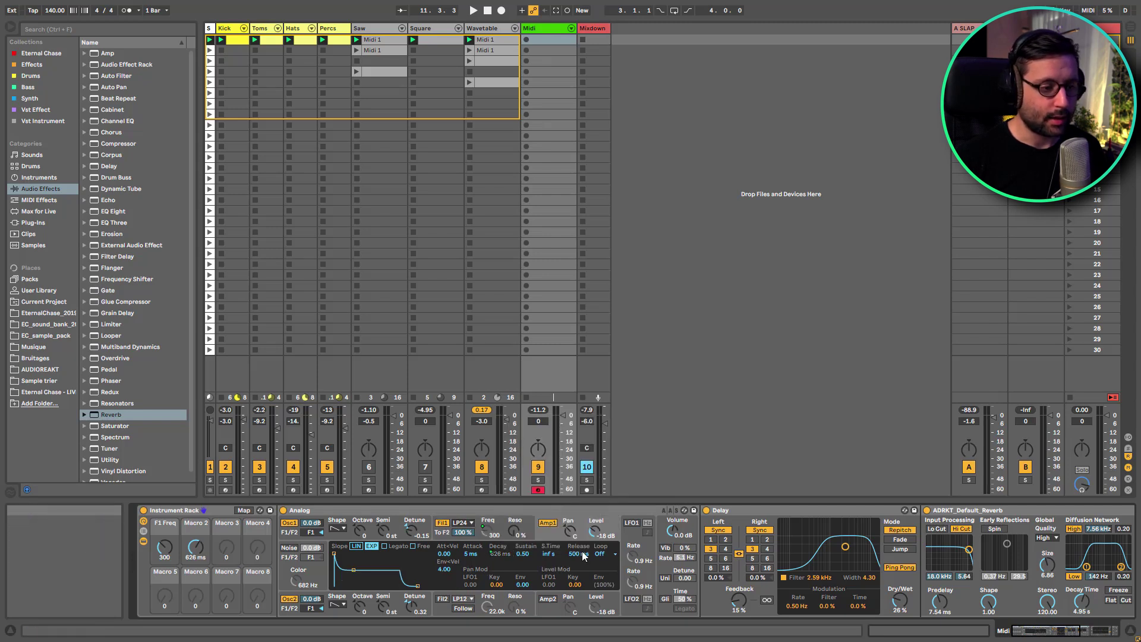
right_click(576, 554)
click(603, 495)
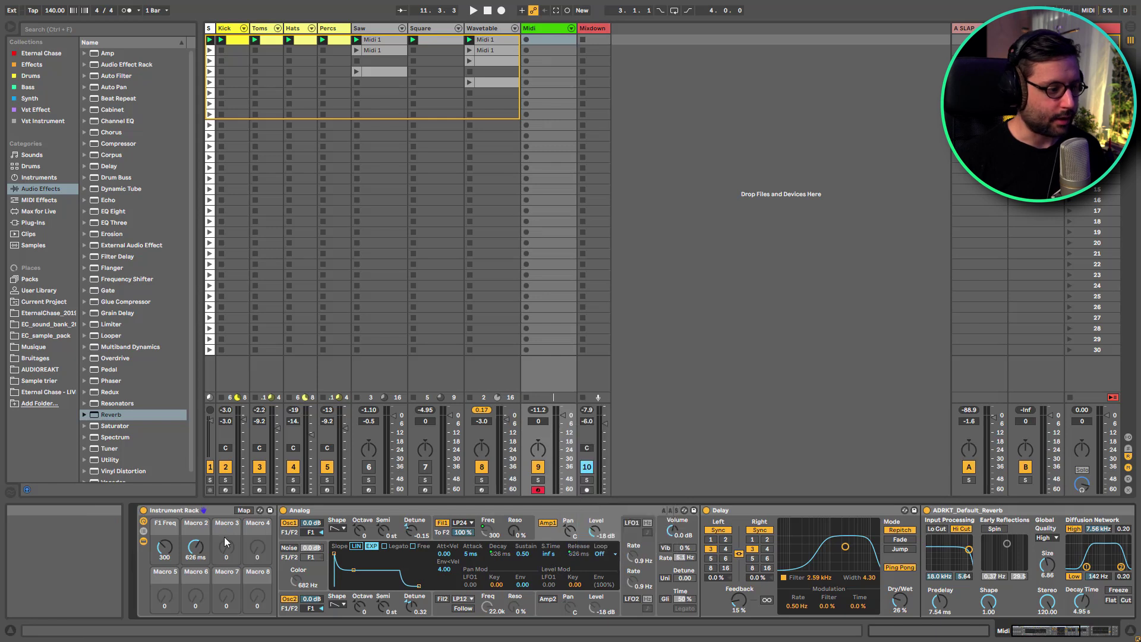
Set Macro 2's envelope times to about 311 ms, add a short filter attack and 13% resonance.
drag(198, 550, 198, 561)
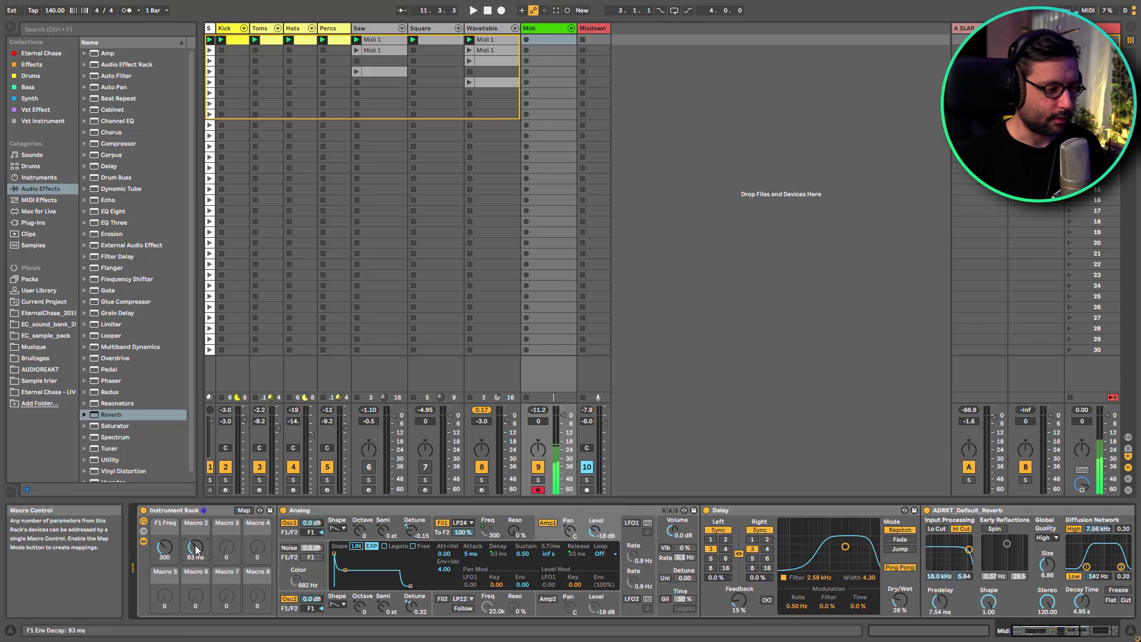
mouse_move(195, 545)
mouse_down()
mouse_move(195, 511)
mouse_move(201, 554)
mouse_up()
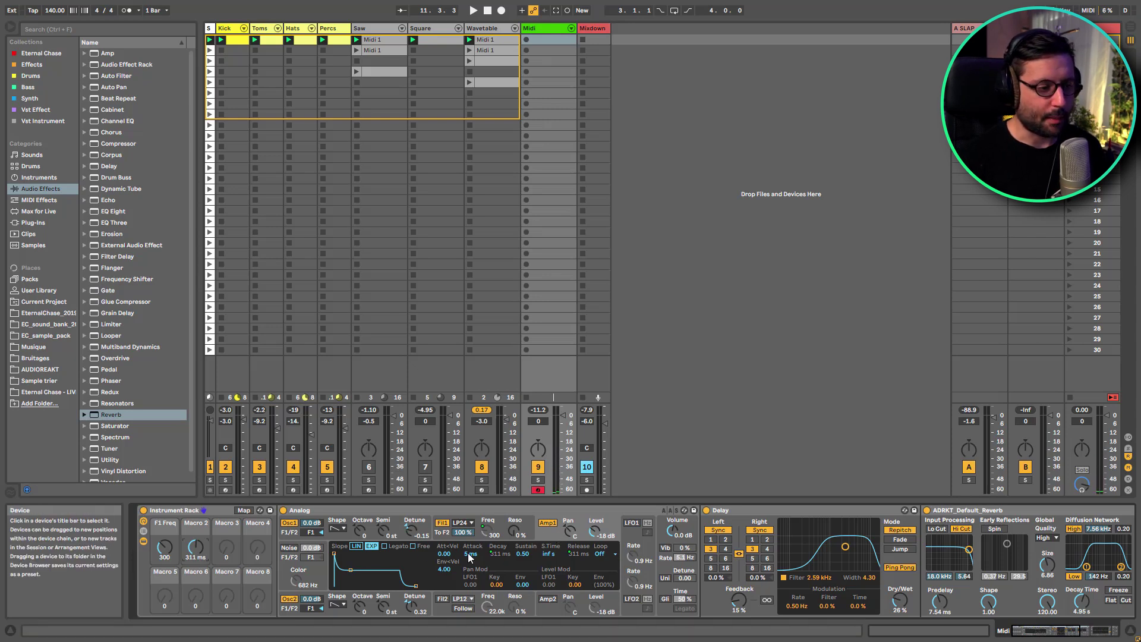
click(509, 555)
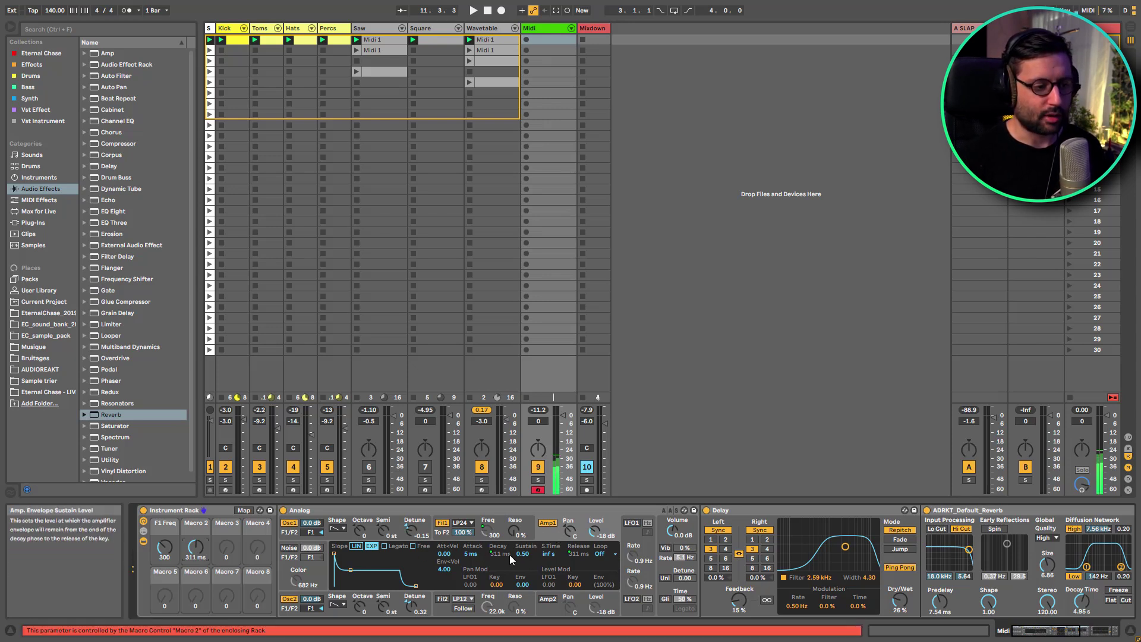
click(470, 554)
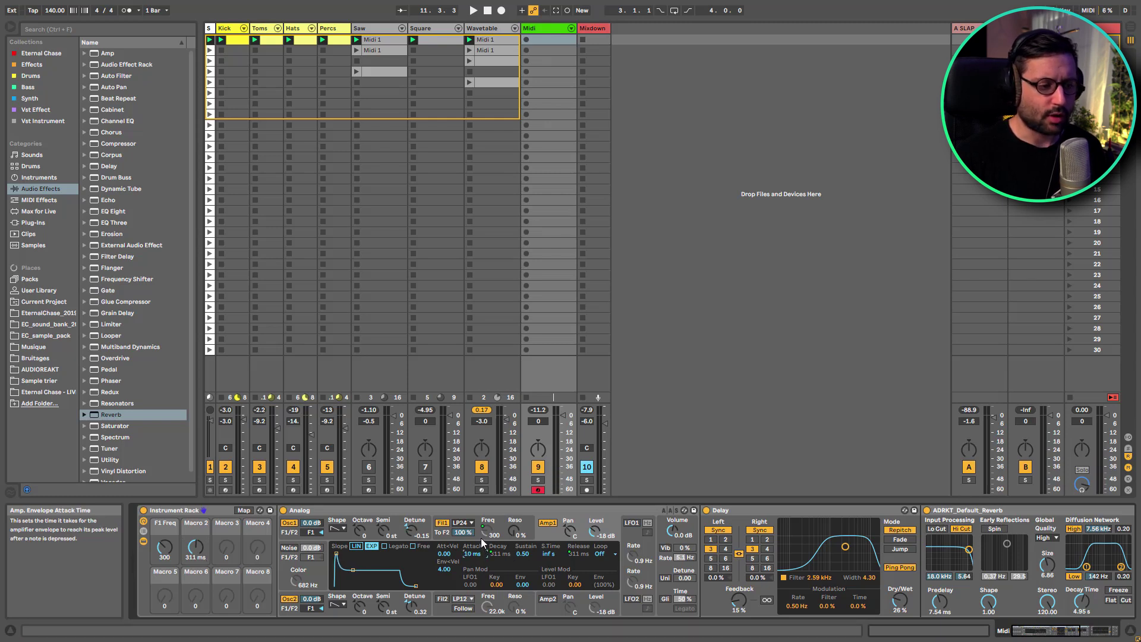
click(437, 536)
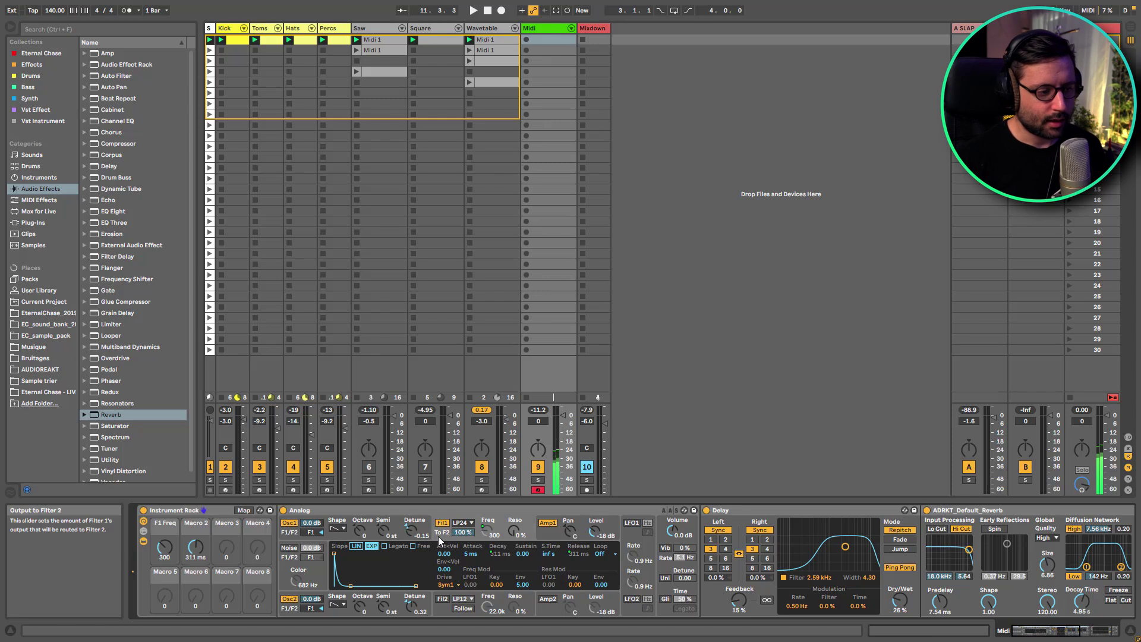
drag(470, 554, 470, 548)
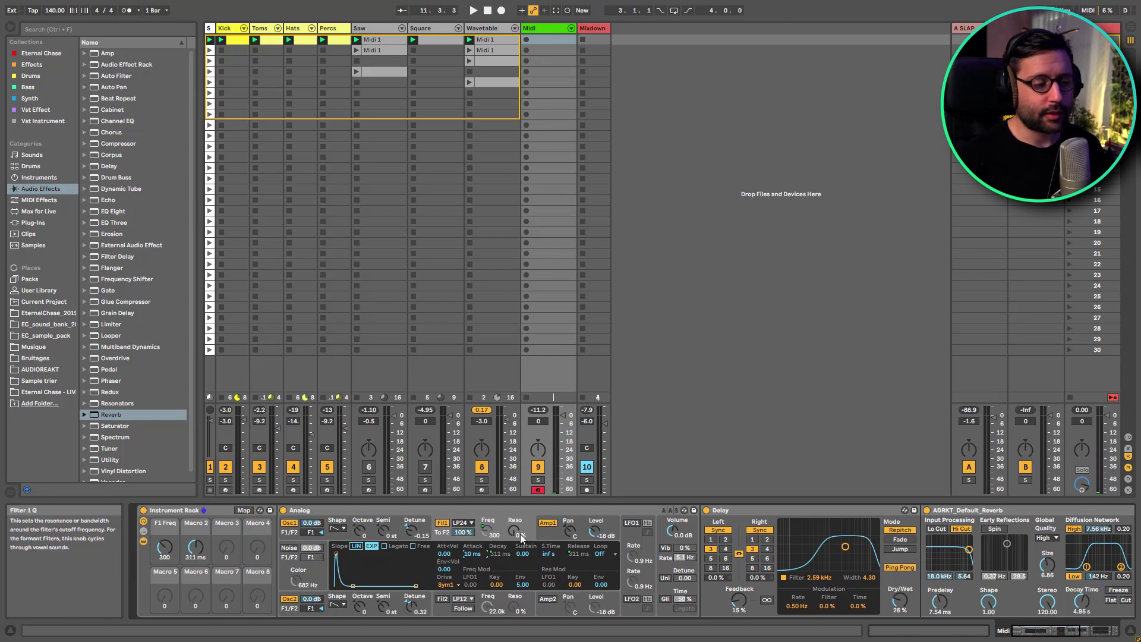
drag(522, 538, 522, 531)
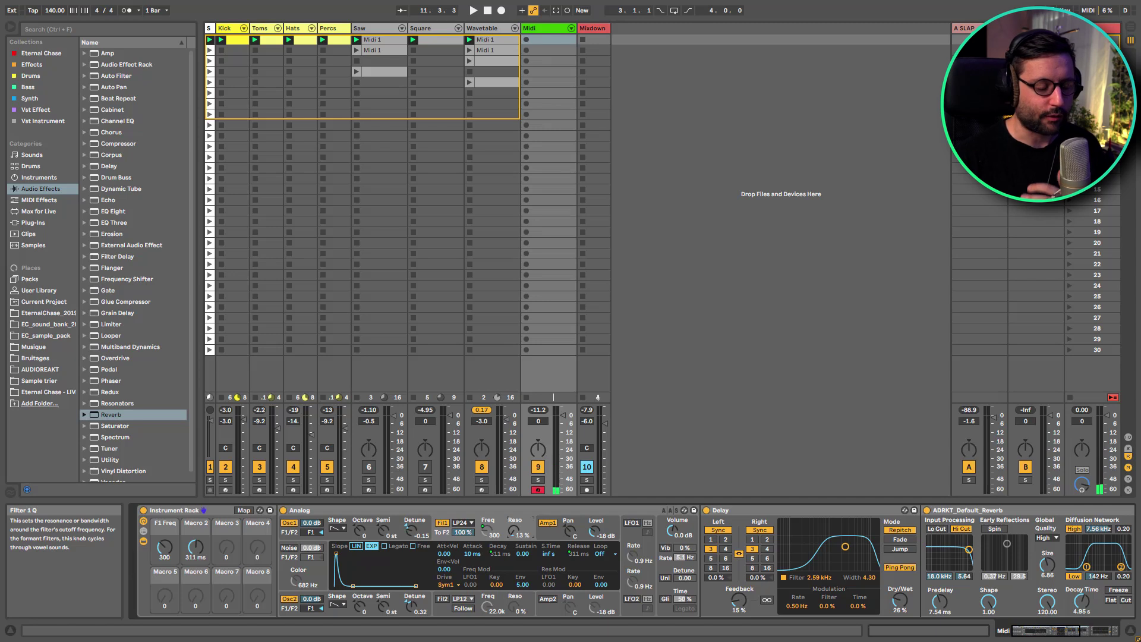
Switch Oscillator 2's sub/sync mode to Sync.
click(349, 535)
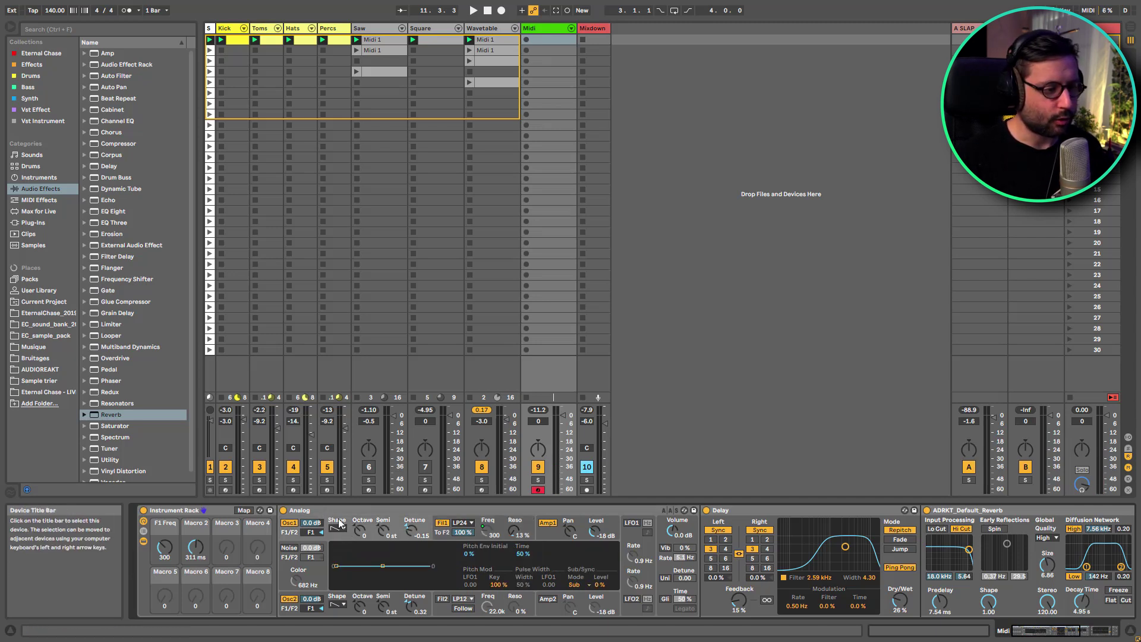
click(575, 585)
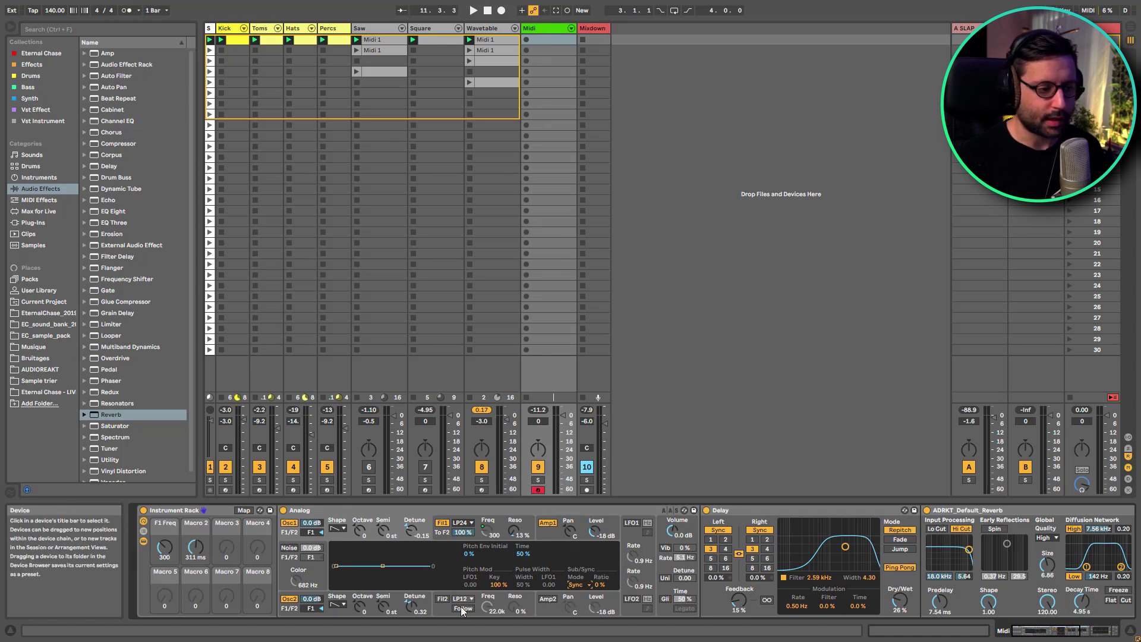
click(342, 606)
click(575, 585)
click(576, 599)
Map both oscillators' sub/sync amounts to Macro 3.
right_click(599, 586)
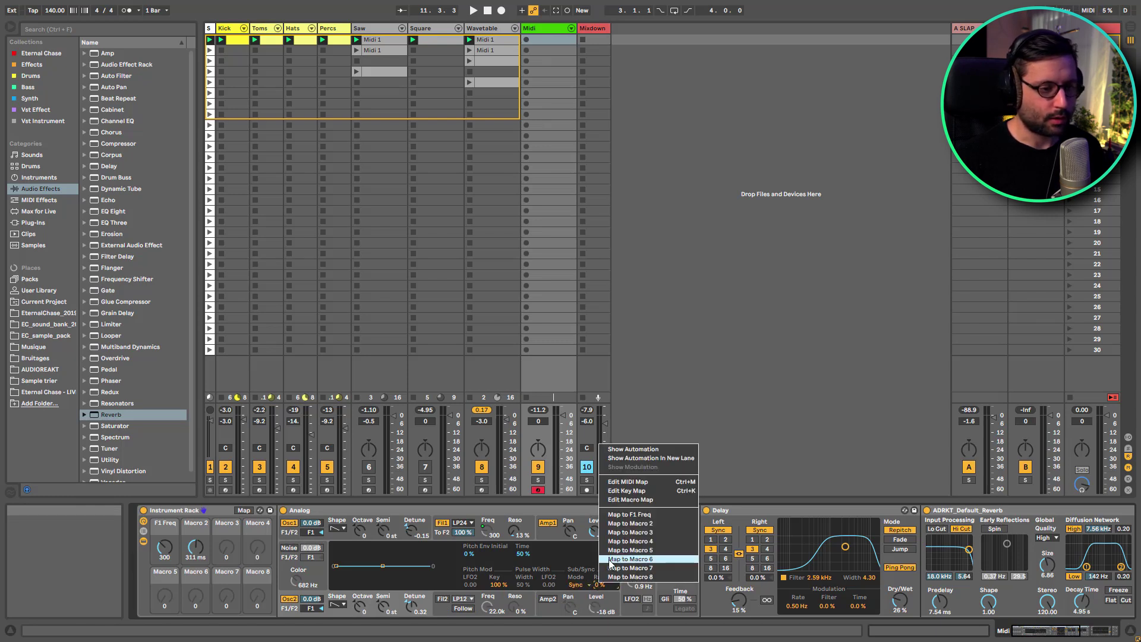
click(621, 533)
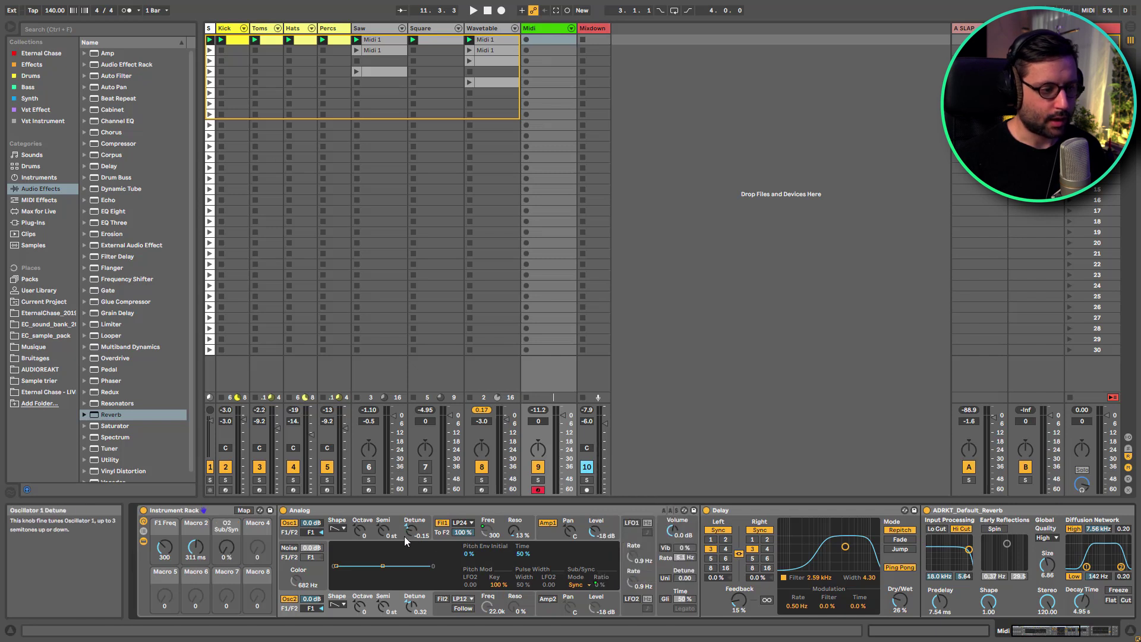
right_click(599, 587)
click(638, 544)
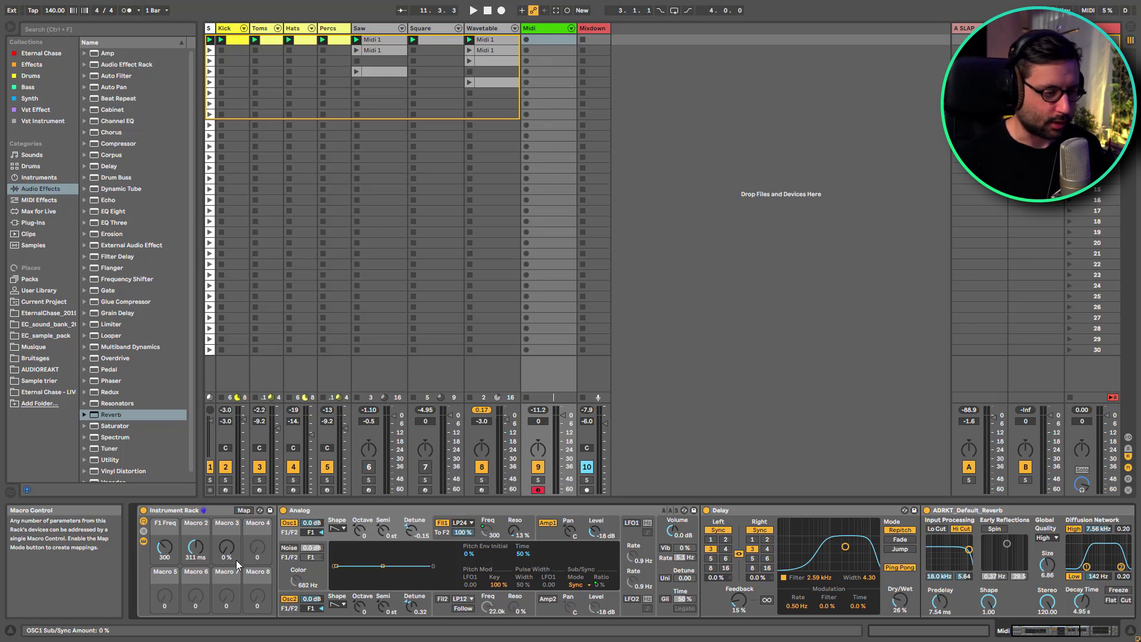
Raise the F1 Freq macro to 659 and set Macro 3's sub/sync amount to 1%.
drag(169, 552, 169, 518)
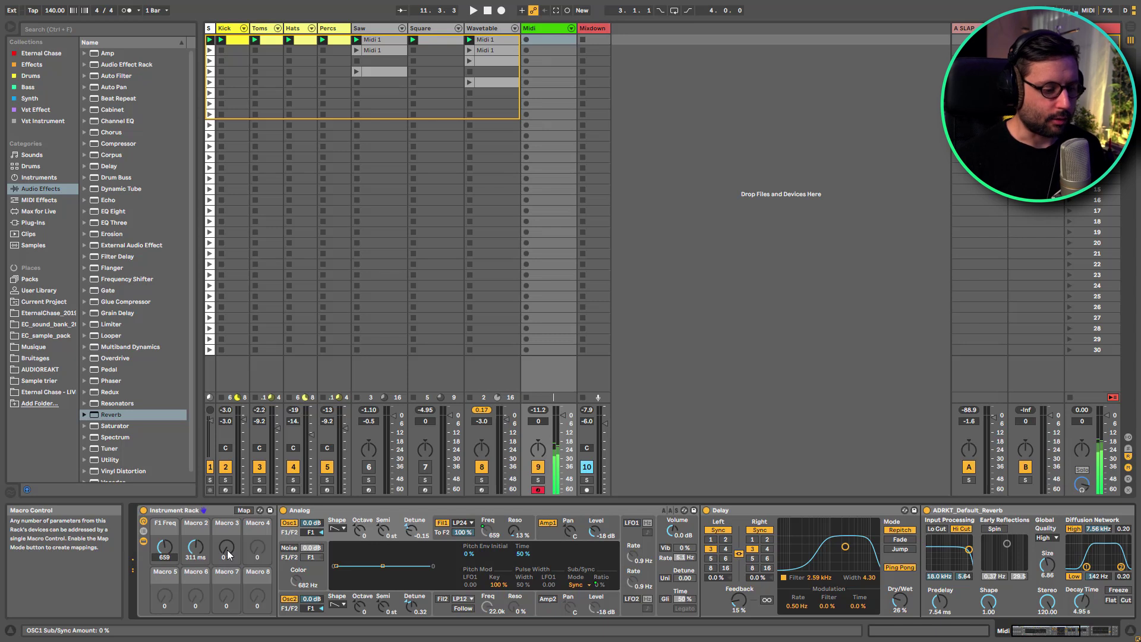
drag(227, 554, 227, 543)
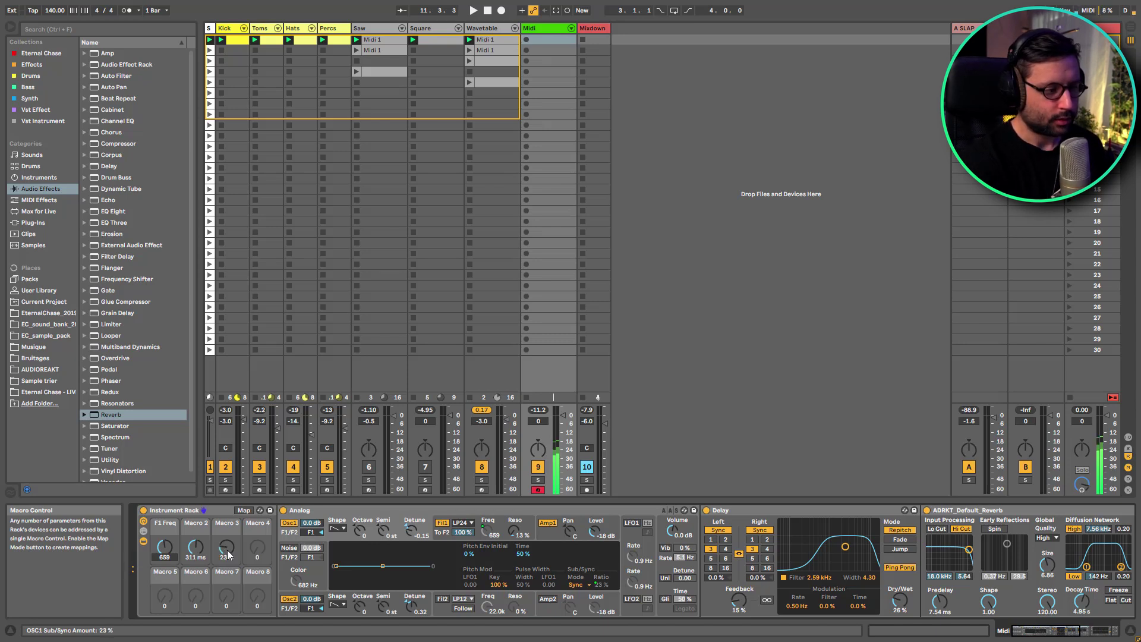
scroll(227, 551, up, 5)
scroll(227, 550, up, 10)
scroll(227, 550, up, 6)
scroll(227, 550, down, 19)
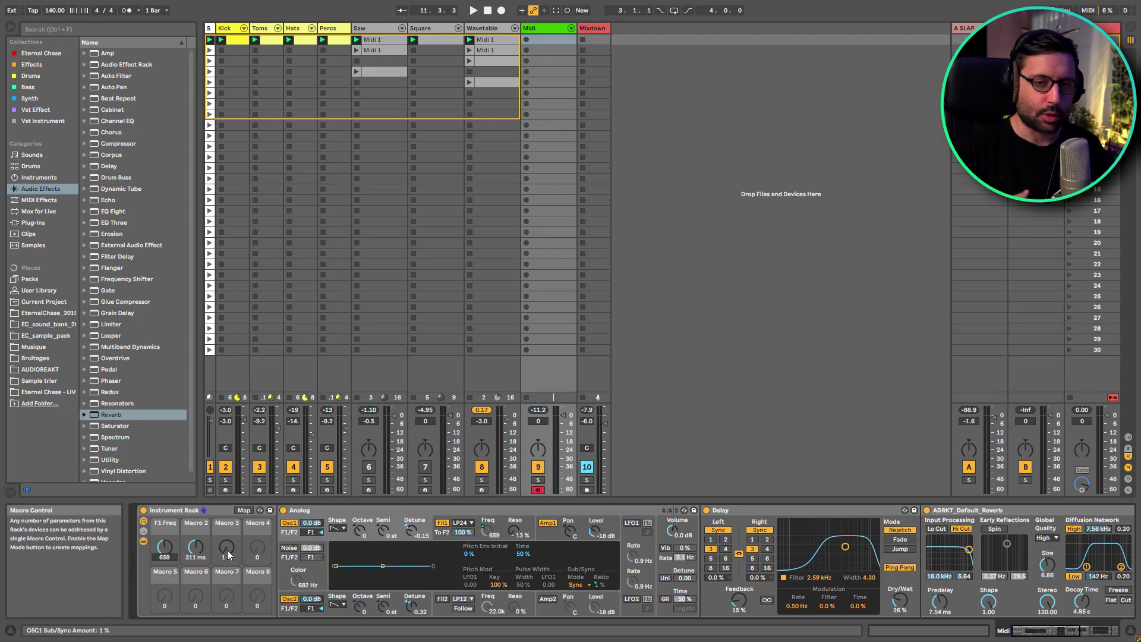
Cap both OSC1 and OSC2 Sub/Sync macro mappings at an 80% maximum.
click(244, 510)
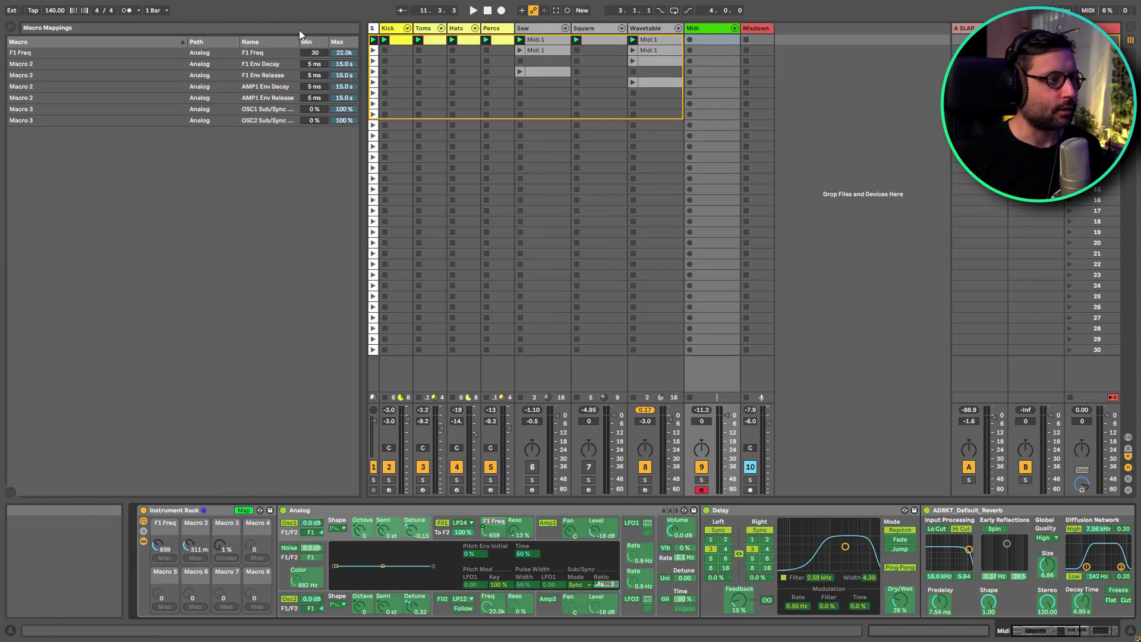
click(339, 112)
drag(337, 114, 330, 127)
click(331, 121)
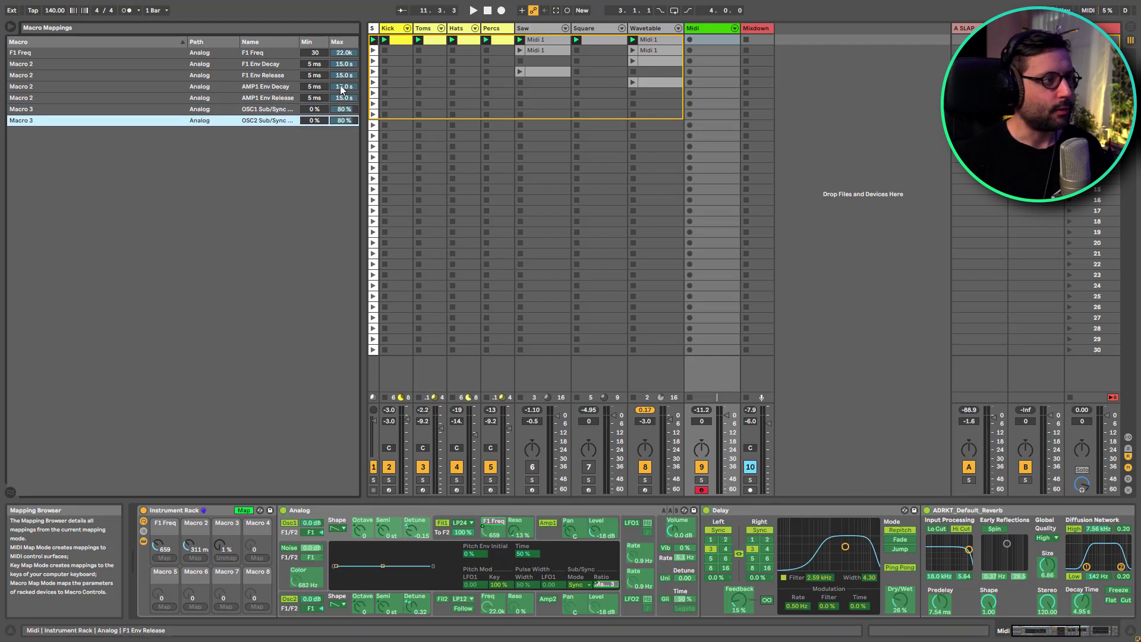
Set the Macro 2 envelope mappings' maximum to 5.00 s and exit Map mode.
click(347, 64)
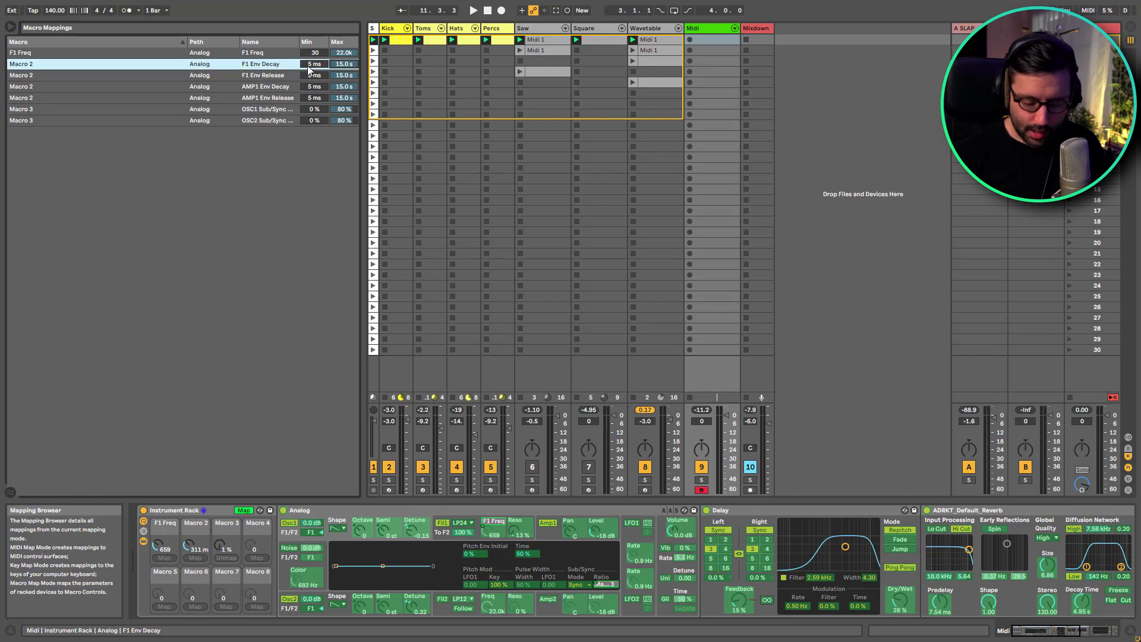
text(5)
key(Down)
text(5)
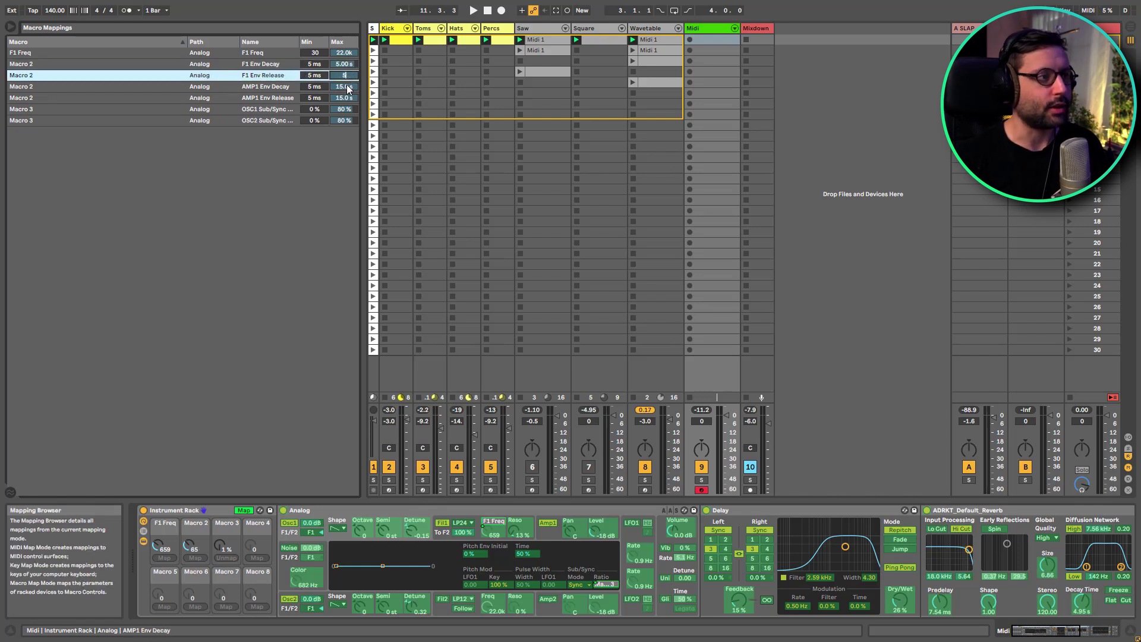
key(Down)
text(5)
key(Down)
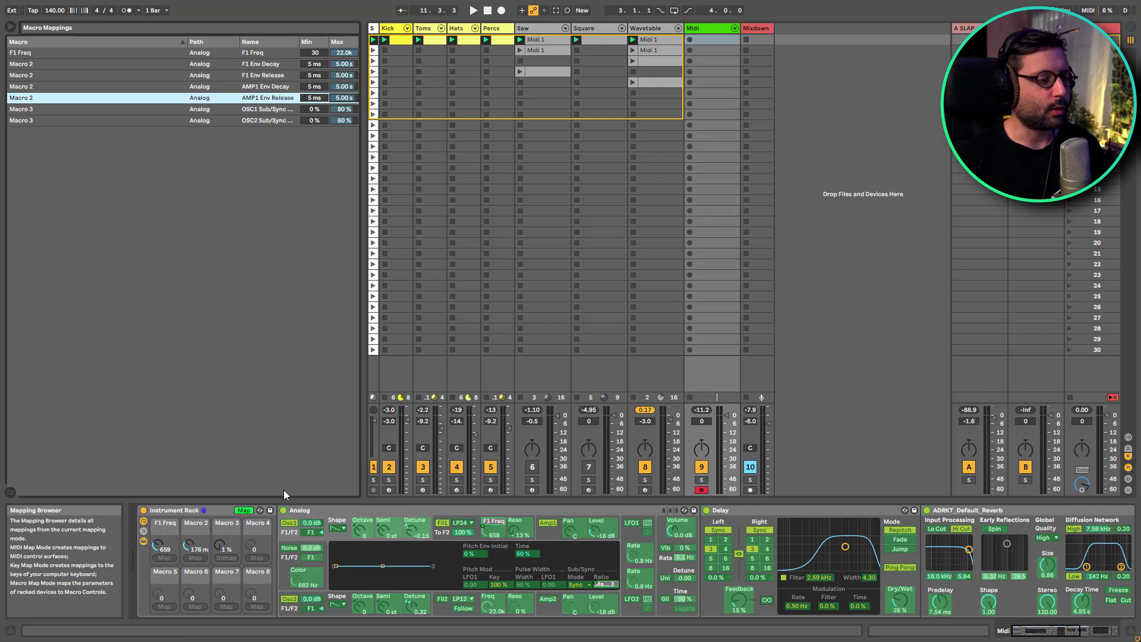
click(244, 510)
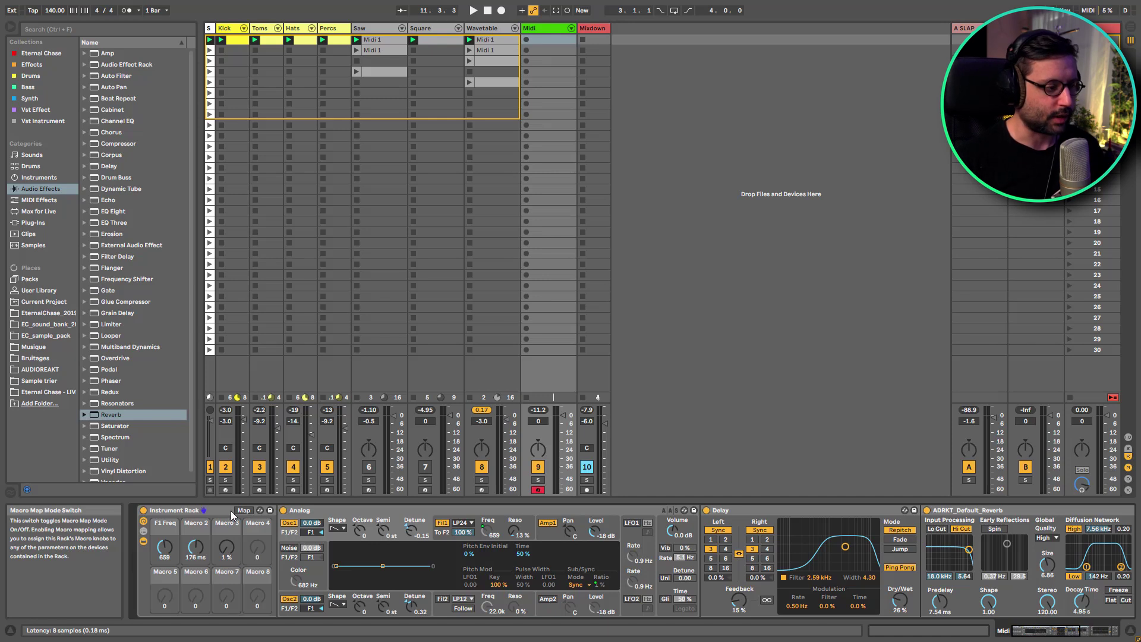
Copy the Wavetable clip onto the Midi track and solo it during playback.
drag(195, 547, 196, 561)
key(space)
click(481, 480)
drag(491, 42, 546, 43)
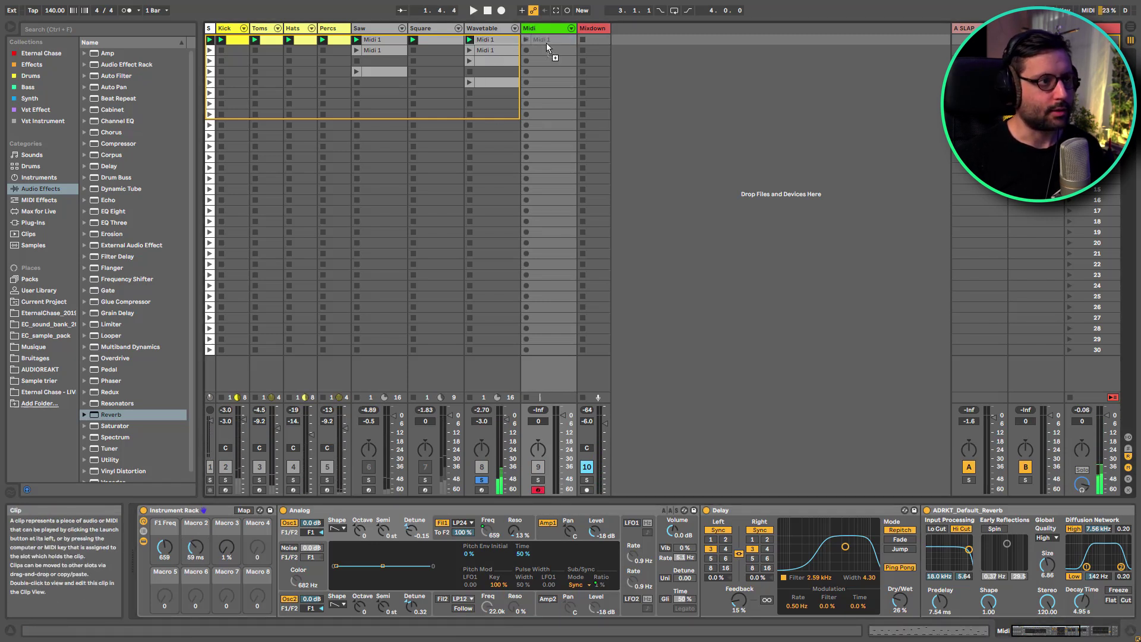
click(538, 480)
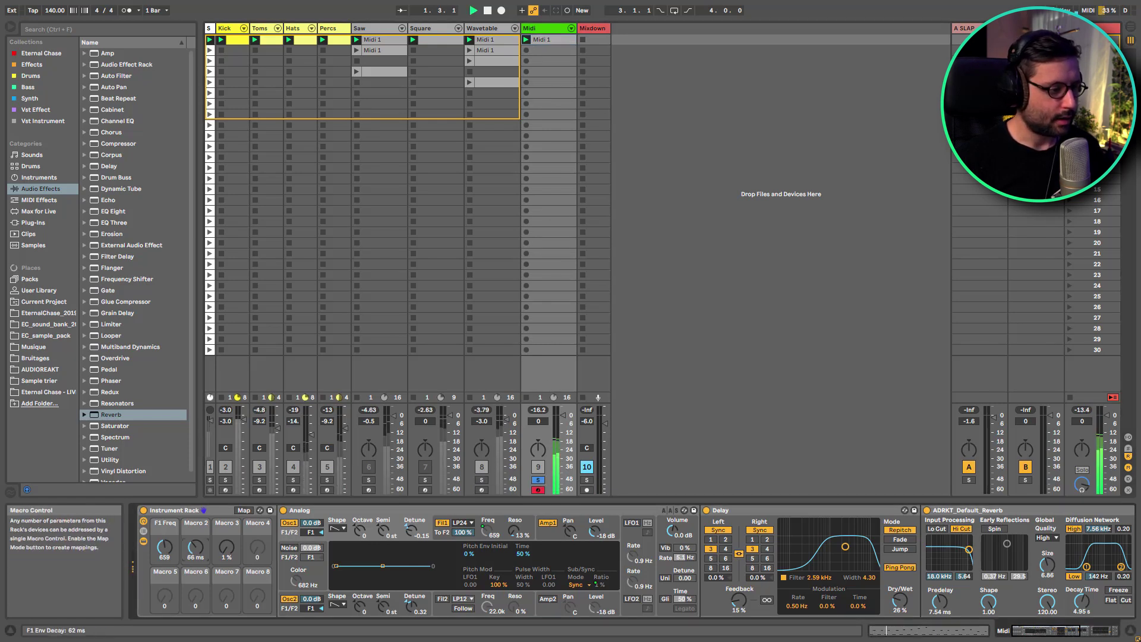
Set DECAY to 141 ms, reset SYNC to zero, and rename the fourth macro UNISON.
mouse_move(194, 552)
mouse_down()
mouse_move(194, 493)
mouse_move(191, 567)
mouse_up()
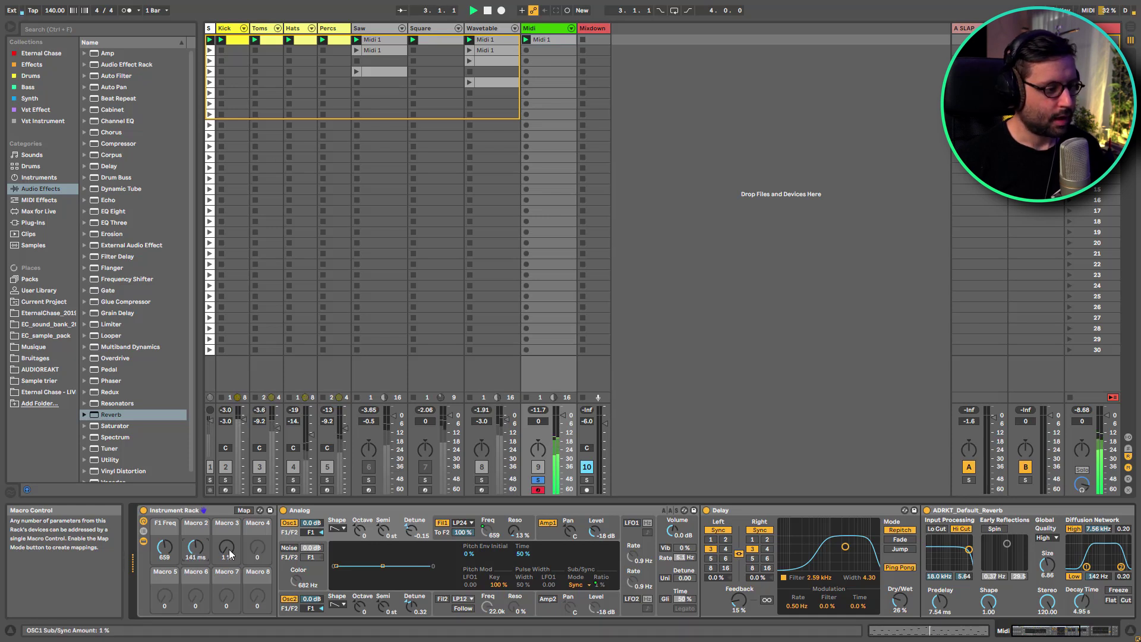
mouse_move(229, 557)
mouse_down()
mouse_move(229, 529)
mouse_move(229, 570)
mouse_up()
key(space)
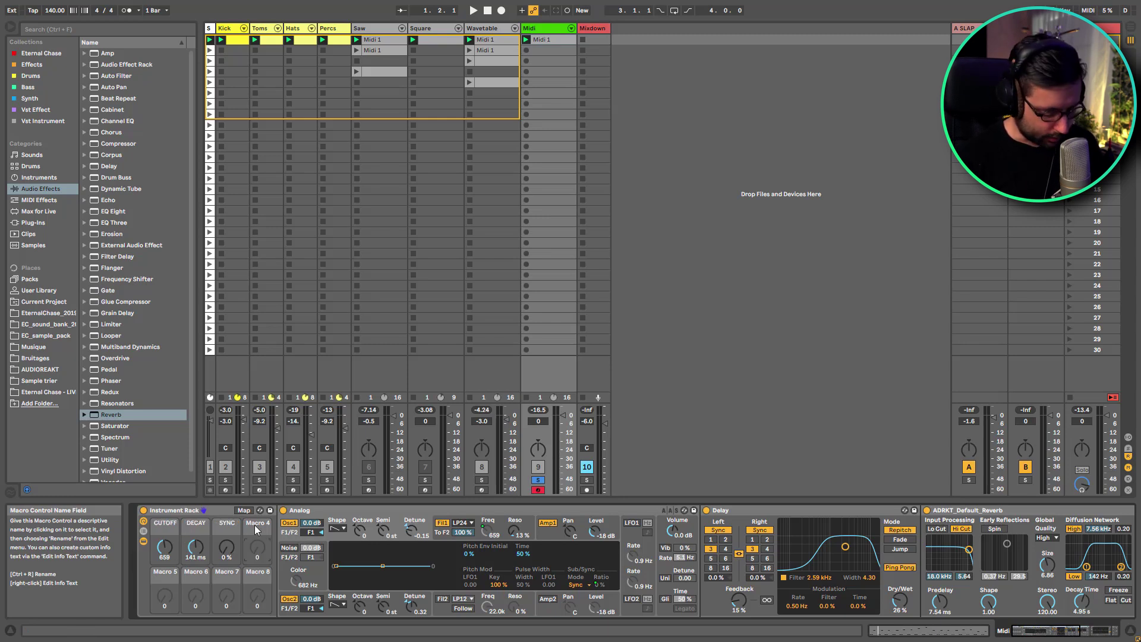
key(ctrl+r)
text(UNISON)
key(Return)
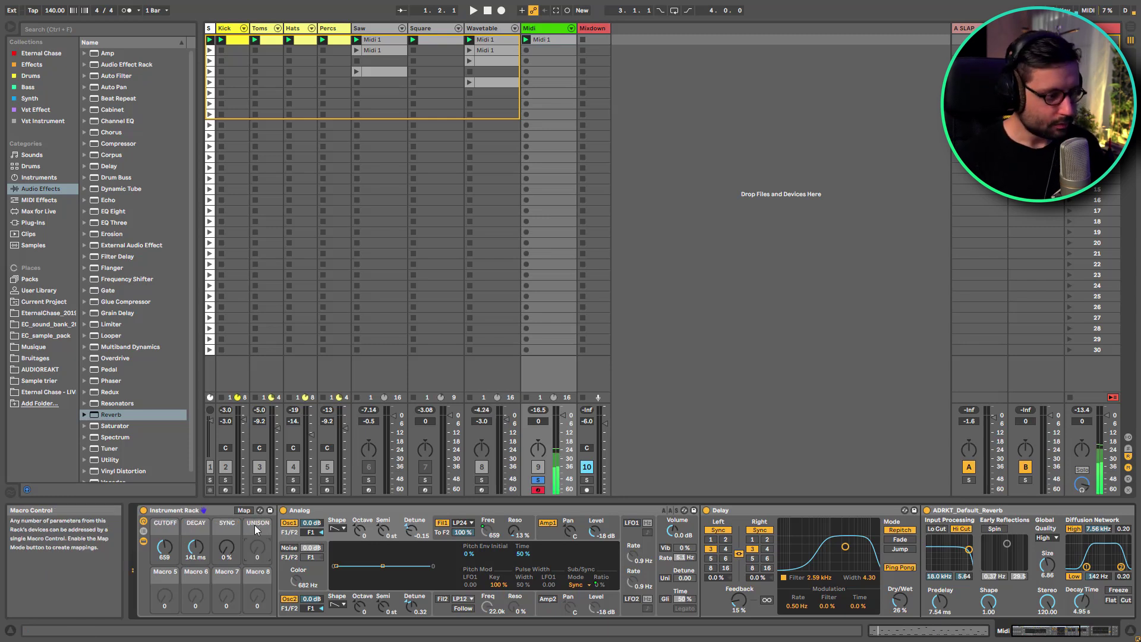
Enable Analog's unison with Mono voices, 4 unison voices and detune about 45.31.
click(666, 566)
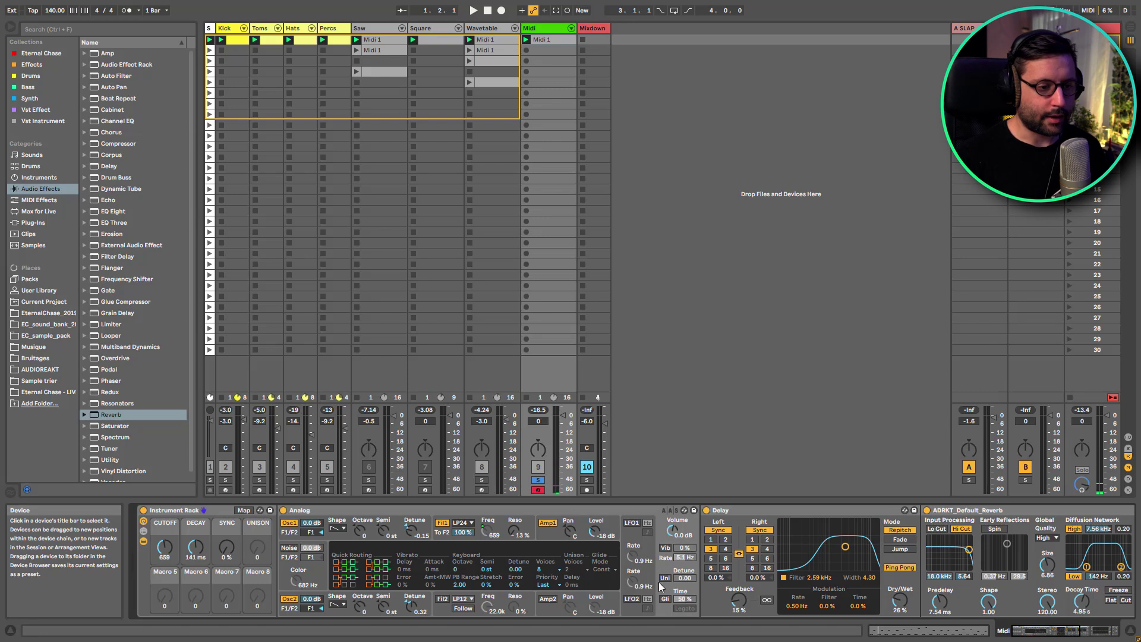
click(665, 577)
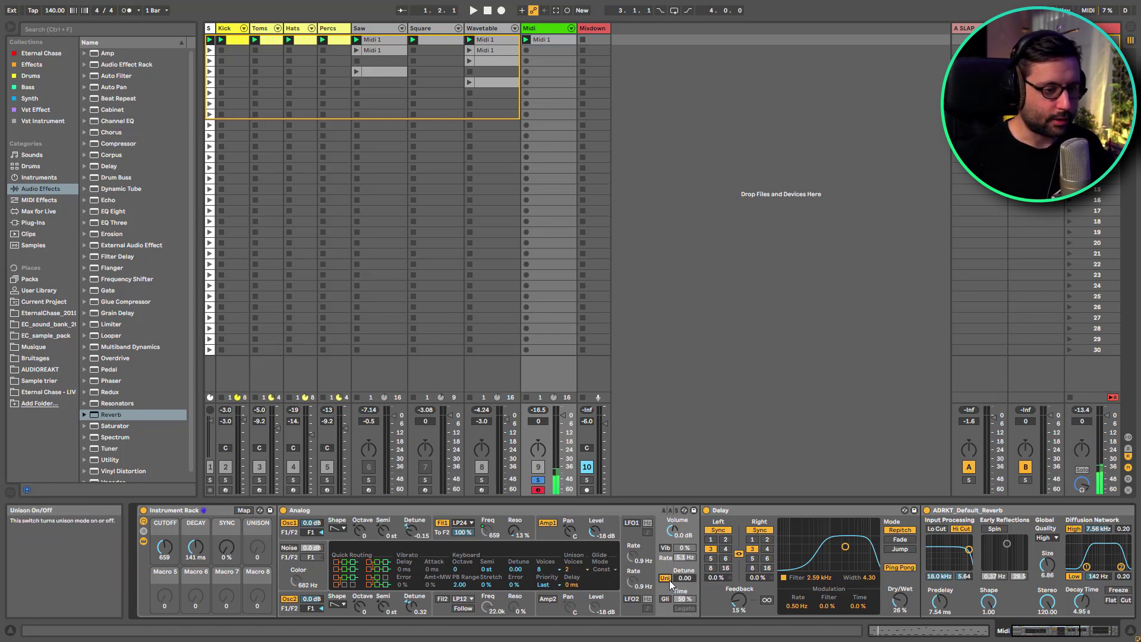
click(543, 569)
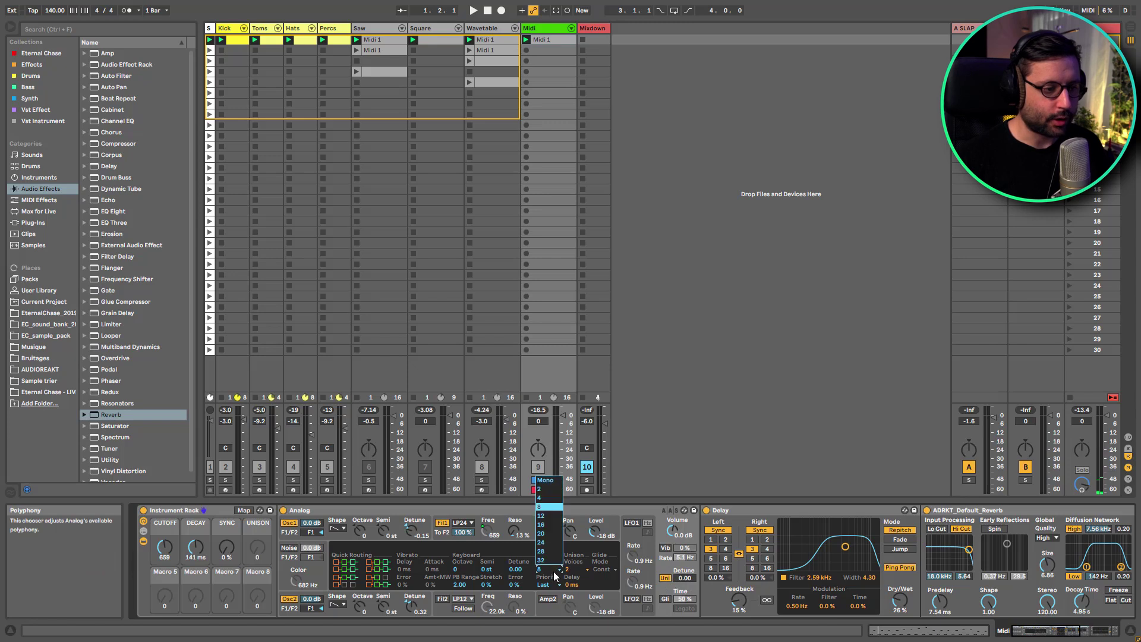
click(557, 482)
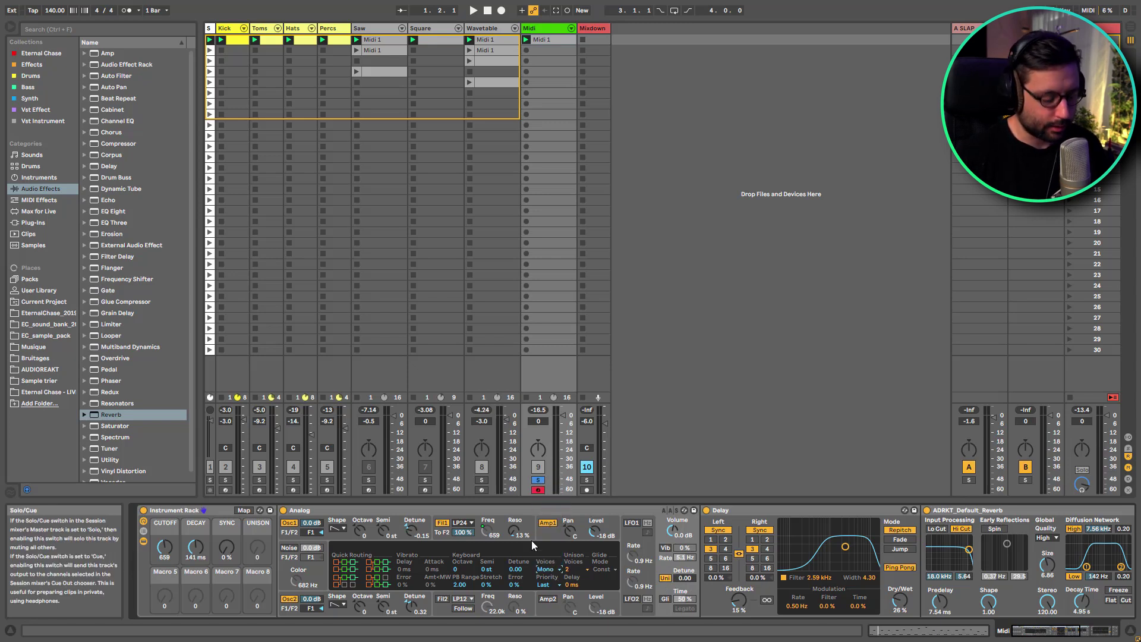
click(577, 571)
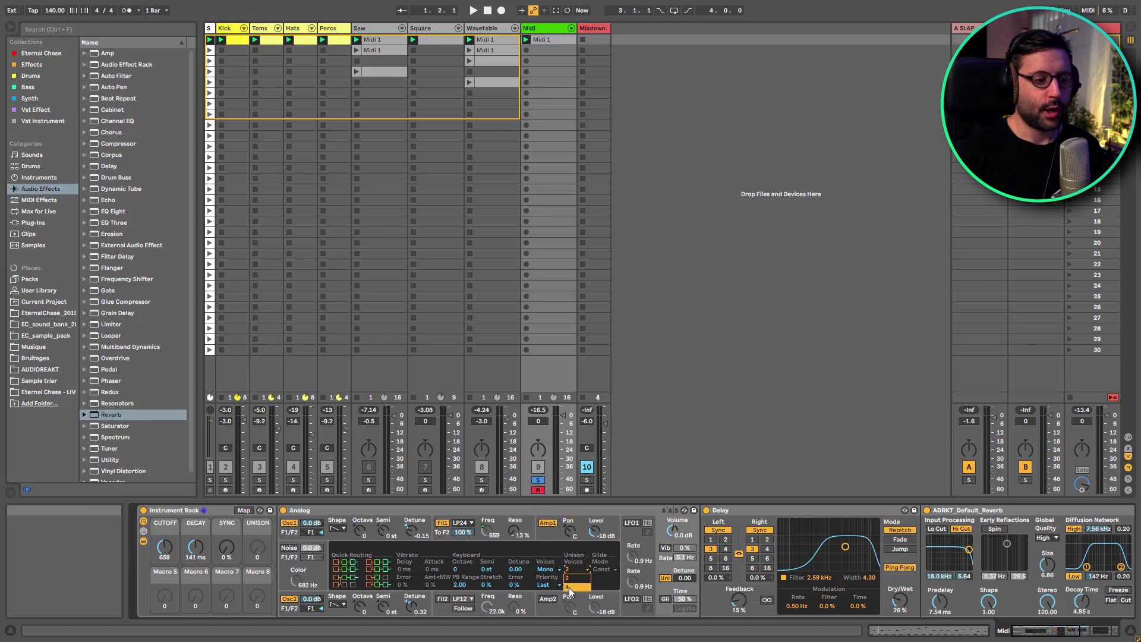
click(570, 588)
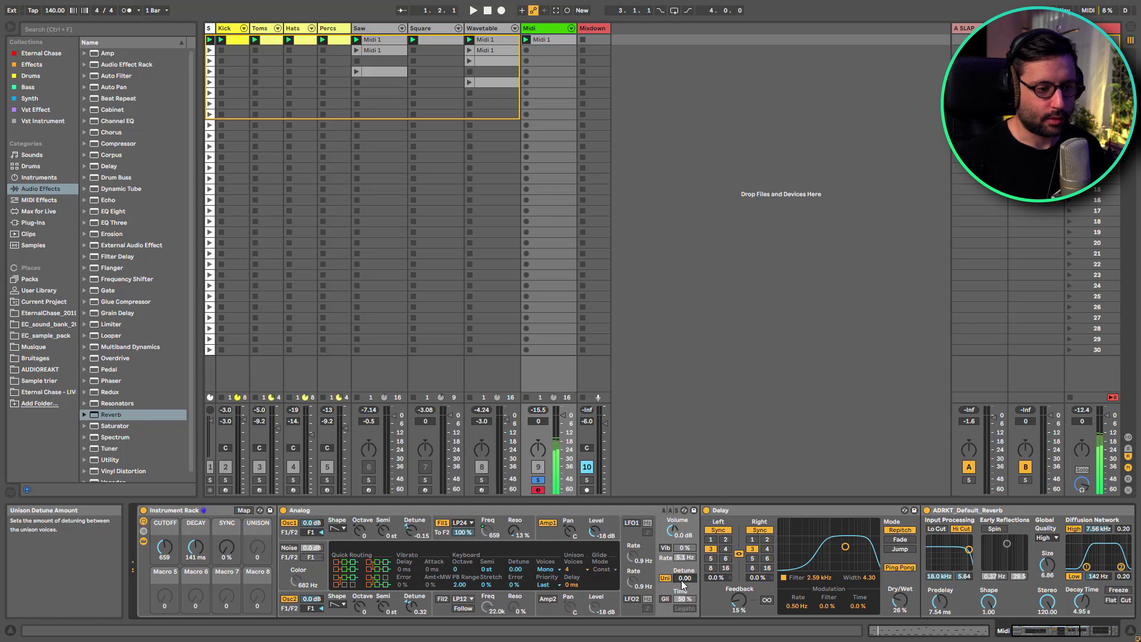
drag(681, 580, 681, 562)
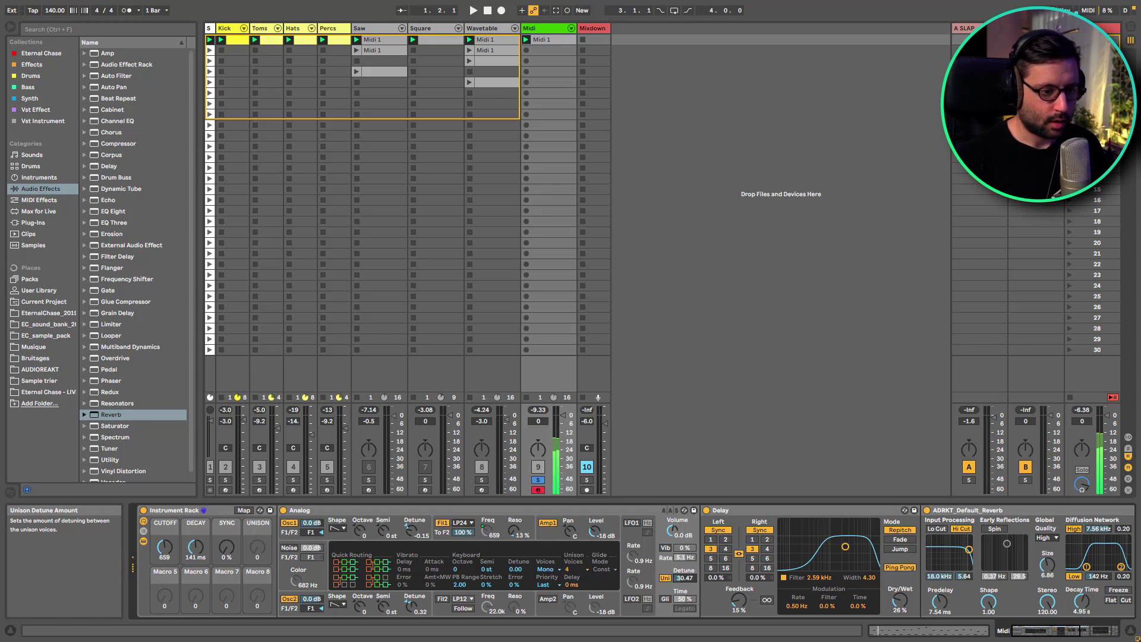
drag(684, 577, 684, 566)
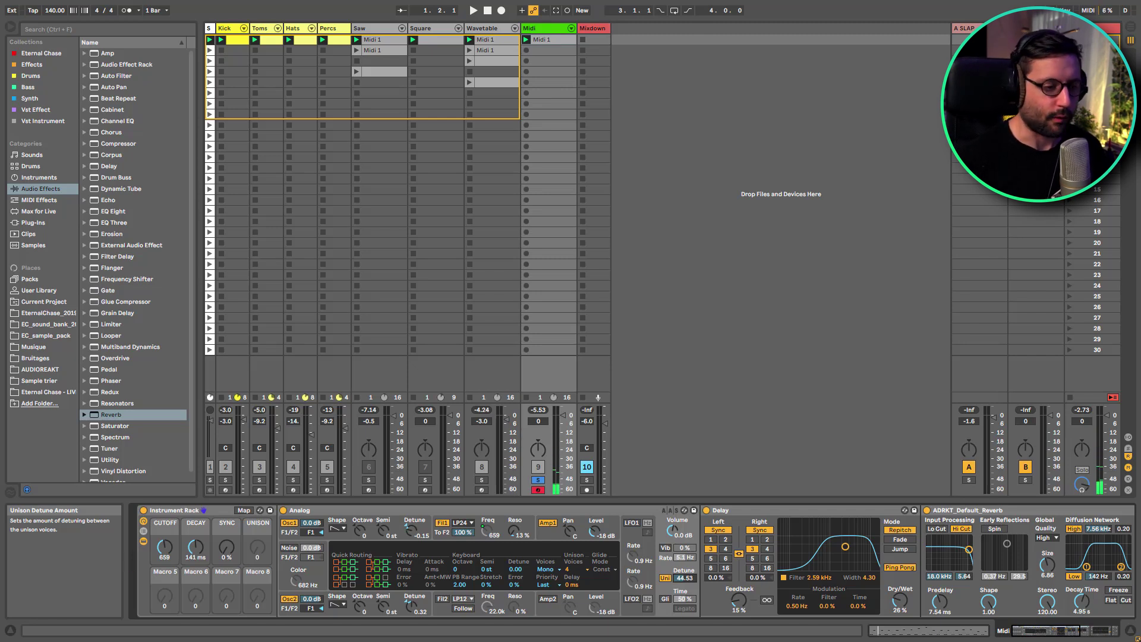
drag(684, 578, 684, 575)
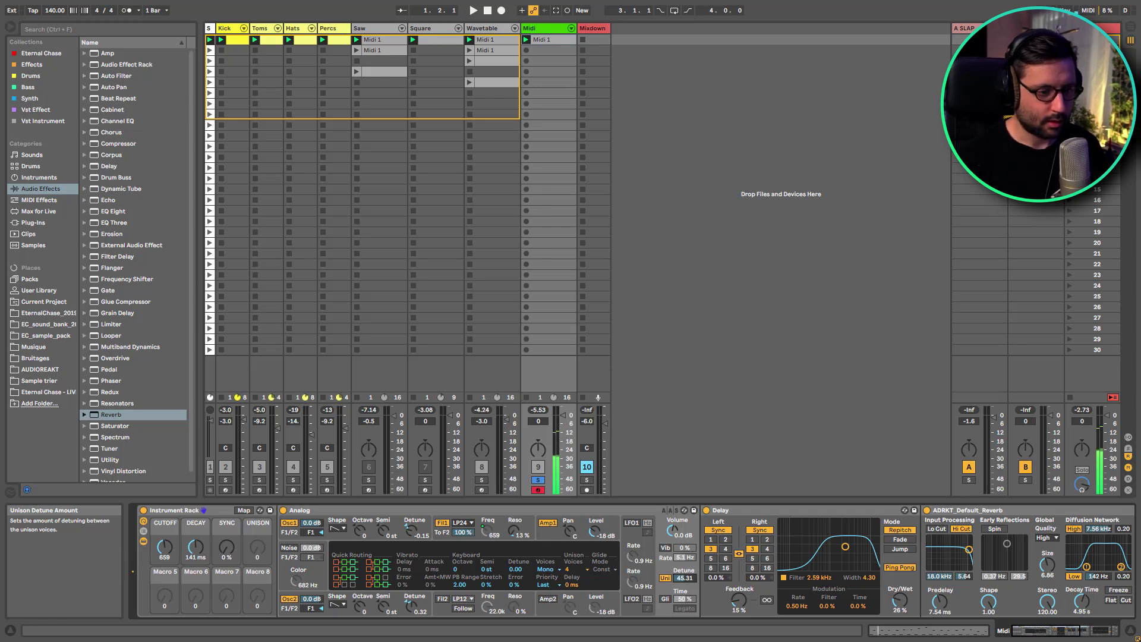
Map Analog's Uni on/off and unison Detune to the UNISON macro.
right_click(664, 580)
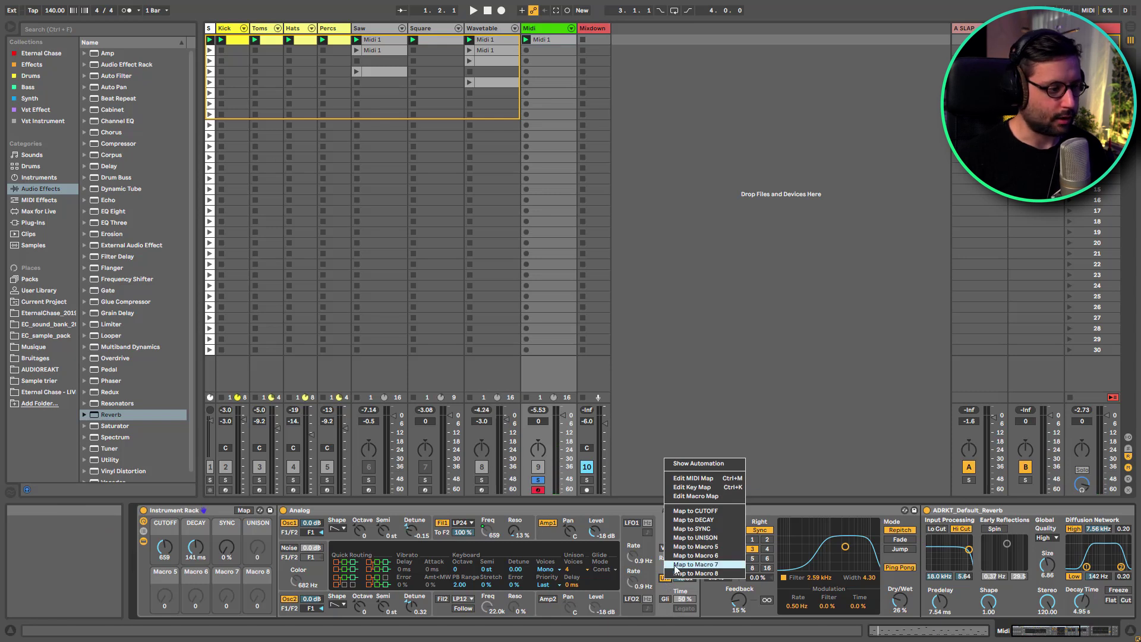
click(685, 538)
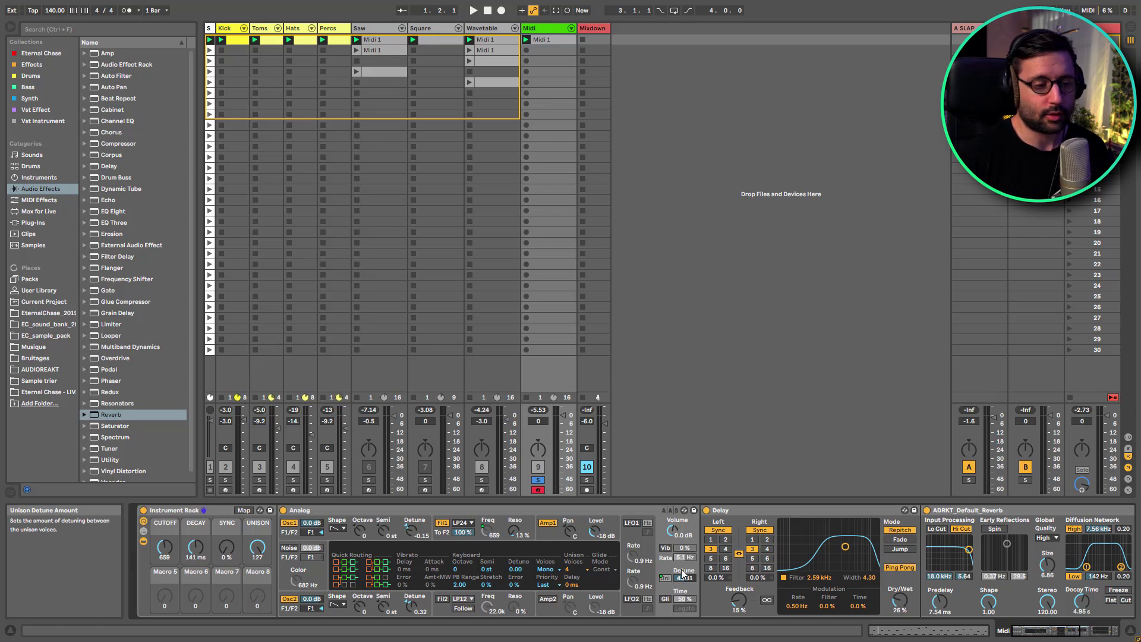
right_click(684, 575)
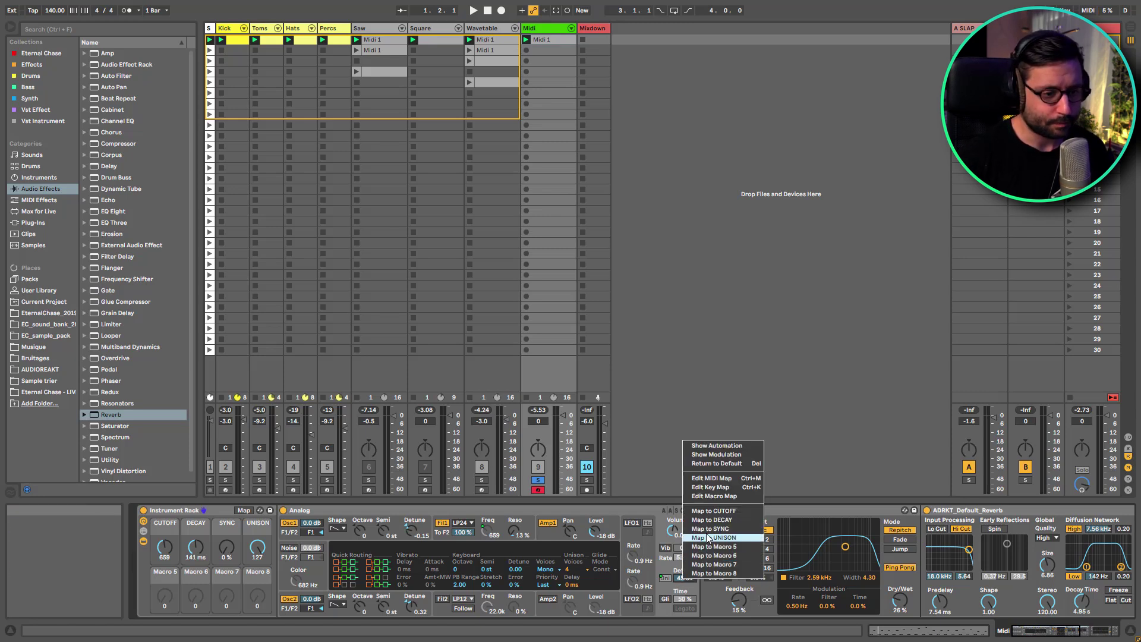
click(708, 538)
Set the unison on/off mapping Min to 1 and lower UNISON to 40.94.
click(242, 510)
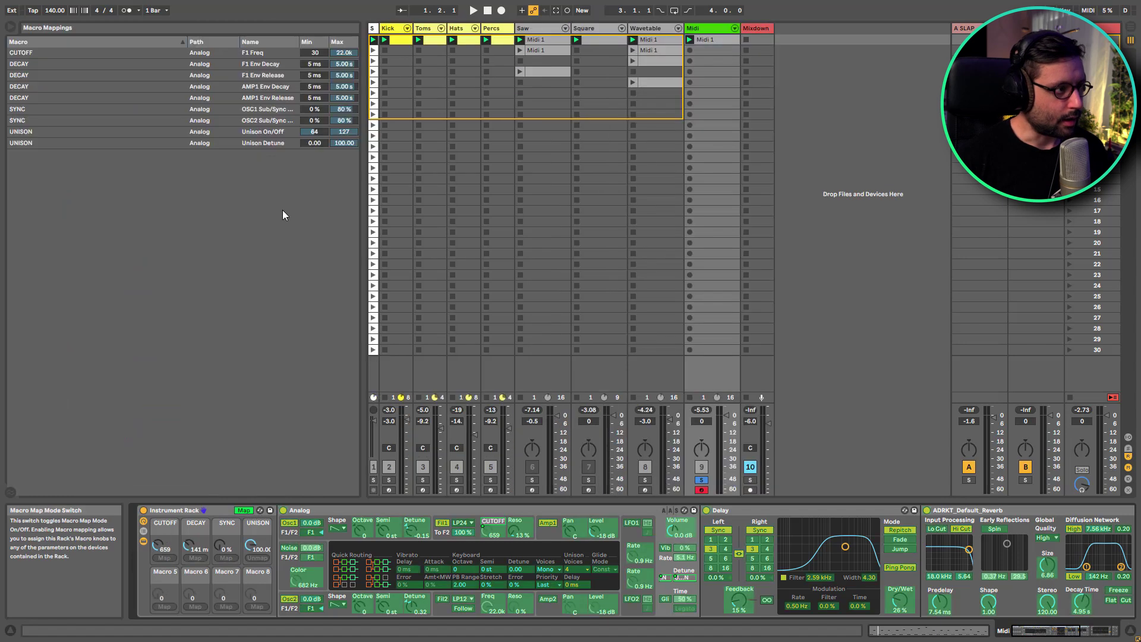
click(311, 132)
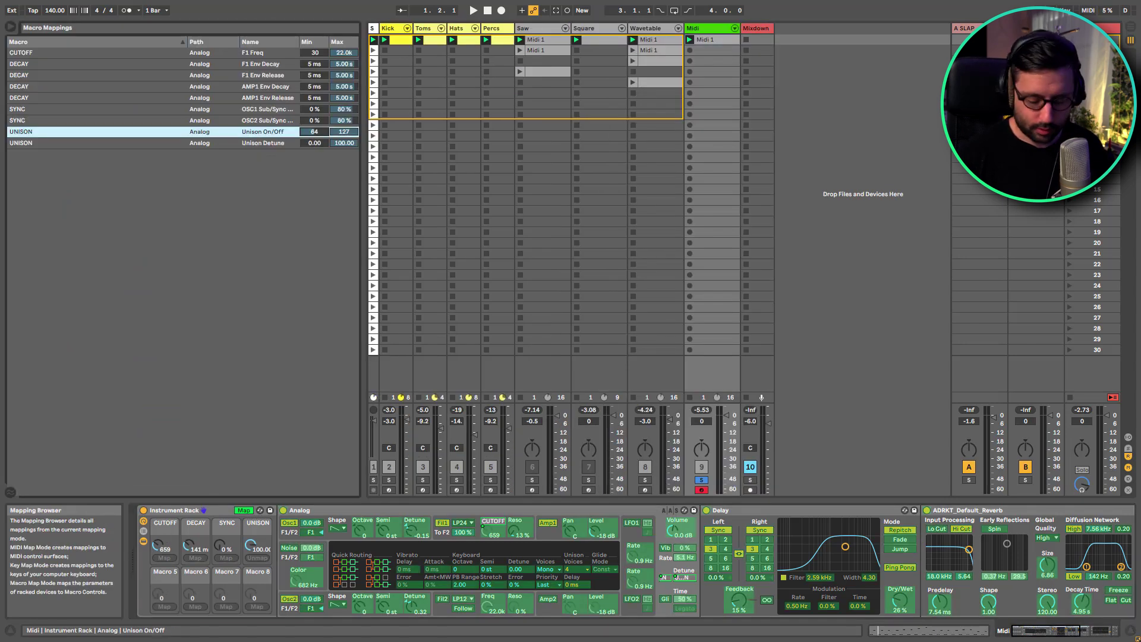
key(Return)
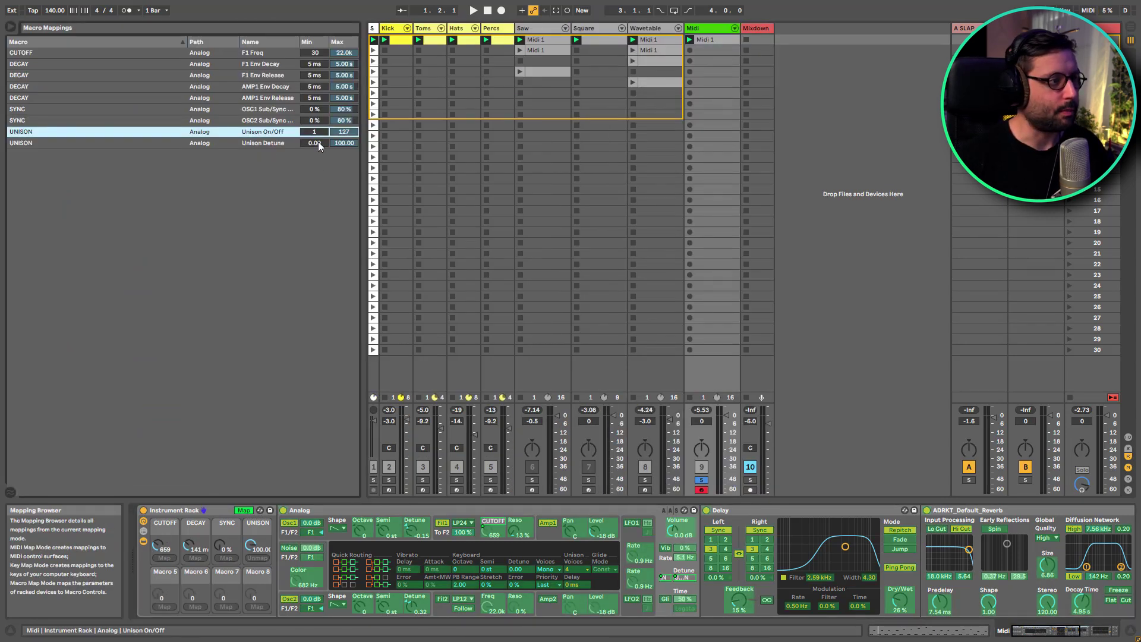
click(243, 510)
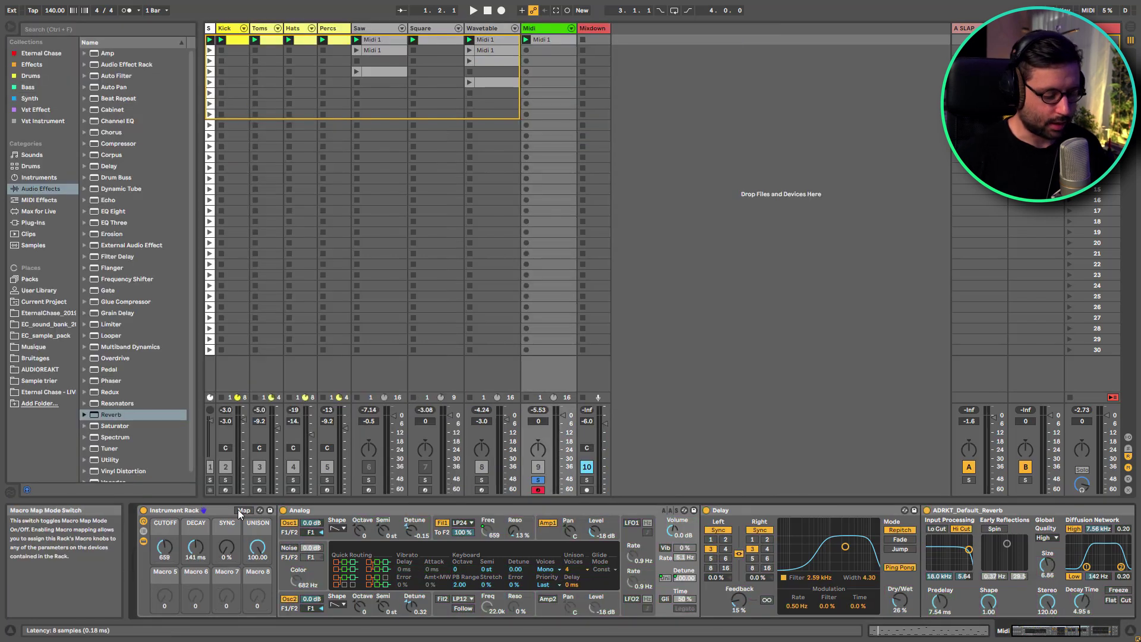
drag(257, 547, 258, 585)
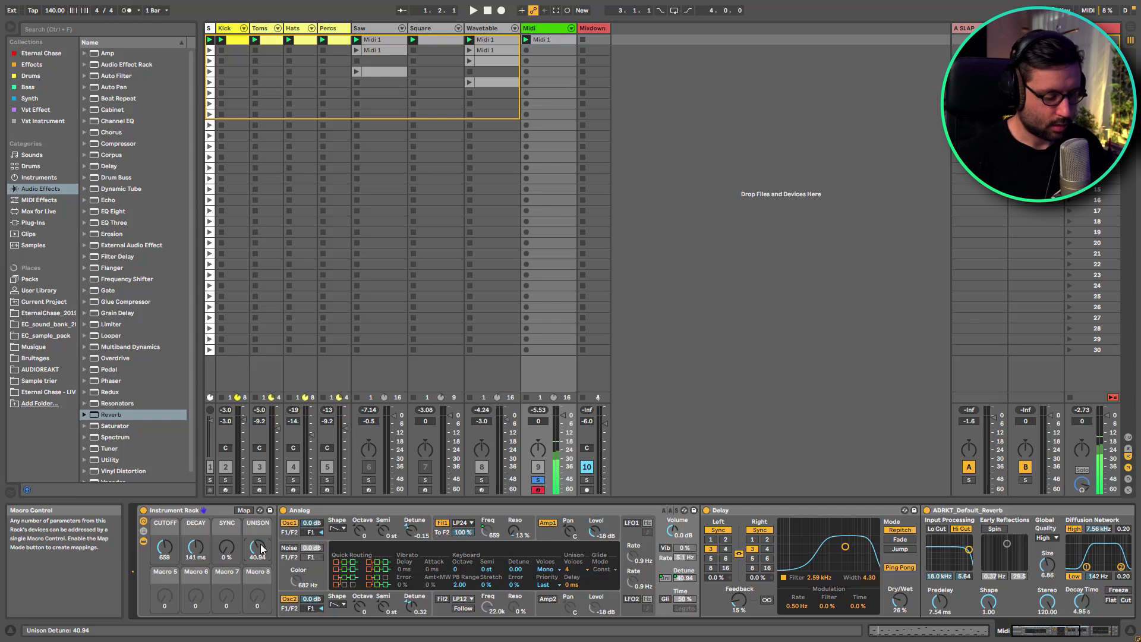
click(679, 576)
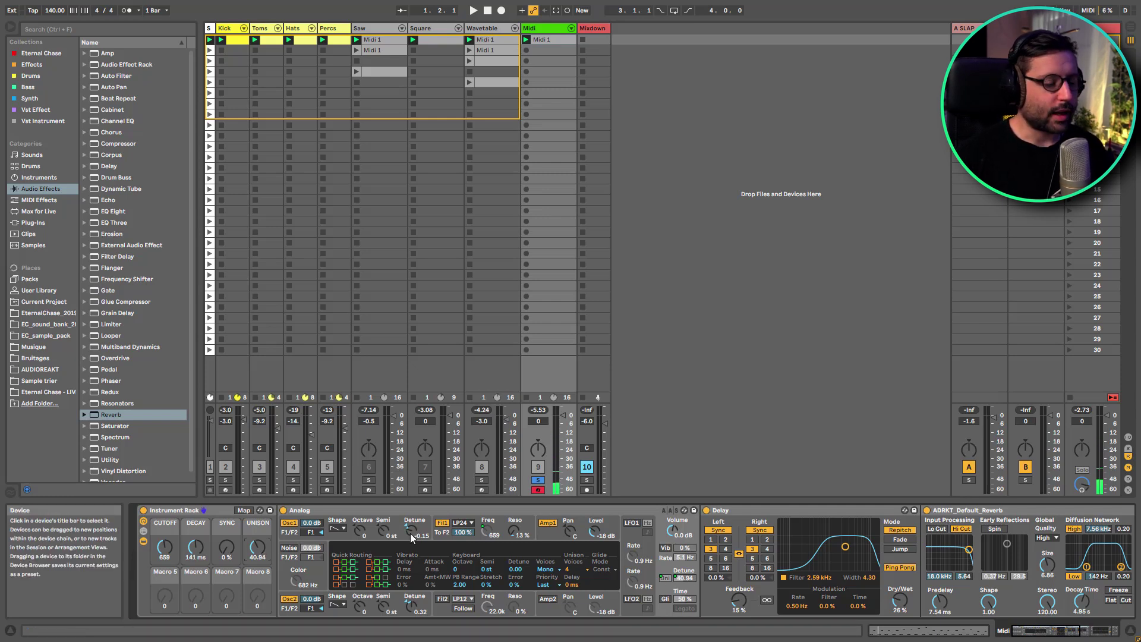
Turn on Analog's vibrato at 8.0 Hz with 80% amount, toggling it to compare.
click(665, 549)
click(683, 557)
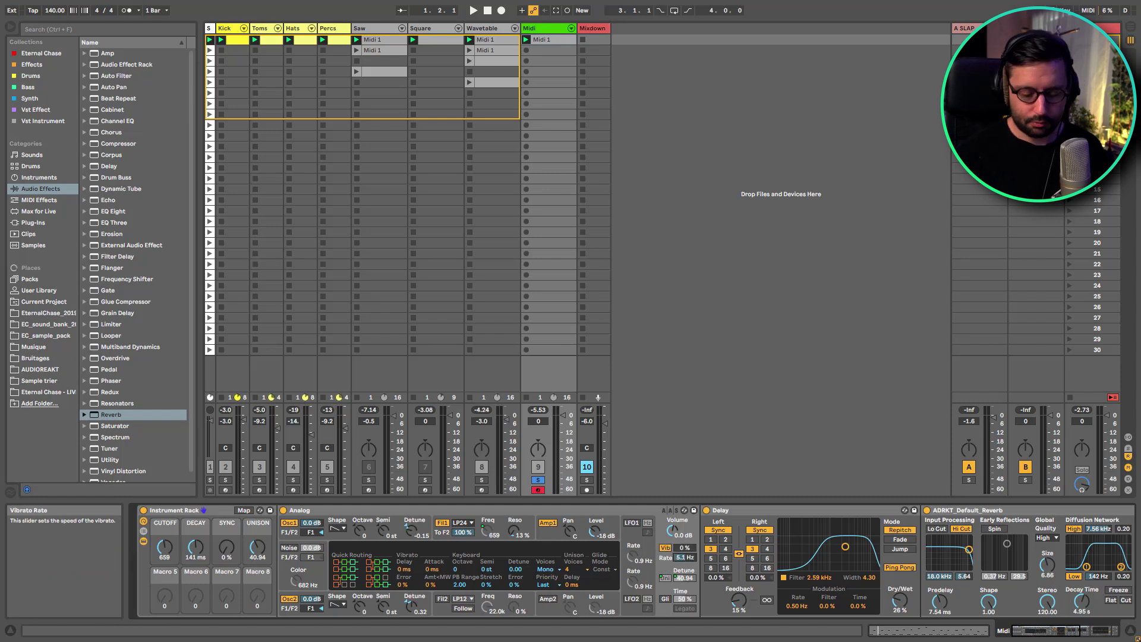
click(685, 547)
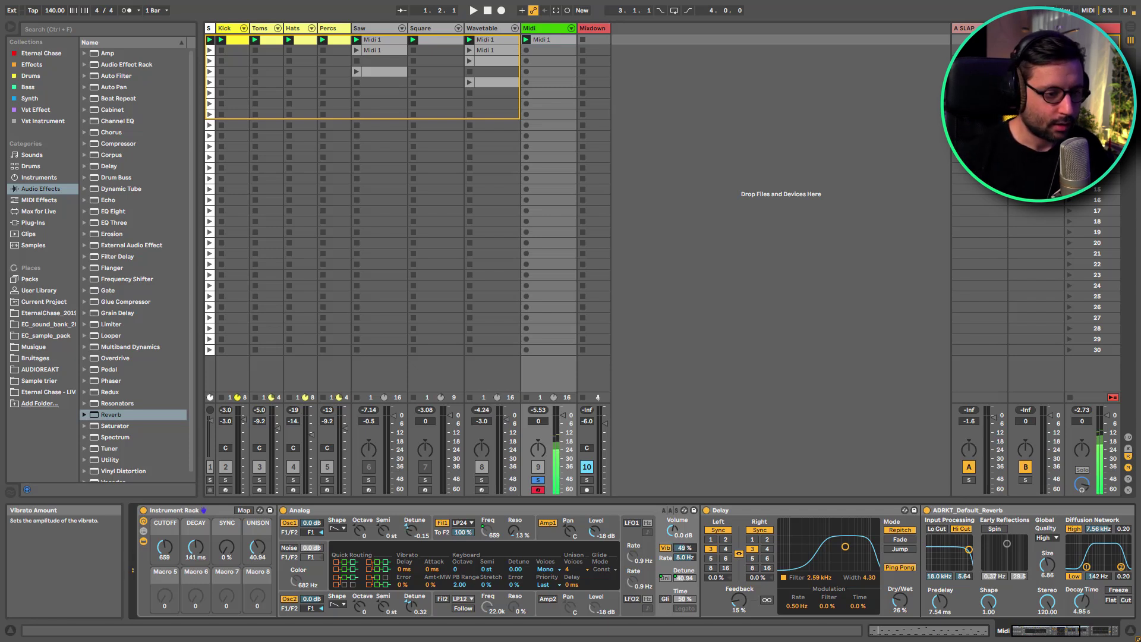
drag(684, 547, 684, 540)
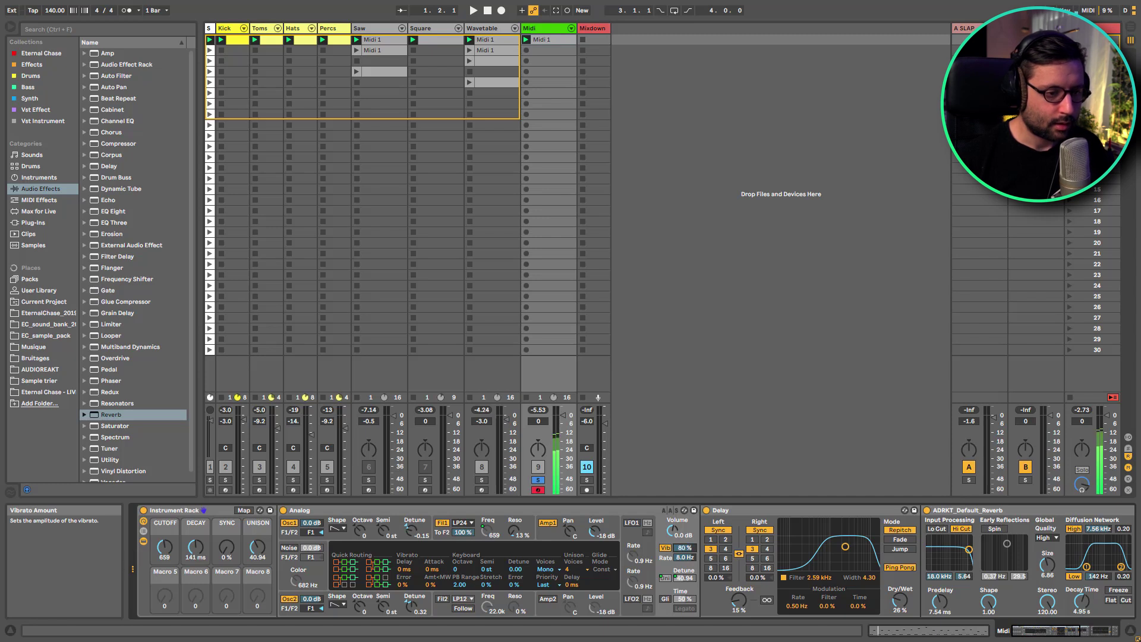
click(664, 548)
click(665, 548)
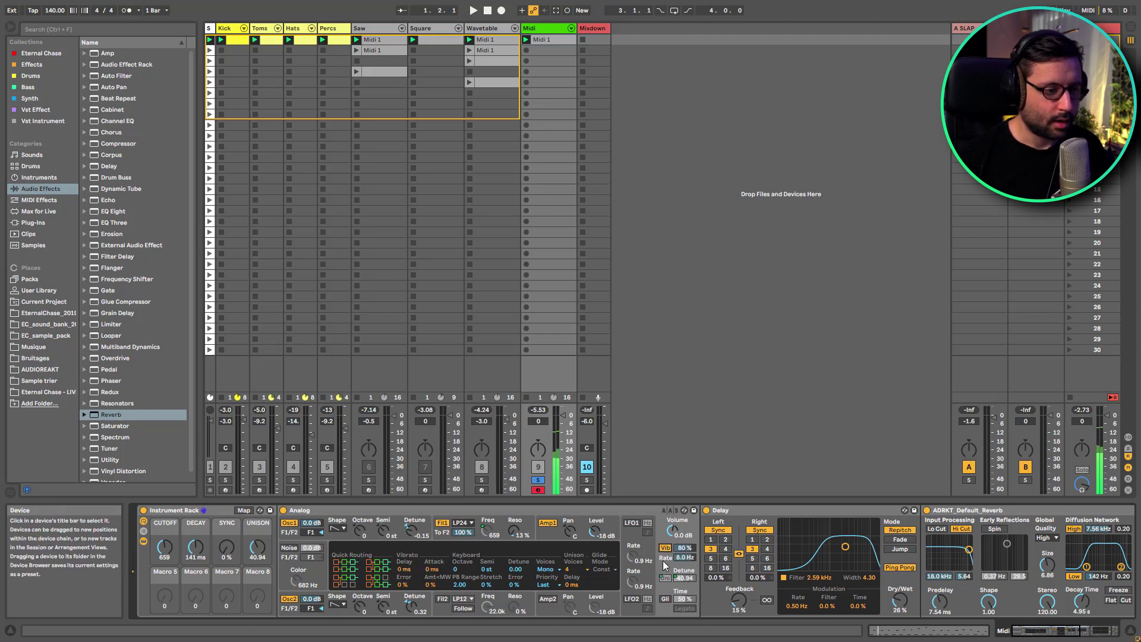
click(551, 536)
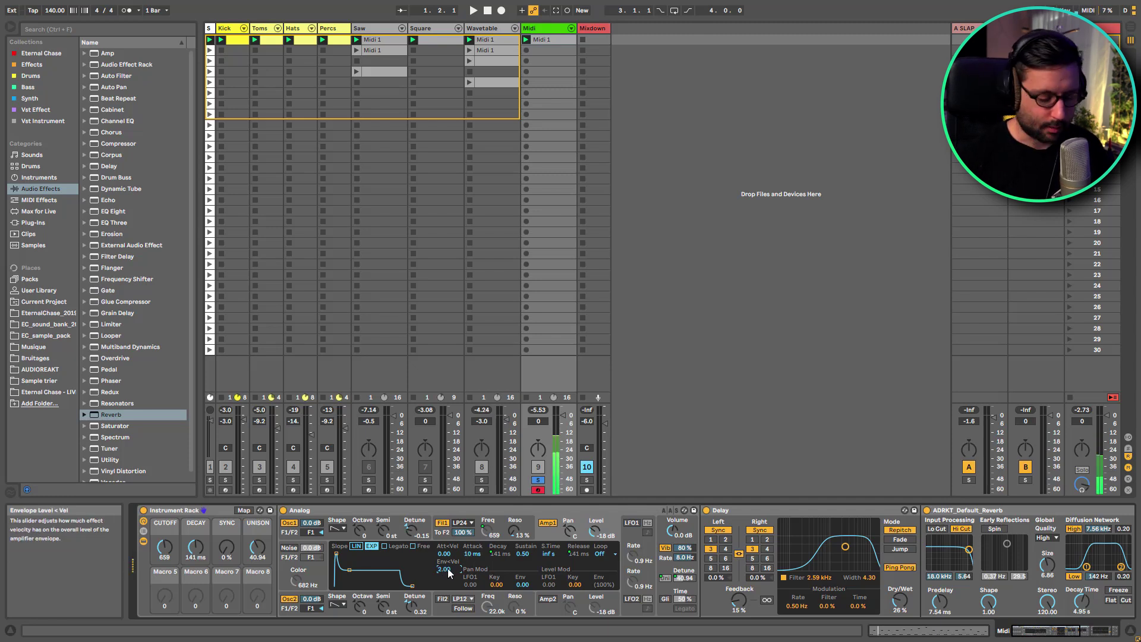
click(660, 569)
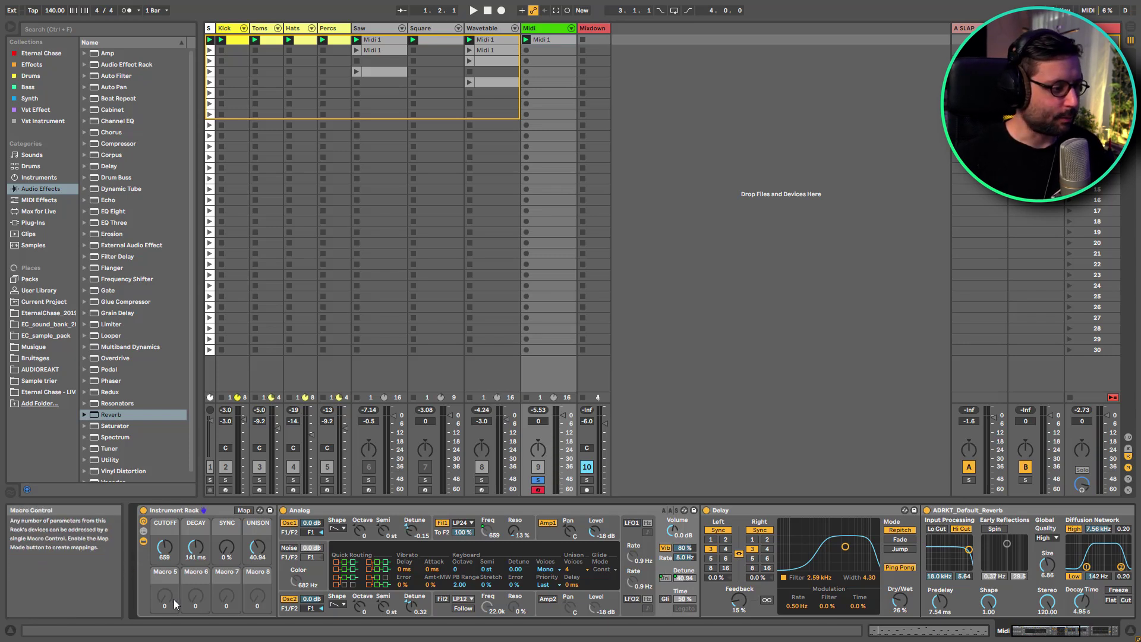
Map Oscillator 2's Octave to Macro 5, test it at 1, then return it to 0.
click(371, 611)
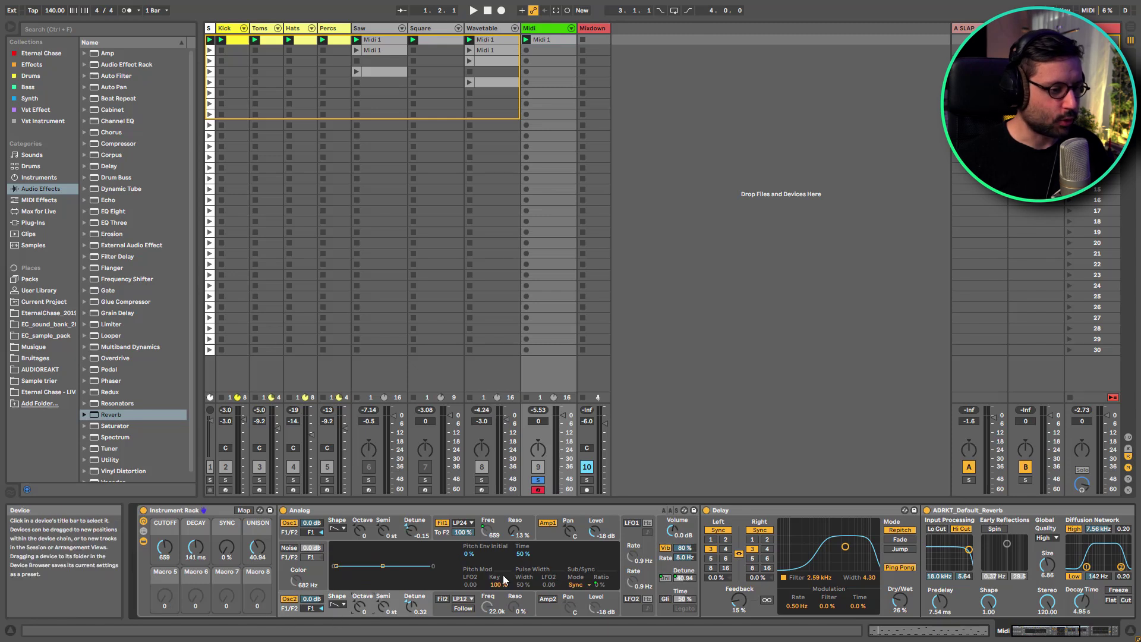
right_click(351, 607)
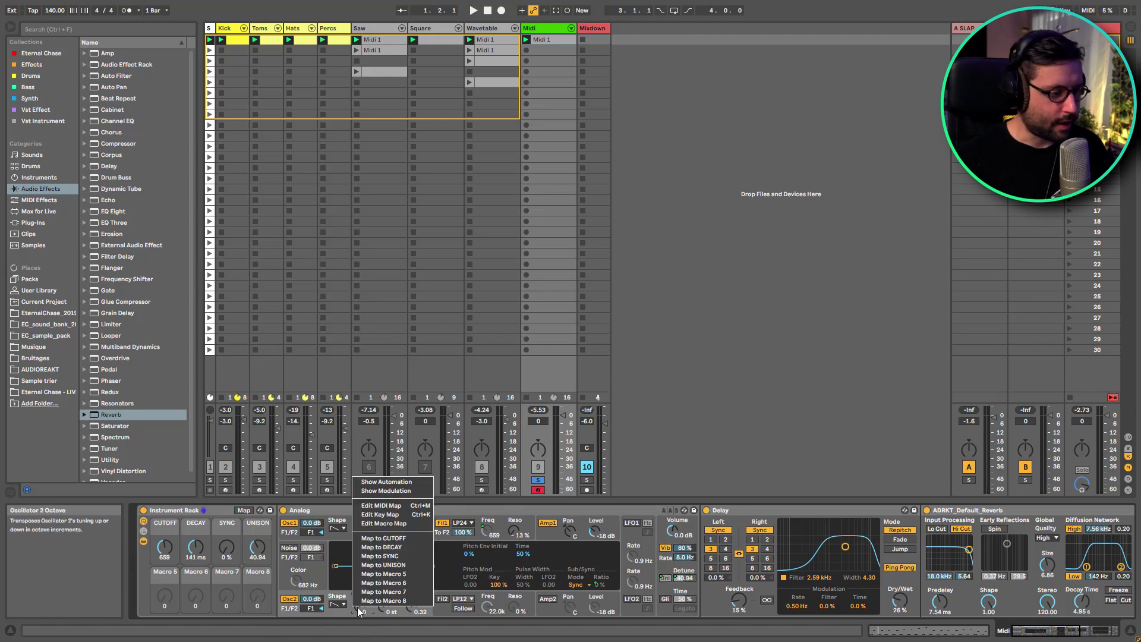
click(386, 574)
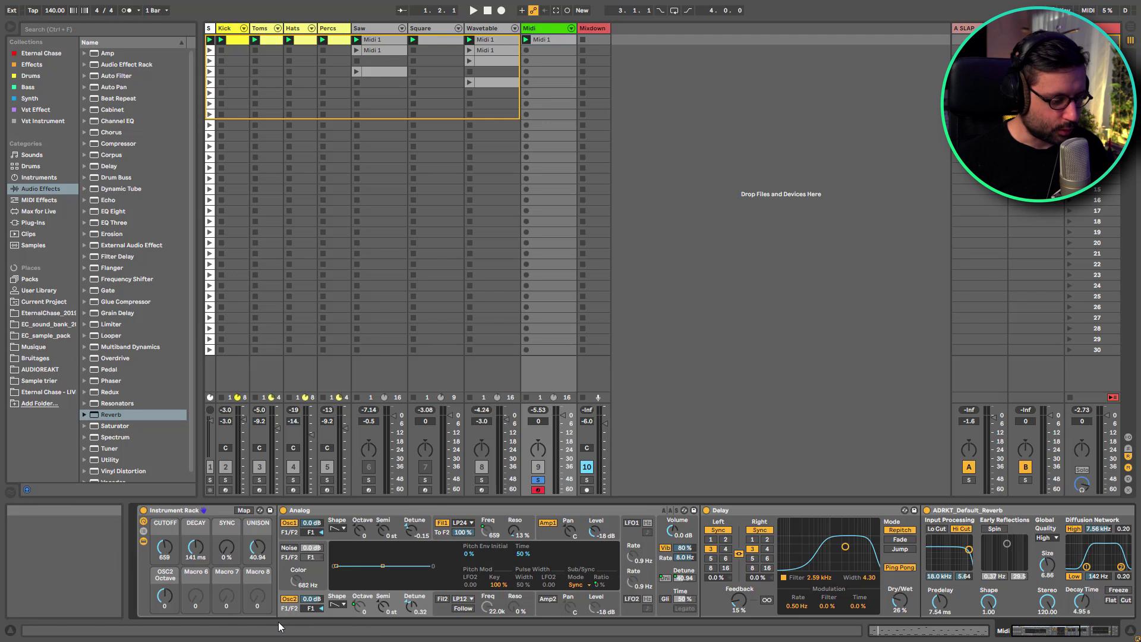
click(166, 594)
drag(165, 594, 165, 589)
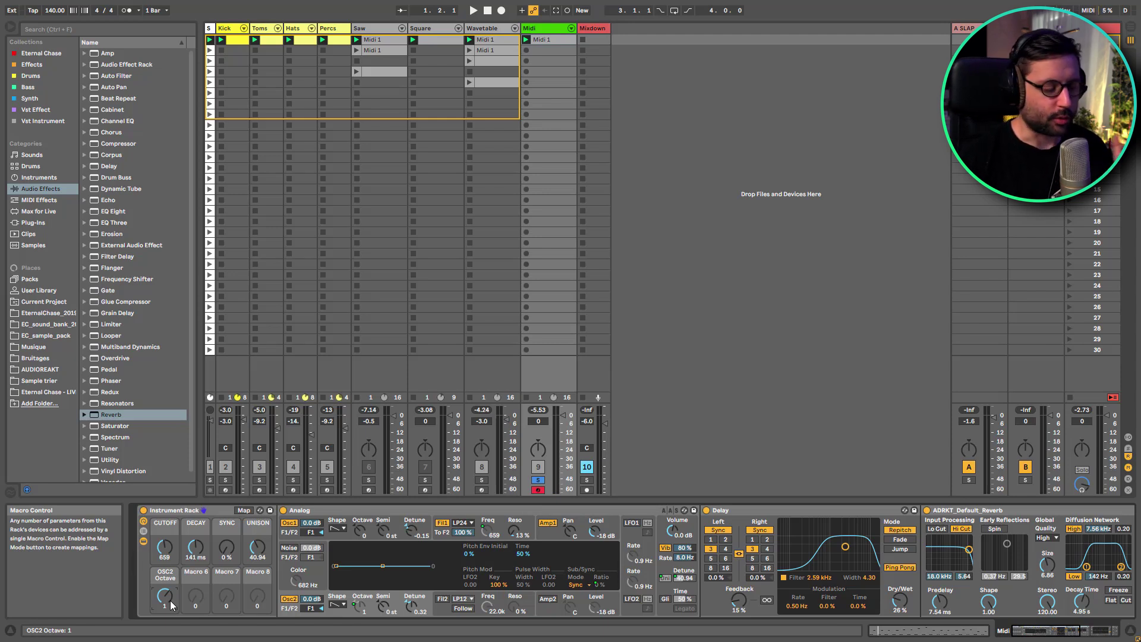
drag(170, 600, 170, 605)
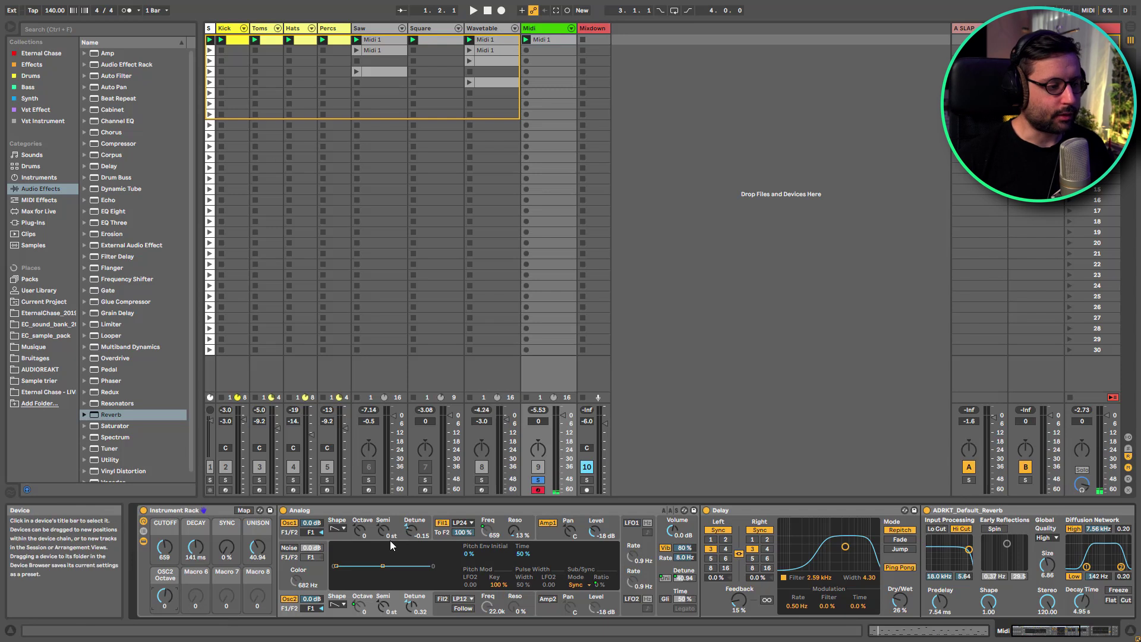
Map both OSC1 Detune and OSC2 Detune to Macro 6.
right_click(414, 531)
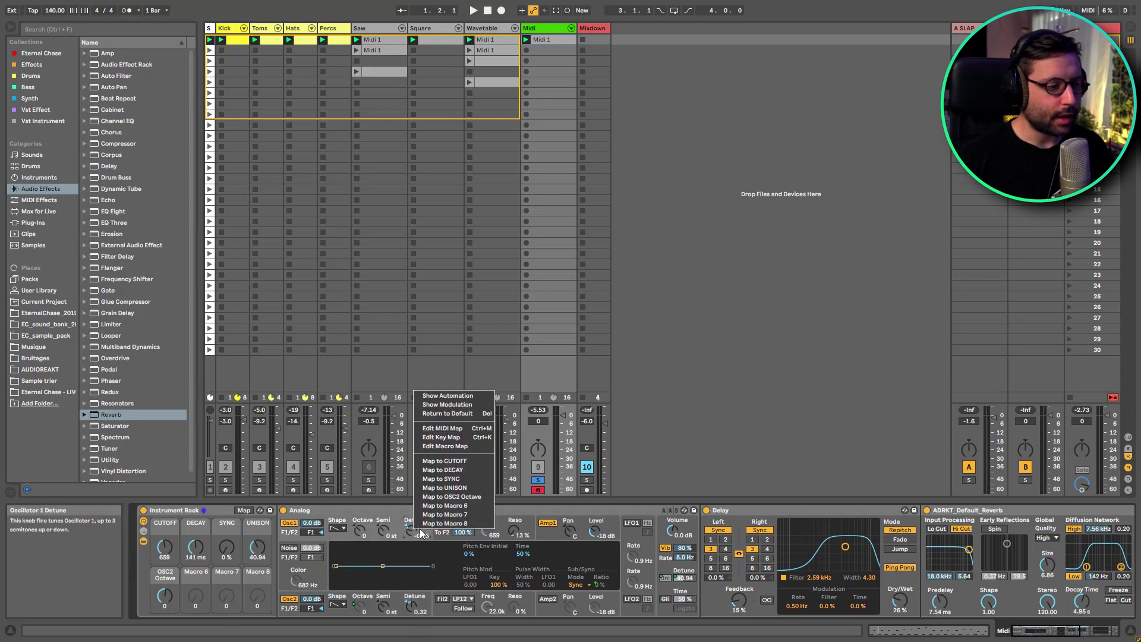
click(443, 510)
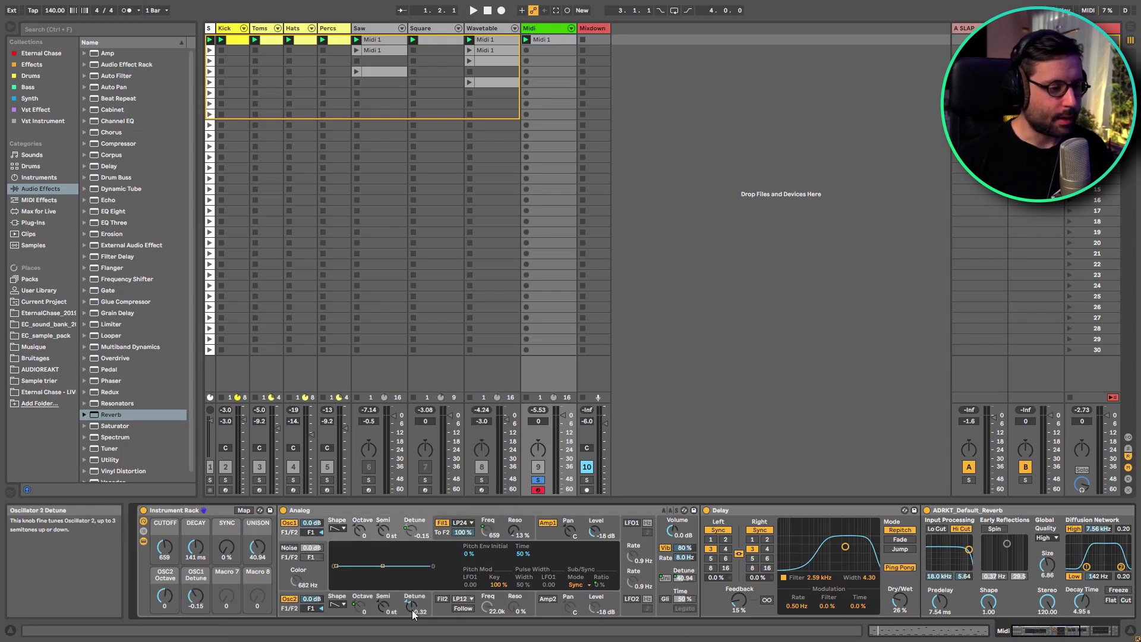
click(422, 532)
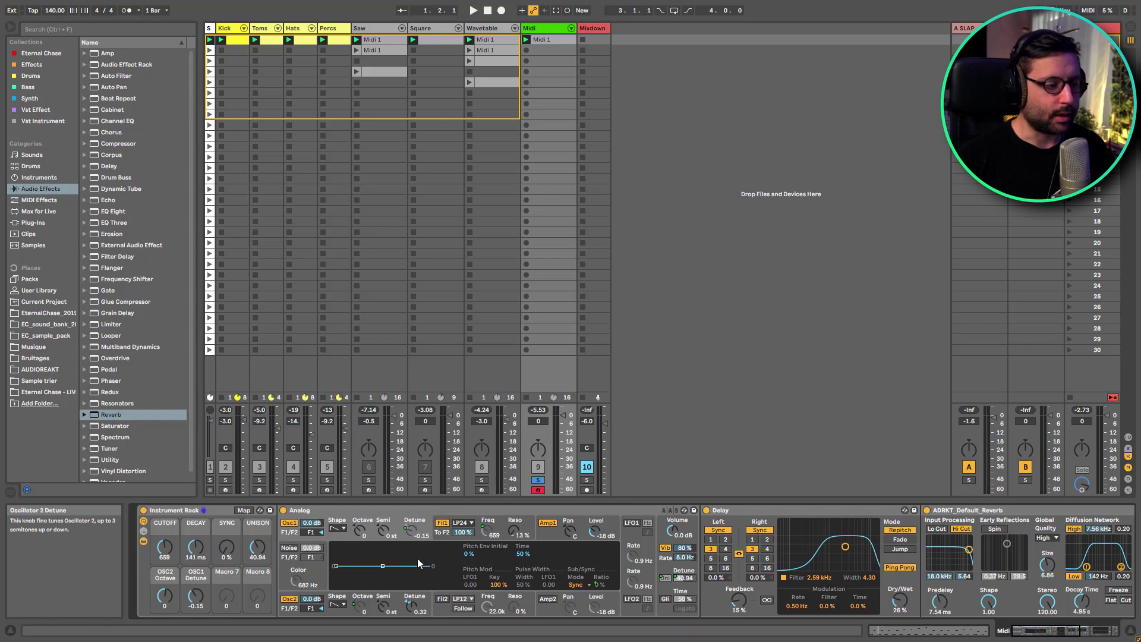
right_click(419, 609)
click(454, 583)
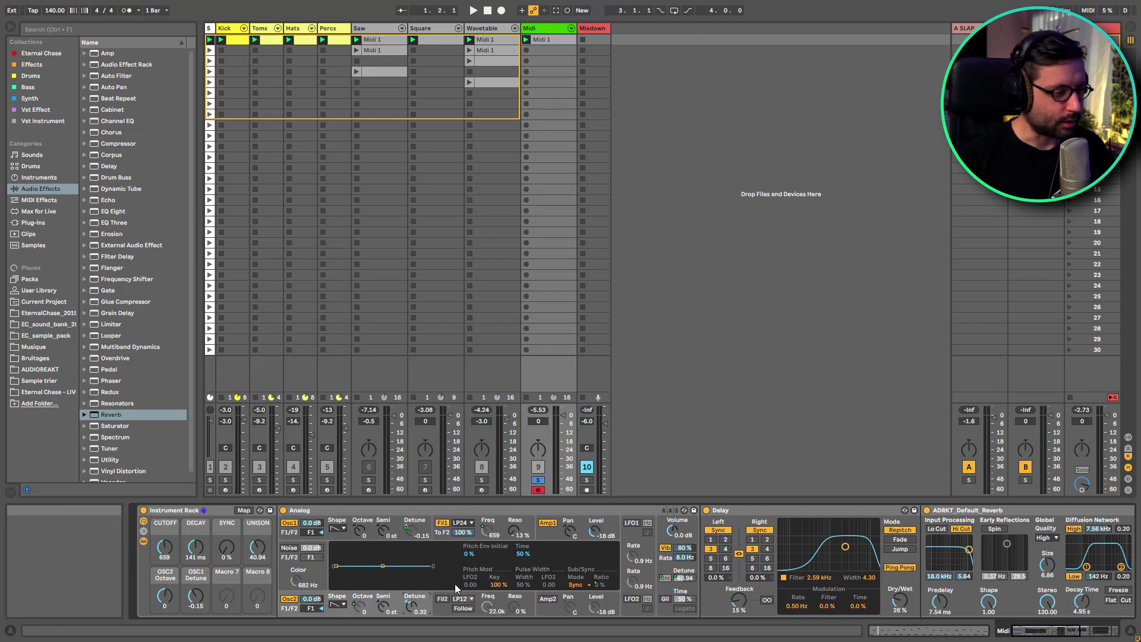
Set the OSC2 Detune mapping's minimum to 0.33 in Map mode.
click(244, 510)
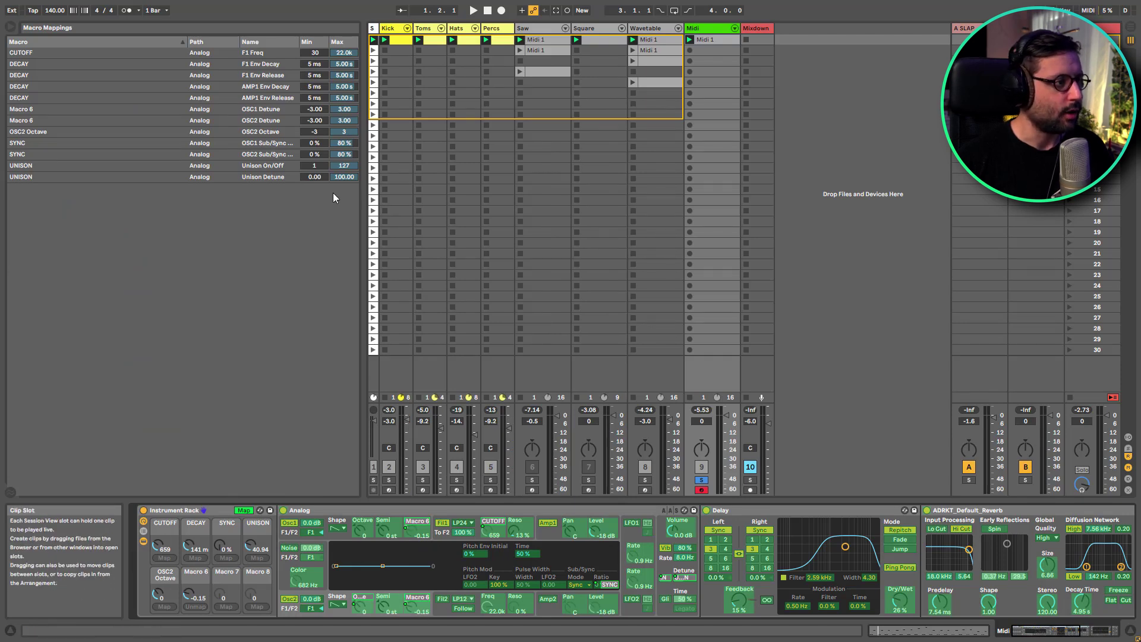
click(262, 109)
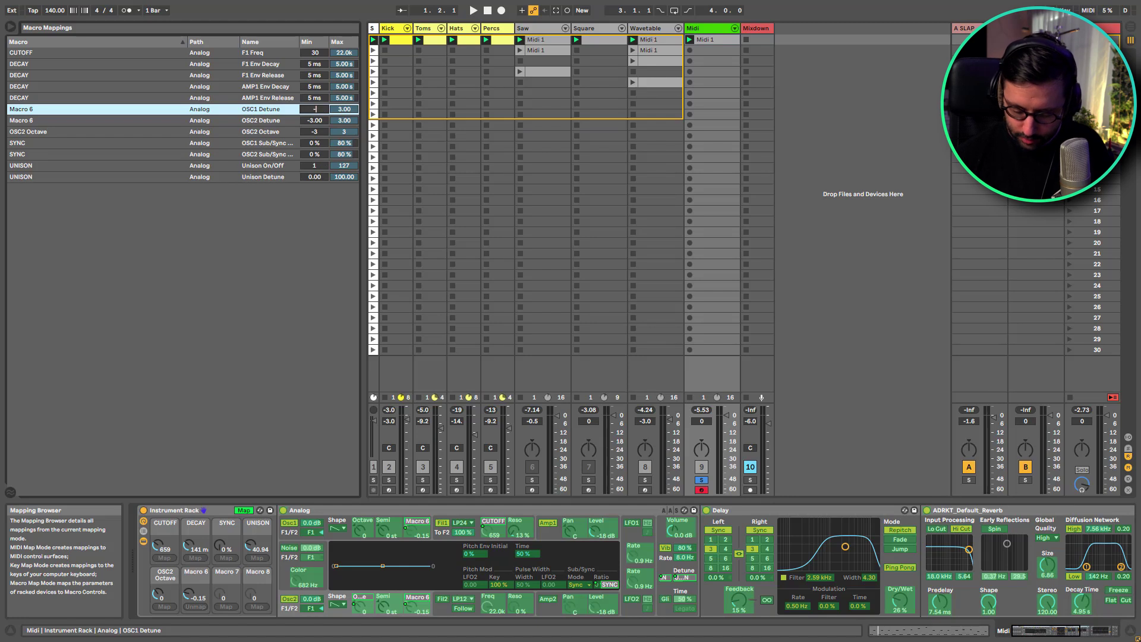
click(324, 120)
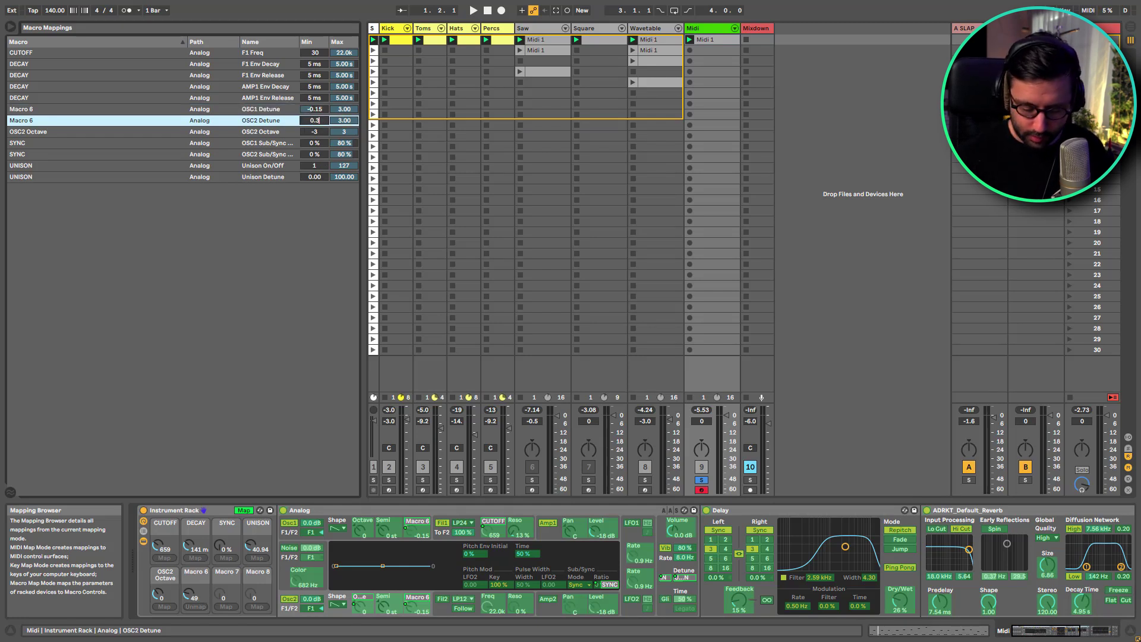
key(Return)
click(244, 511)
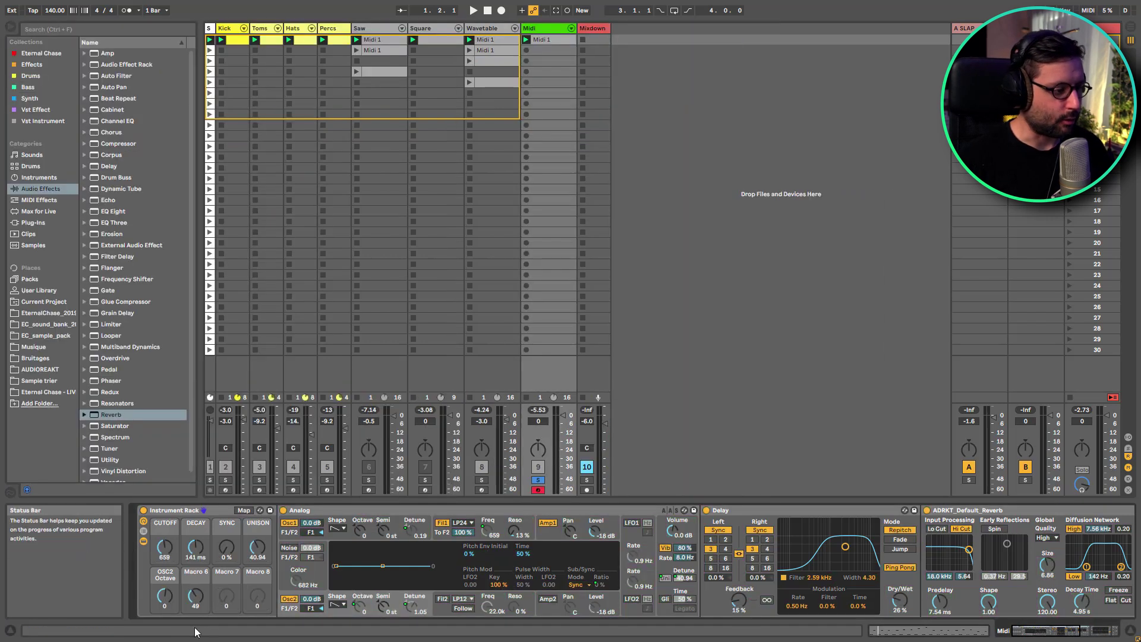
Turn Macro 6 down to 0 and rename it DETUNE.
drag(192, 608, 191, 630)
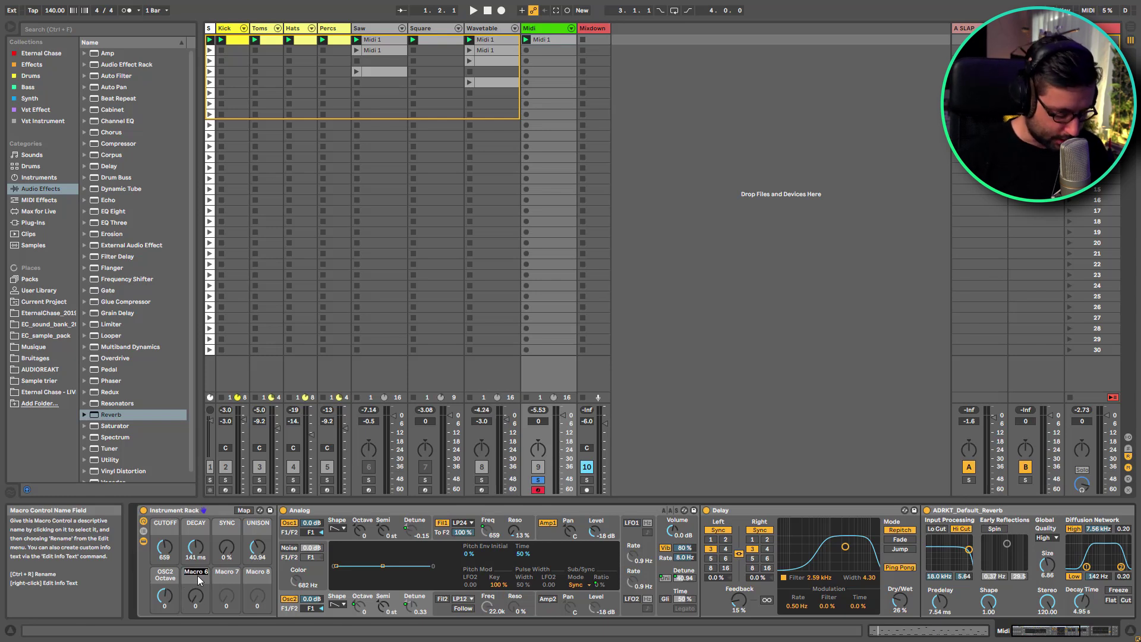
text(NE)
key(Return)
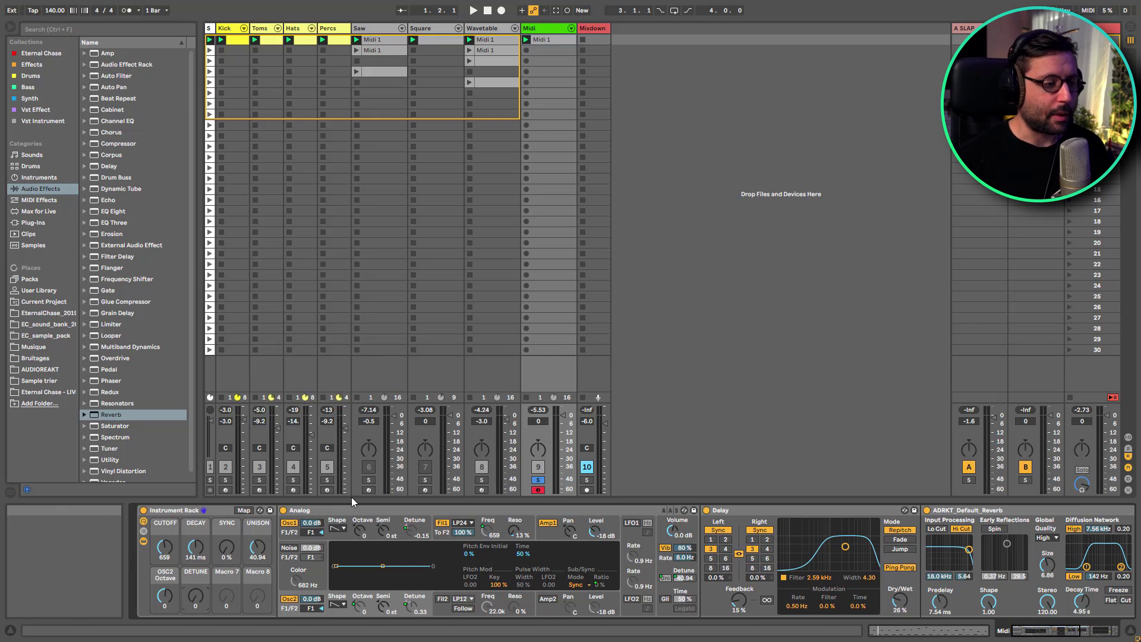
Insert an Amp before the Delay set to Bass, Dual output and about 30% dry/wet.
click(346, 520)
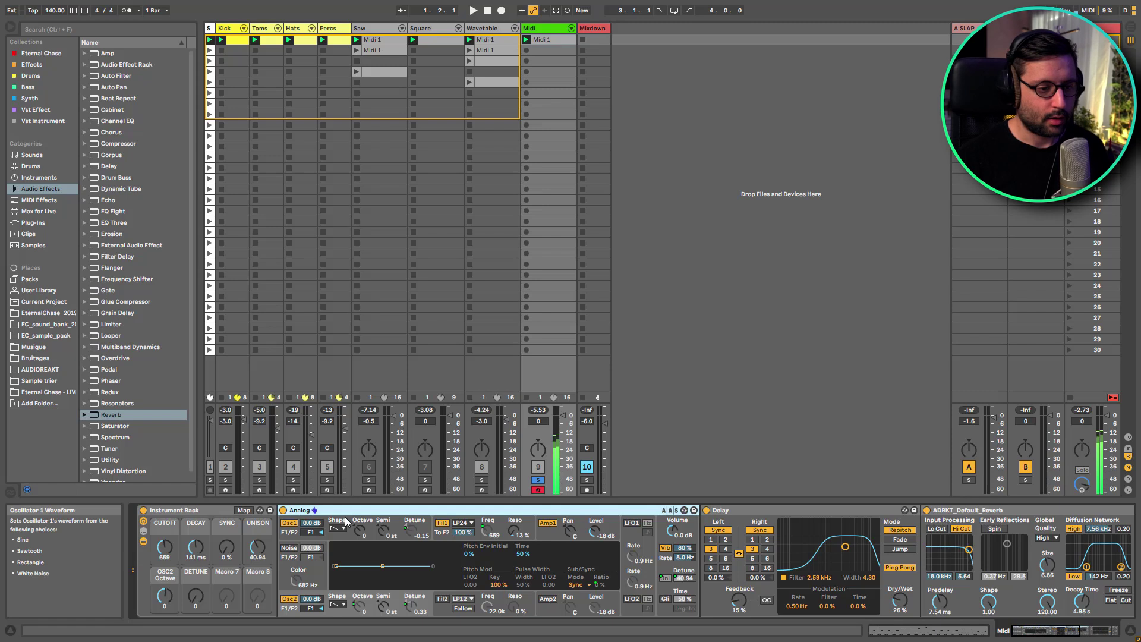
drag(107, 53, 721, 568)
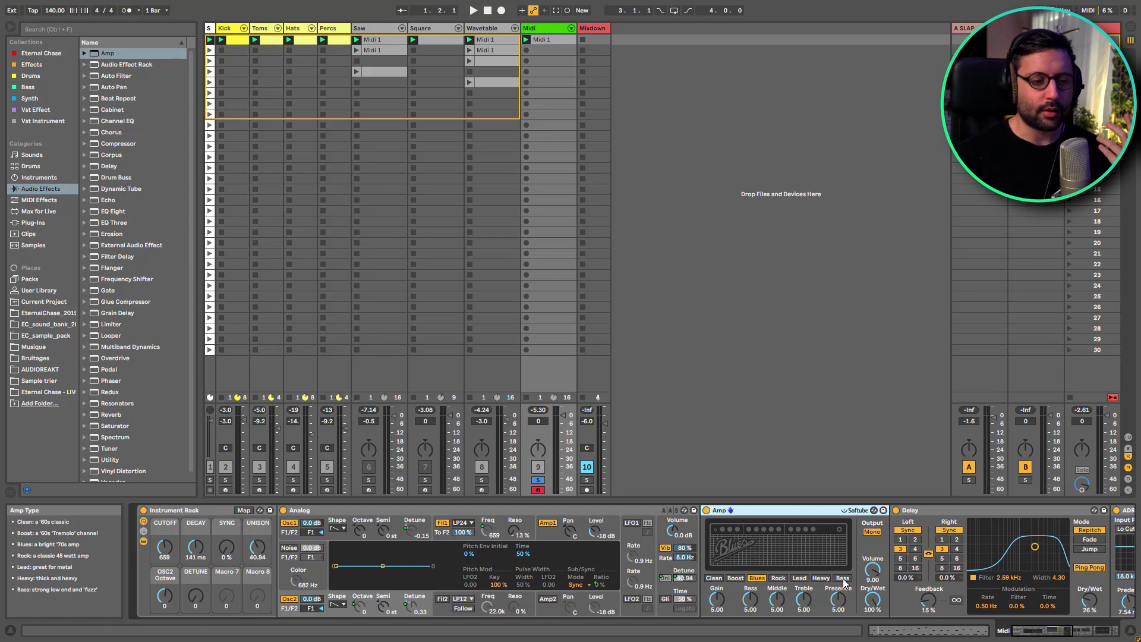
click(842, 579)
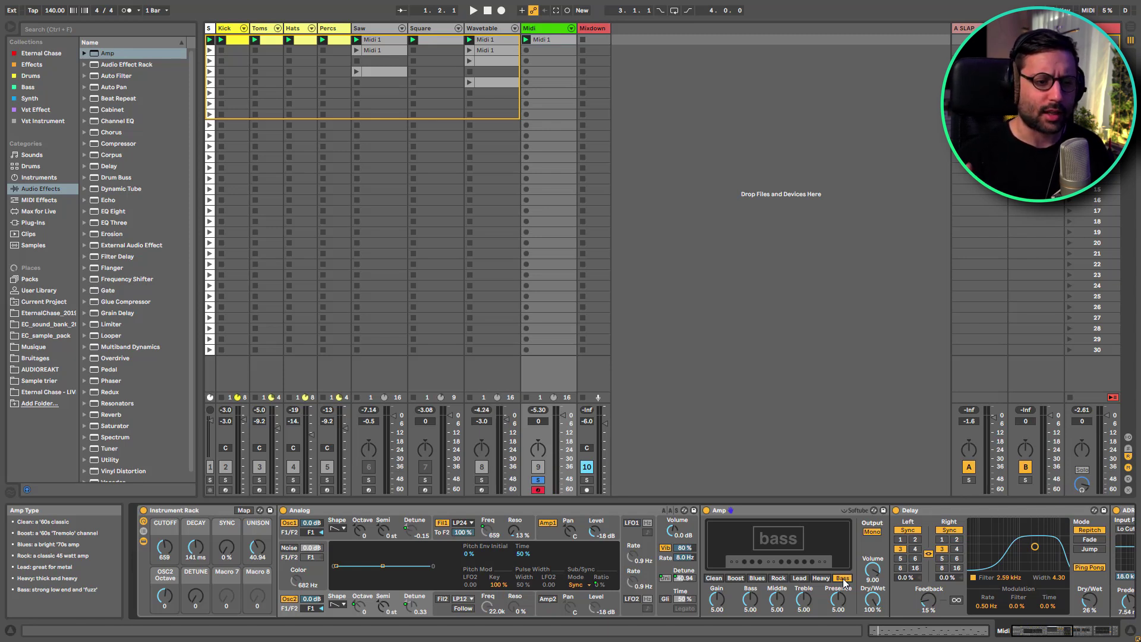
click(872, 531)
drag(868, 601, 867, 639)
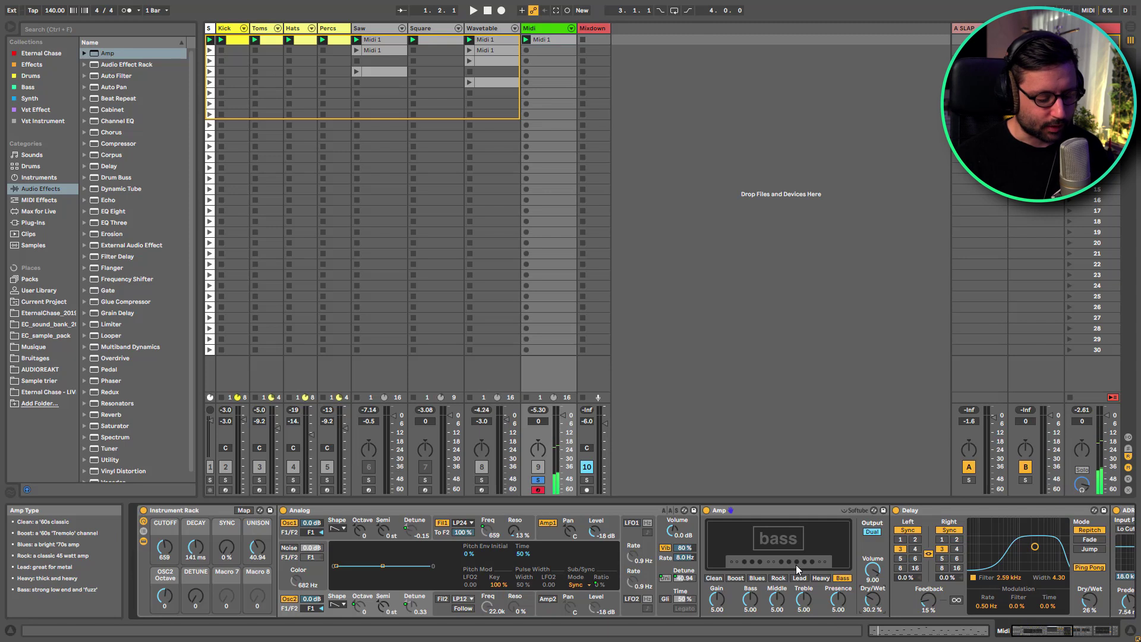
Raise the Amp's Middle to about 6 and Presence slightly, and the DECAY macro to 397 ms.
click(707, 510)
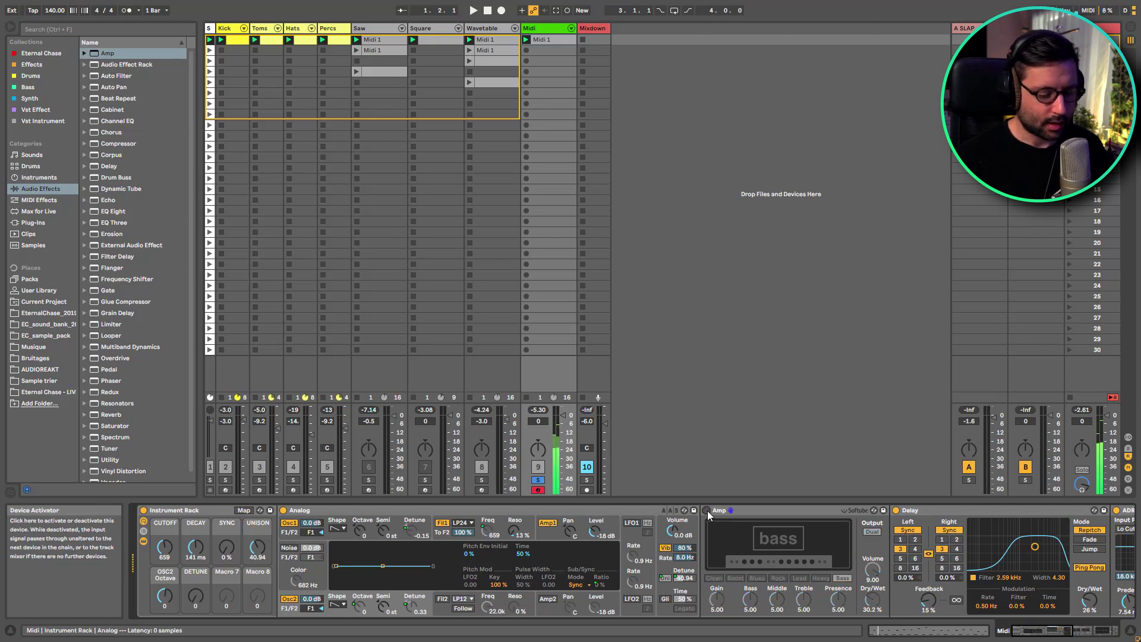
click(706, 510)
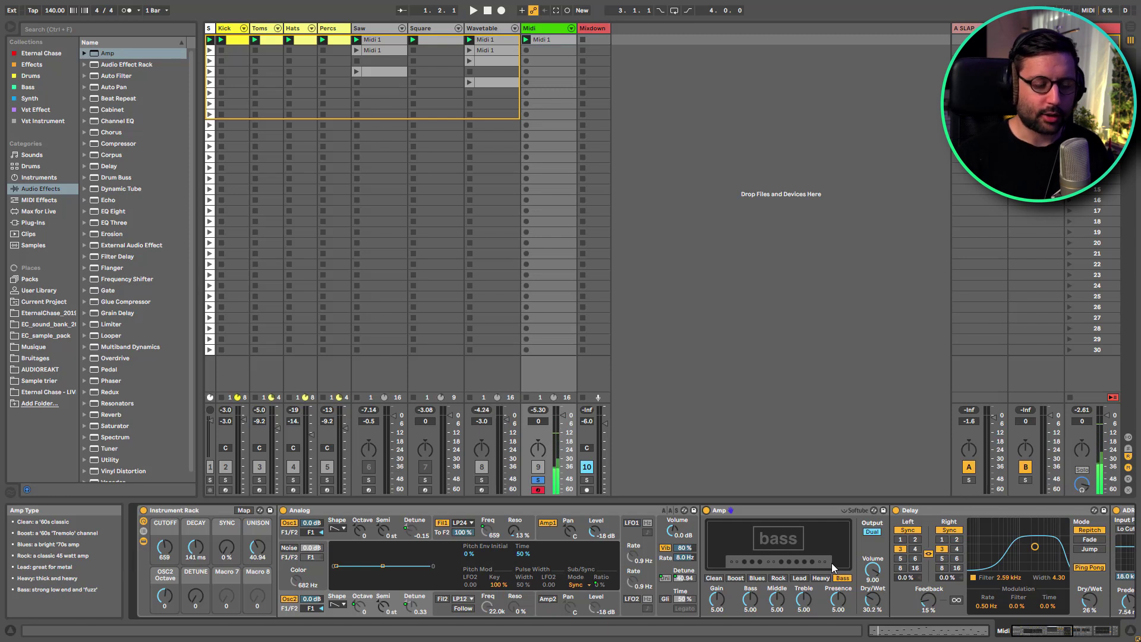
drag(777, 600, 803, 600)
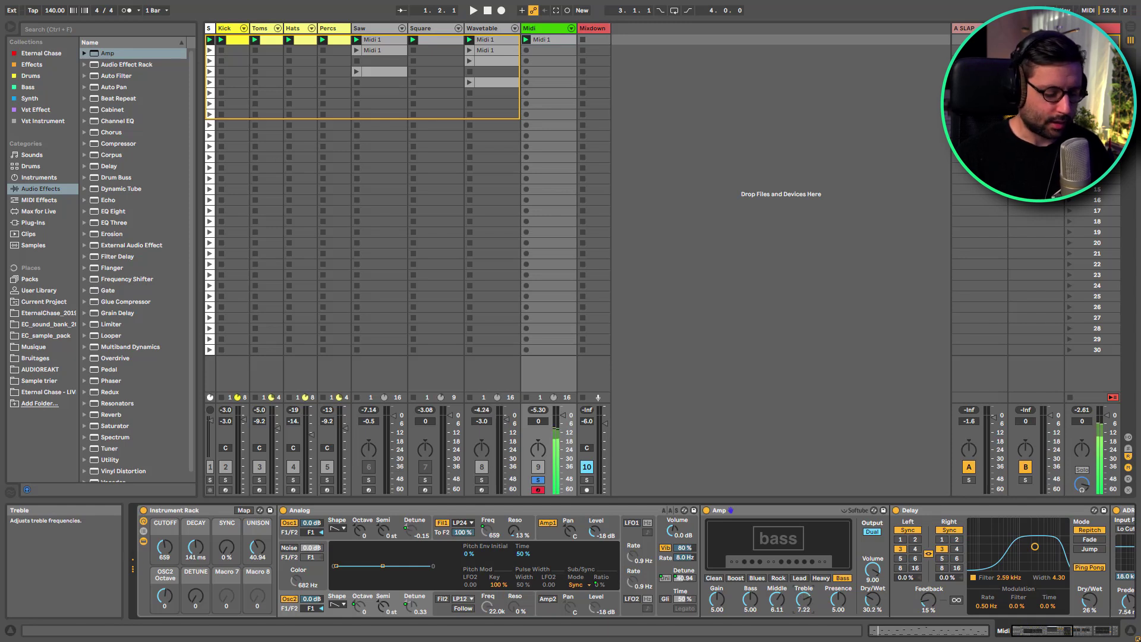
drag(838, 599, 838, 593)
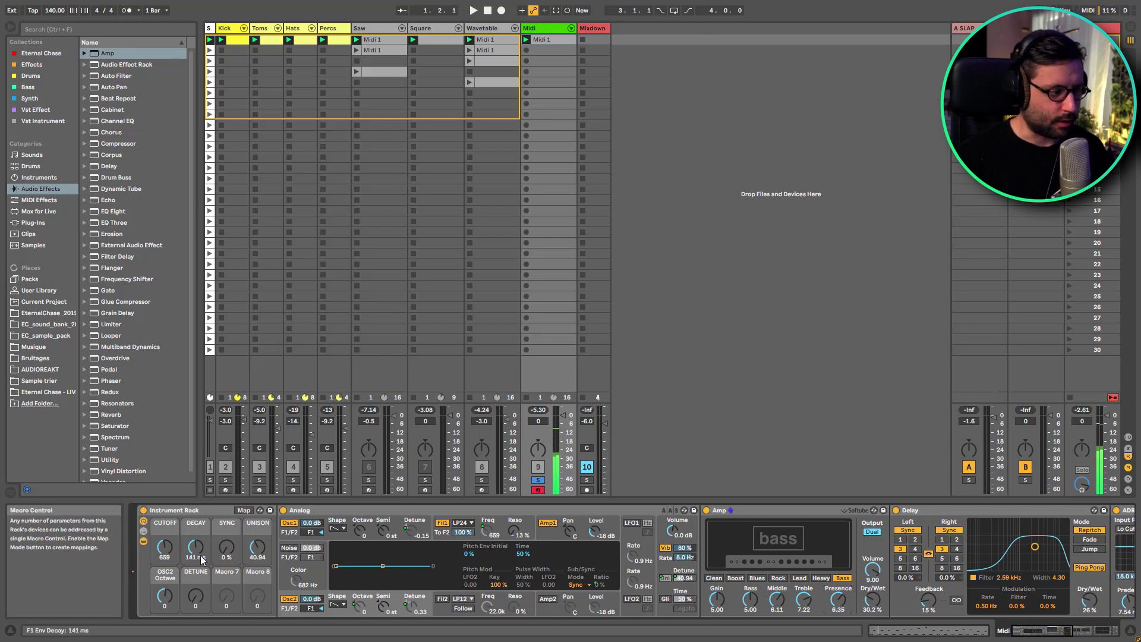
drag(199, 551, 198, 542)
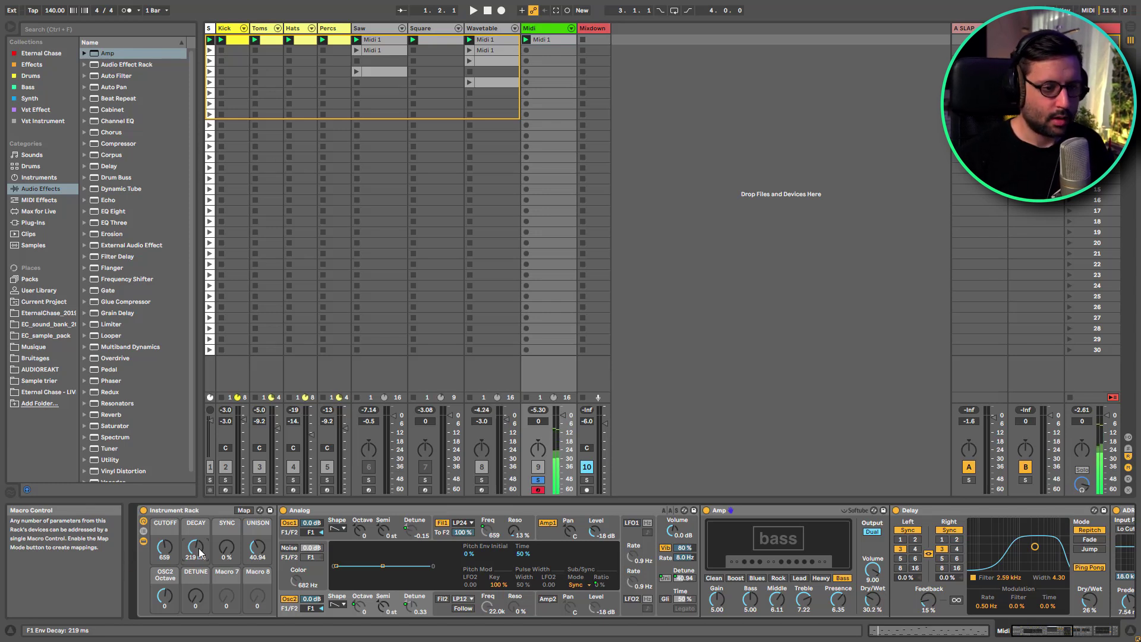
drag(198, 550, 198, 532)
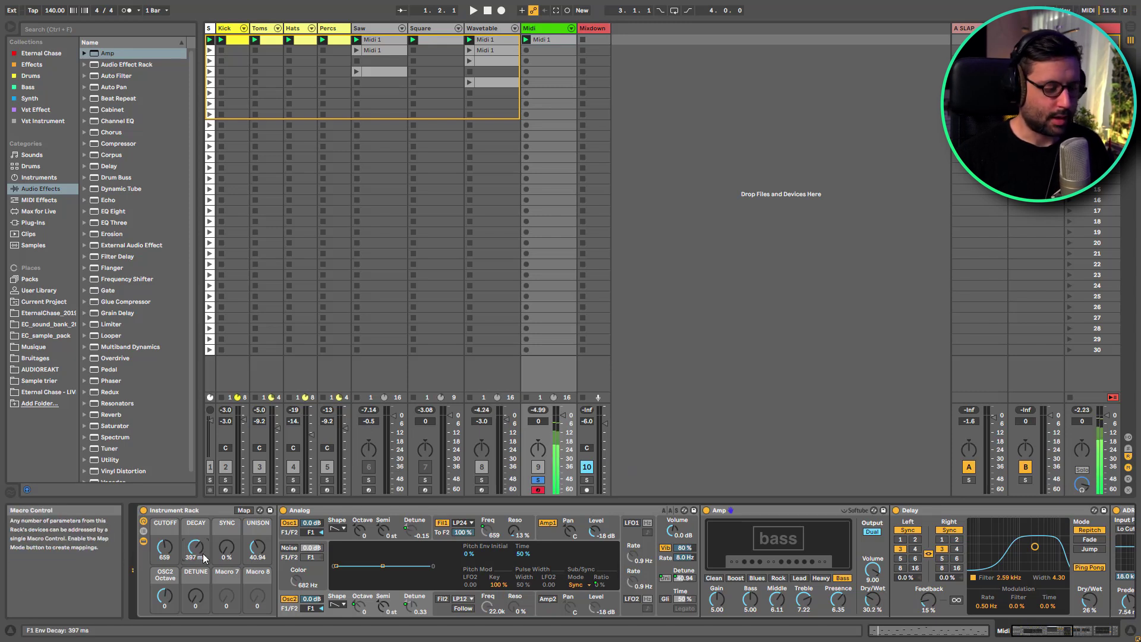
Collapse the Amp device and insert an Overdrive into the chain before the Delay.
double_click(783, 513)
scroll(116, 440, down, 1)
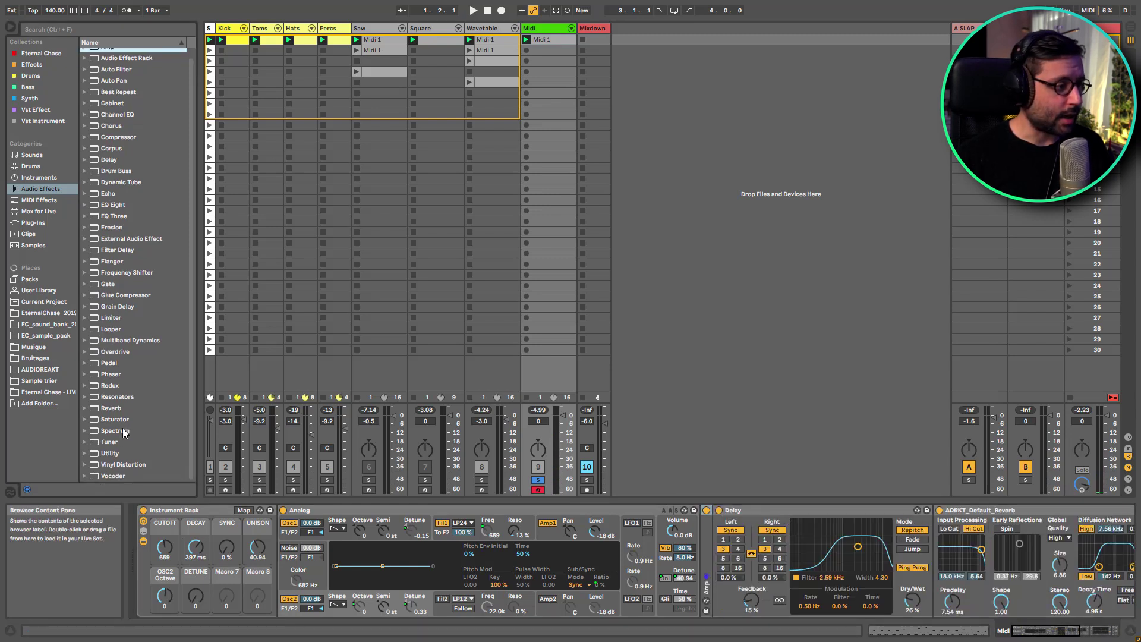
scroll(114, 360, up, 1)
drag(114, 358, 751, 545)
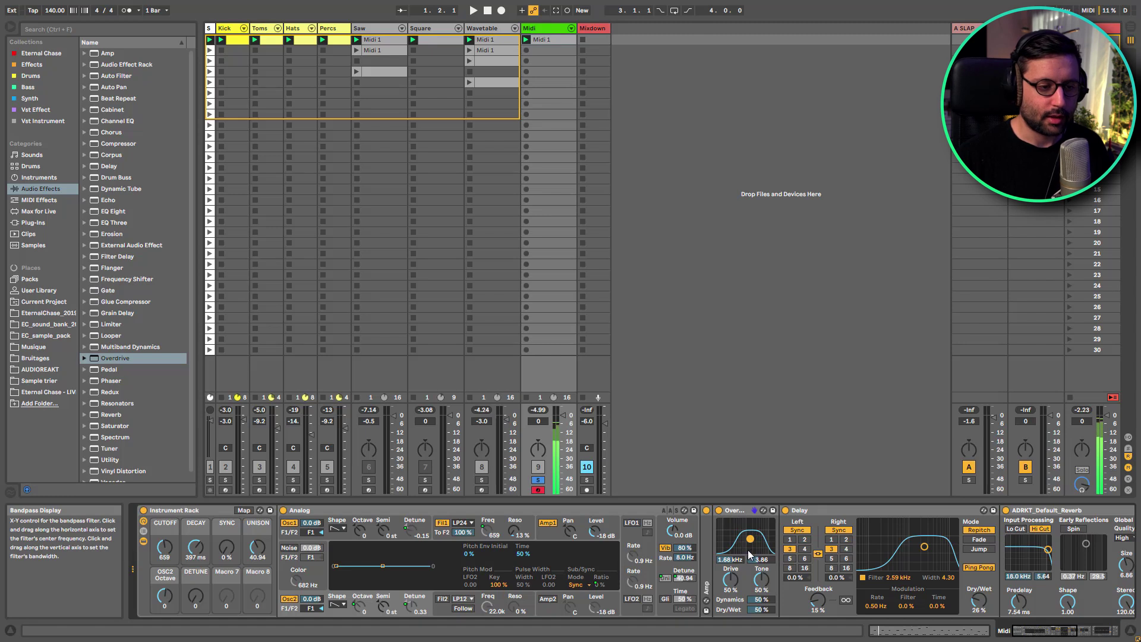
Adjust Overdrive dry/wet, band frequency to 2.91 kHz and drive to 37%, then fold it.
drag(761, 609, 762, 620)
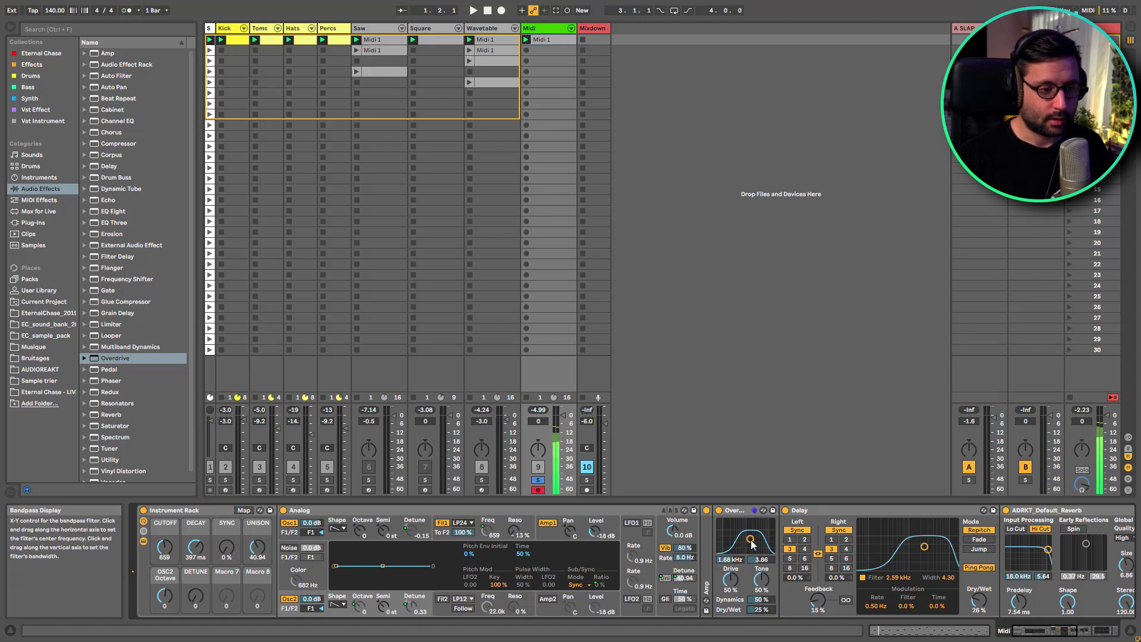
drag(751, 540, 751, 539)
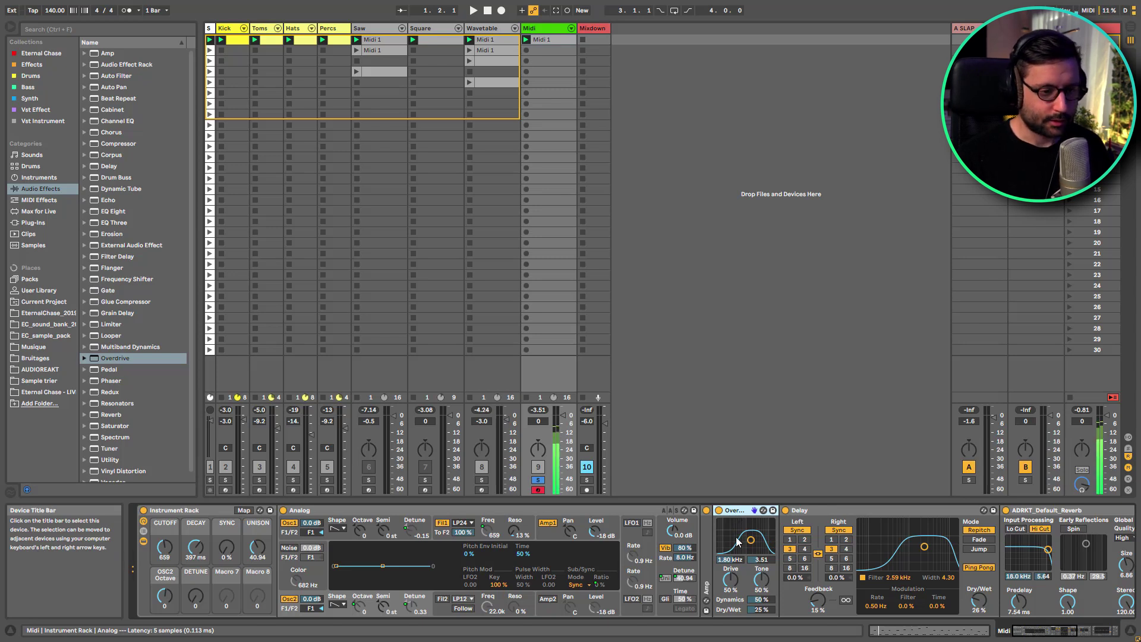
drag(734, 582, 764, 589)
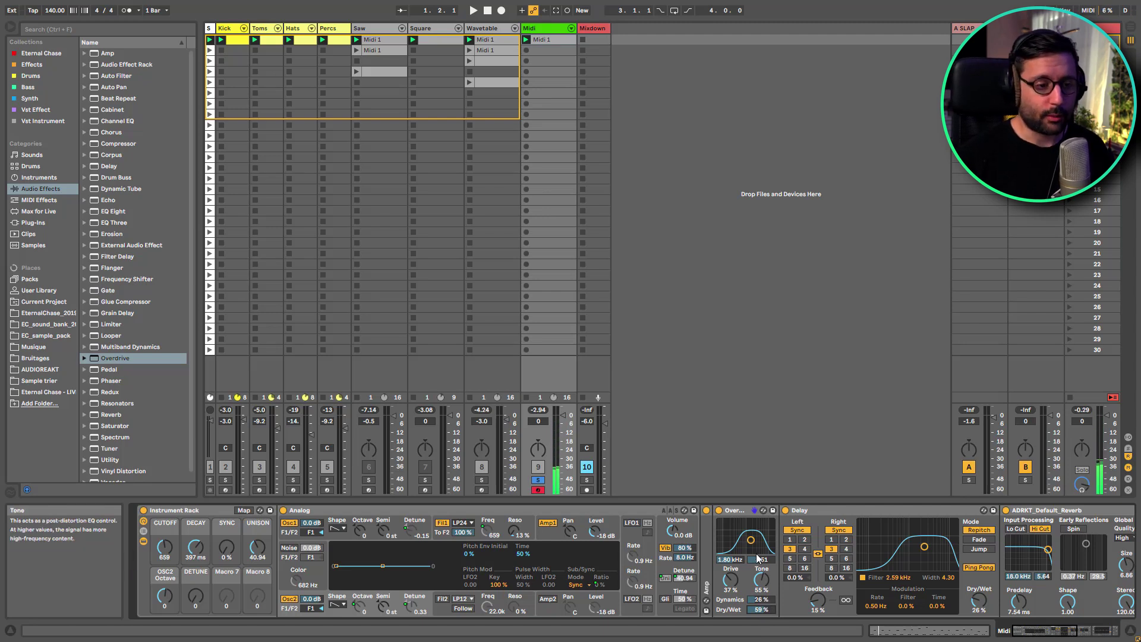
double_click(737, 511)
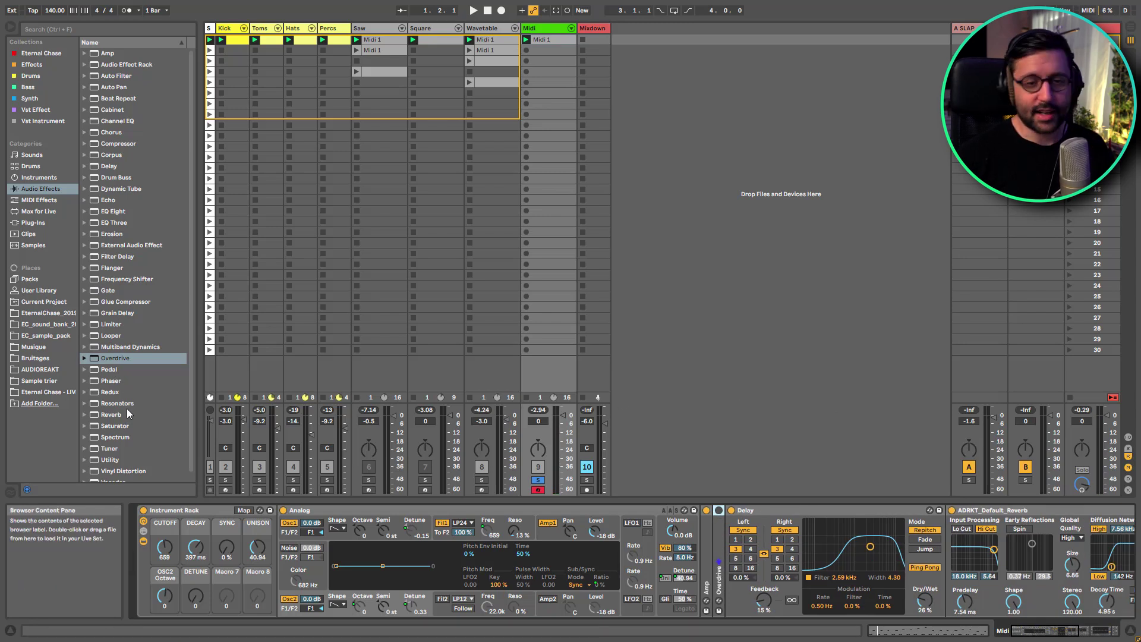
Insert a Phaser after the Overdrive with feedback 0.75 and frequency lowered to 5.86 kHz.
scroll(113, 384, down, 1)
scroll(110, 379, up, 1)
drag(111, 380, 720, 586)
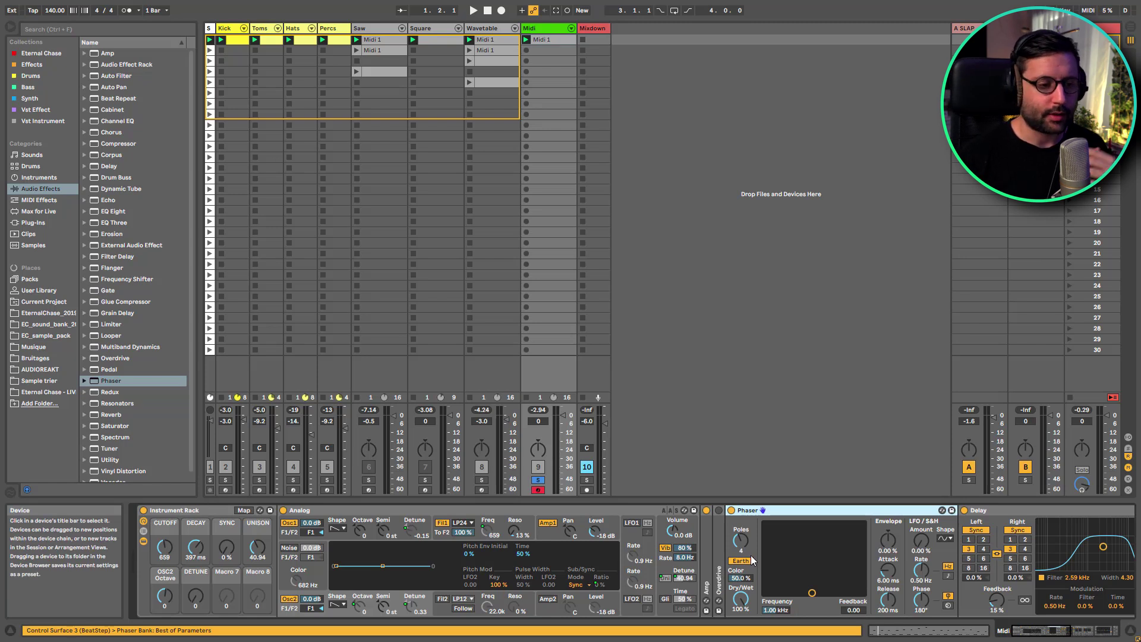
drag(921, 541, 920, 544)
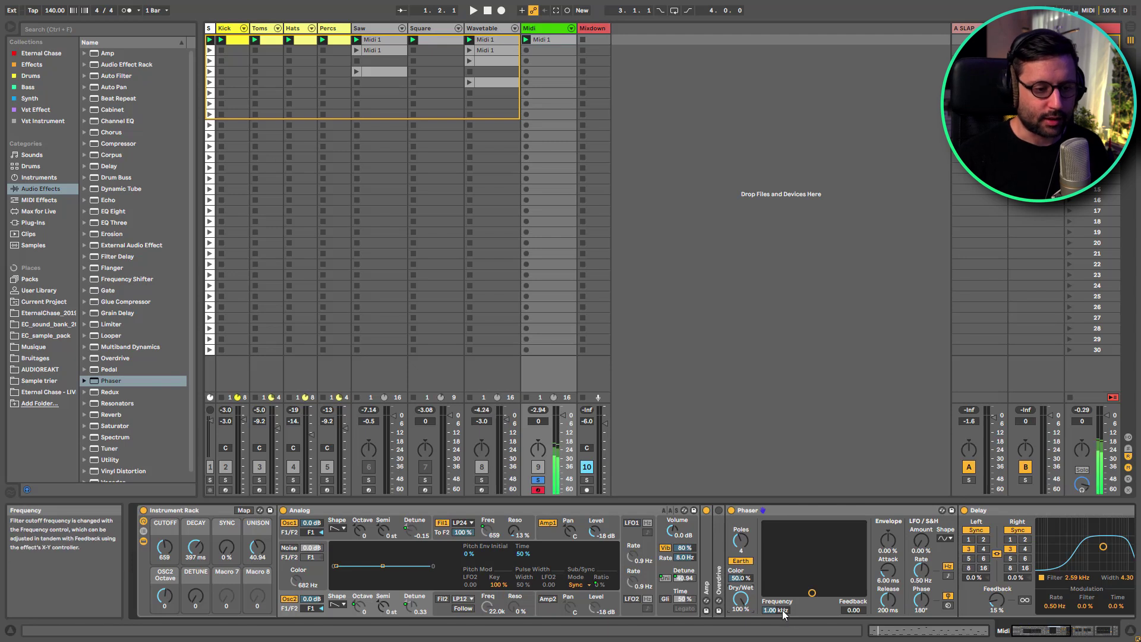
drag(853, 610, 853, 588)
mouse_move(787, 608)
mouse_down()
mouse_move(787, 622)
mouse_move(787, 597)
mouse_up()
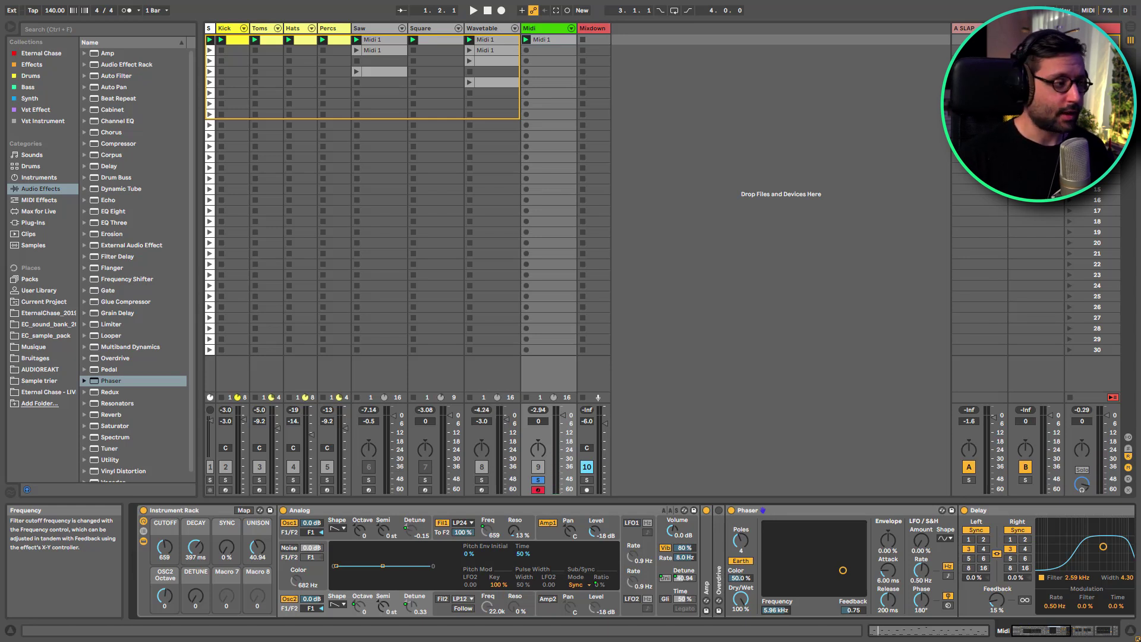
Load EQ Eight's Formant preset Singing E onto the lead, then delete it.
click(87, 211)
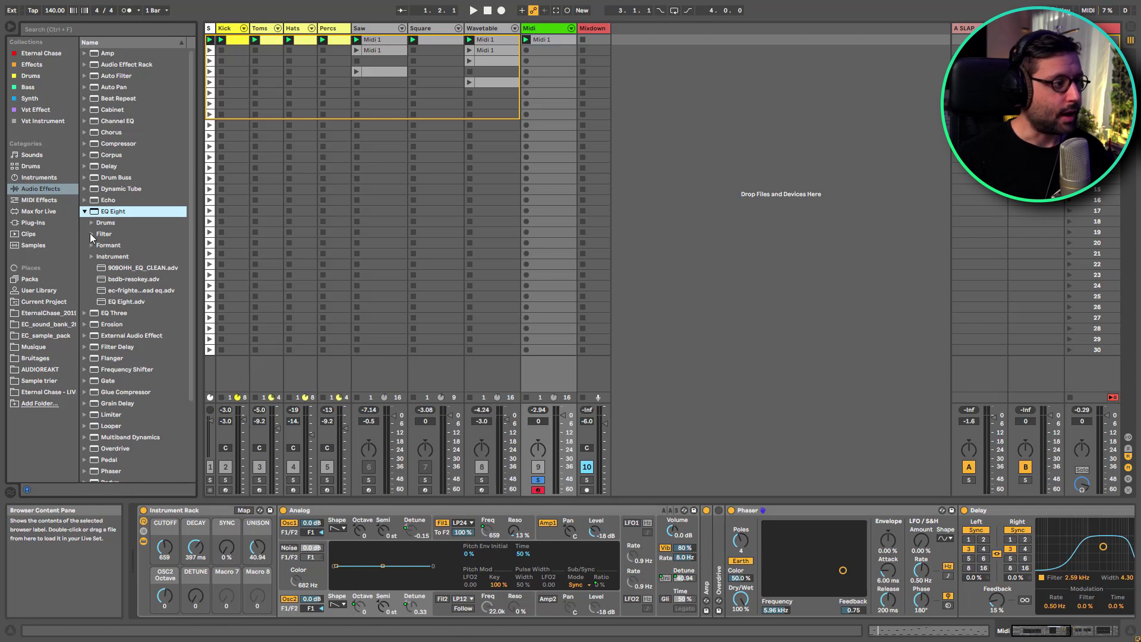
click(92, 245)
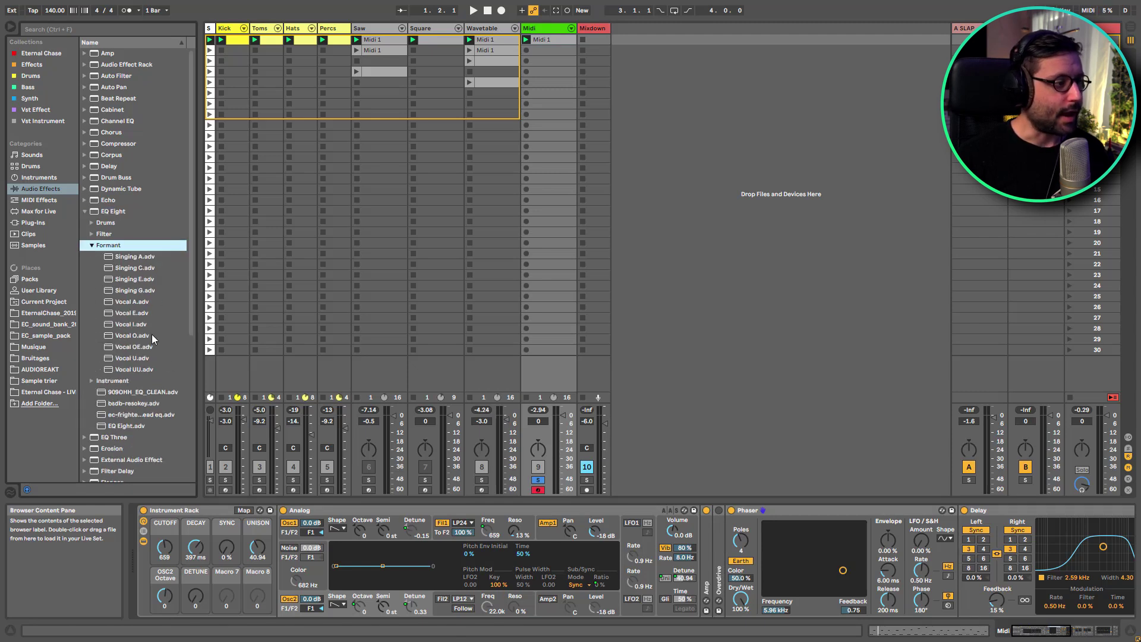
double_click(141, 280)
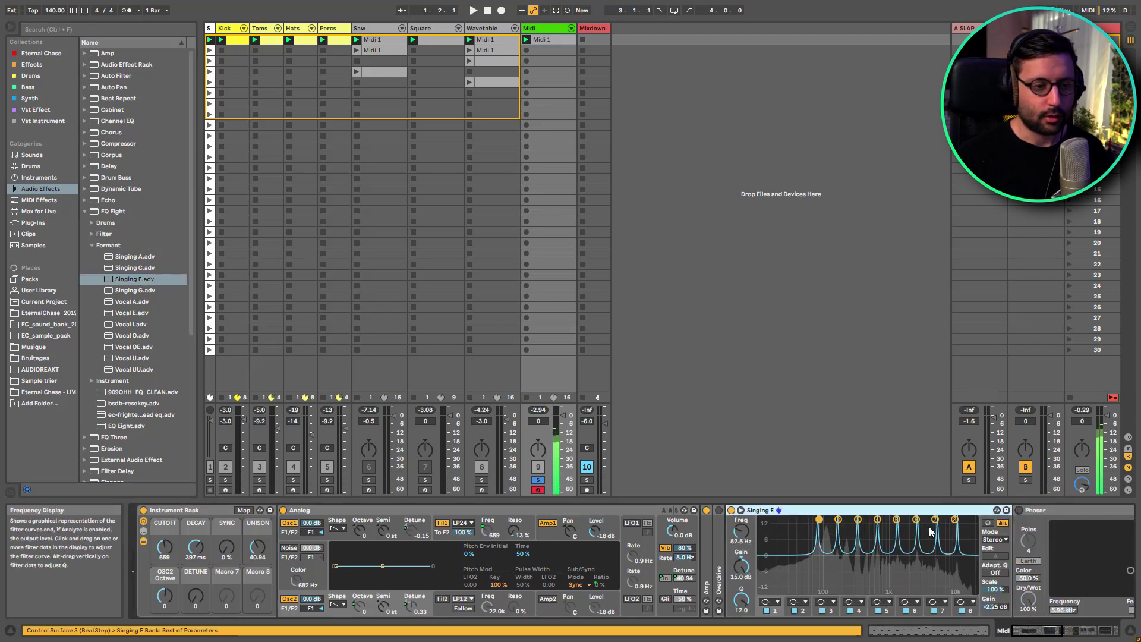
click(775, 511)
key(Delete)
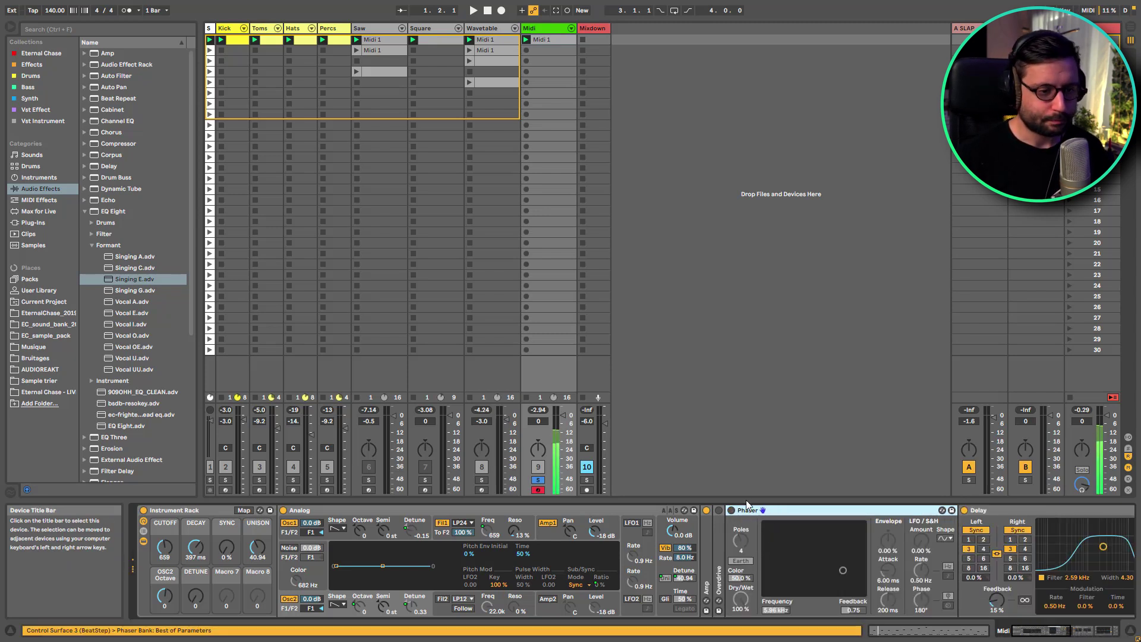
Re-enable the Phaser at 50 % Dry/Wet and lower its frequency to about 90.9 Hz.
click(732, 511)
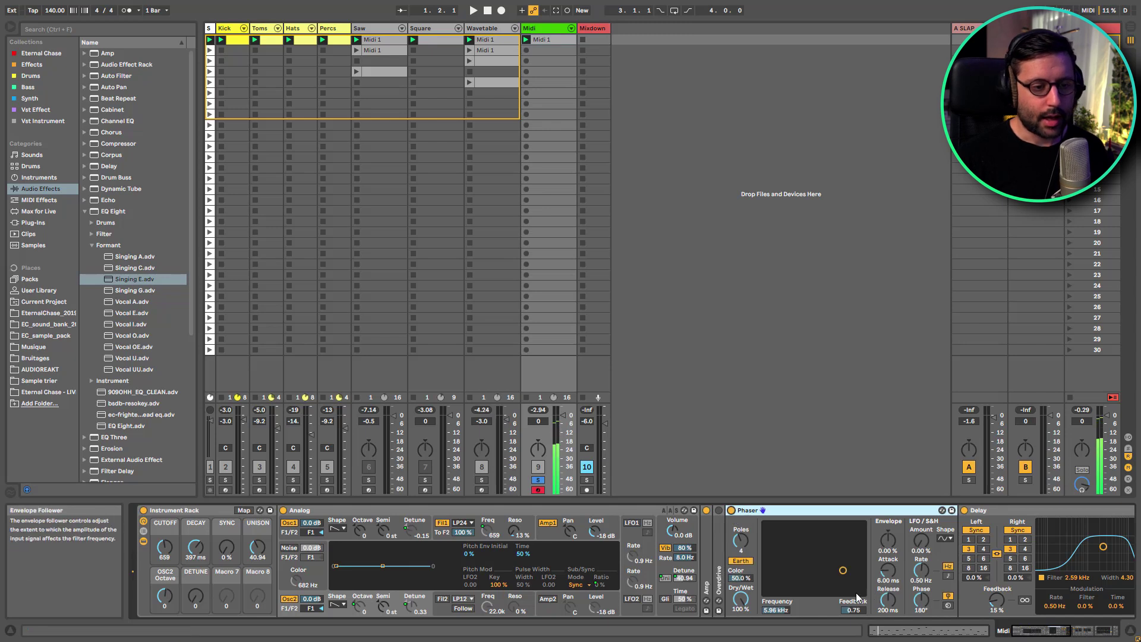
drag(843, 570, 786, 570)
click(736, 602)
text(50)
key(Return)
drag(768, 612, 769, 624)
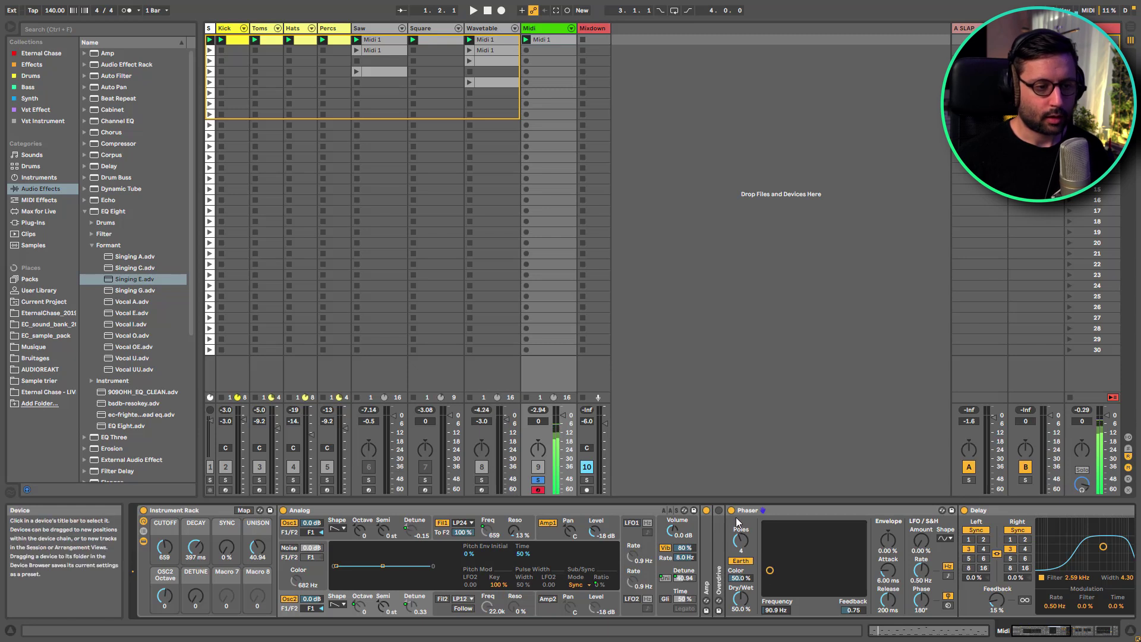
click(732, 510)
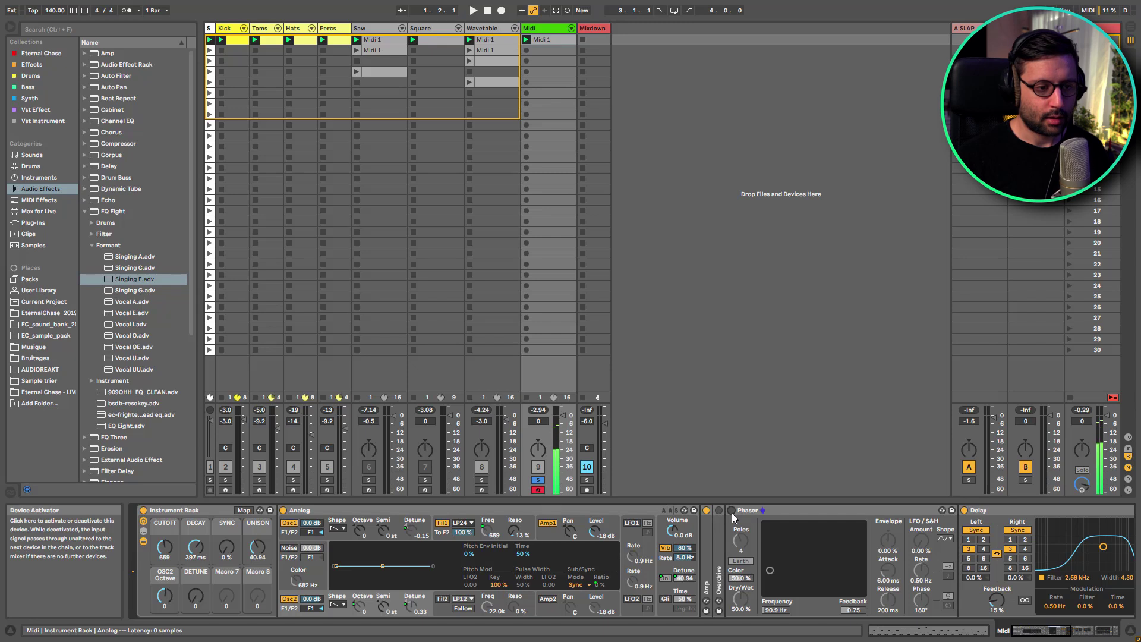
click(731, 510)
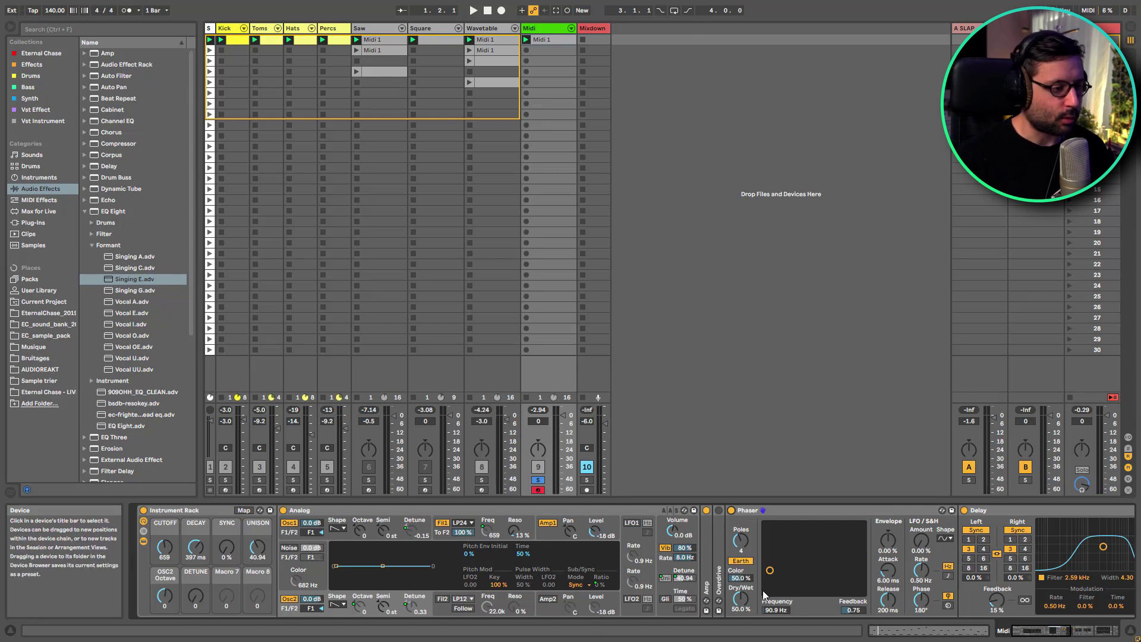
Map the Phaser's frequency and on/off switch to Macro 7, then test the macro sweep.
right_click(770, 611)
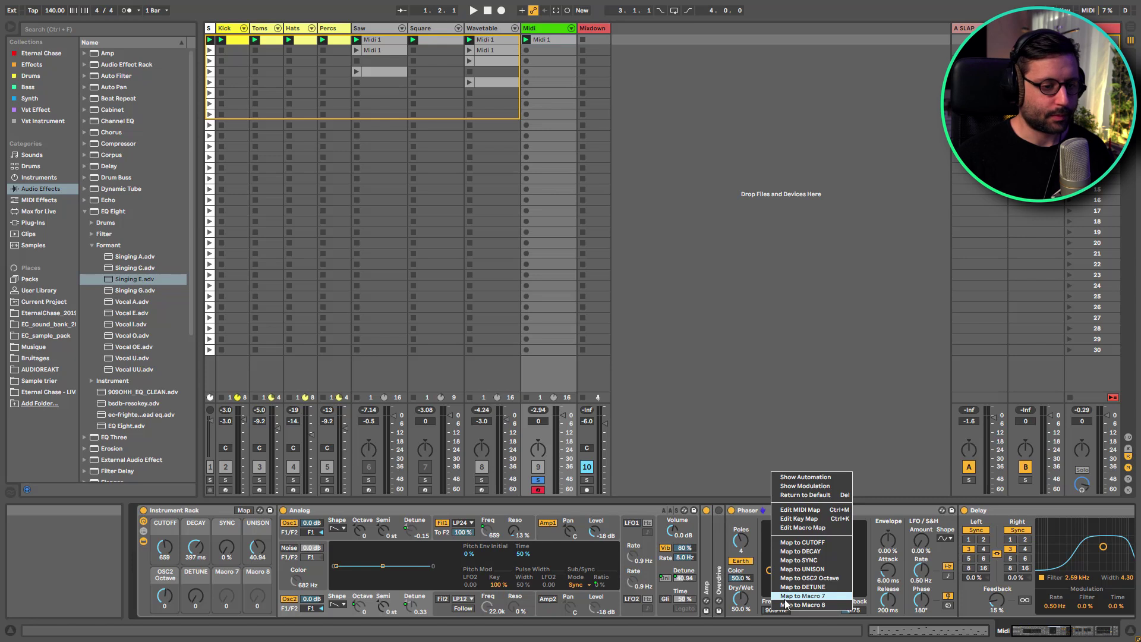
click(786, 597)
right_click(733, 512)
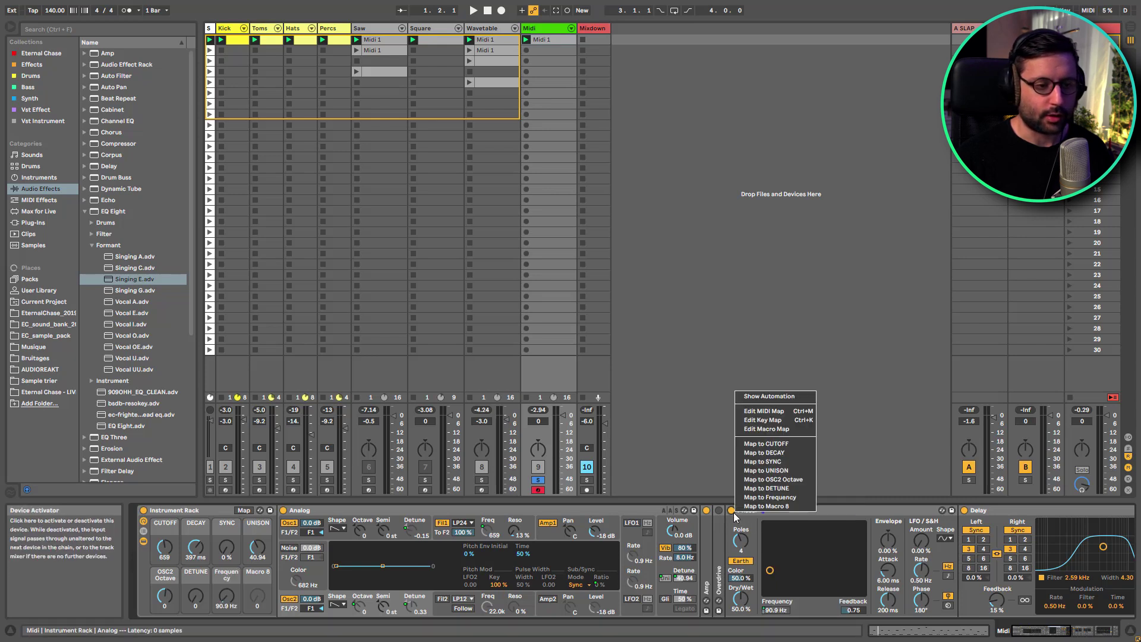
click(769, 497)
click(243, 510)
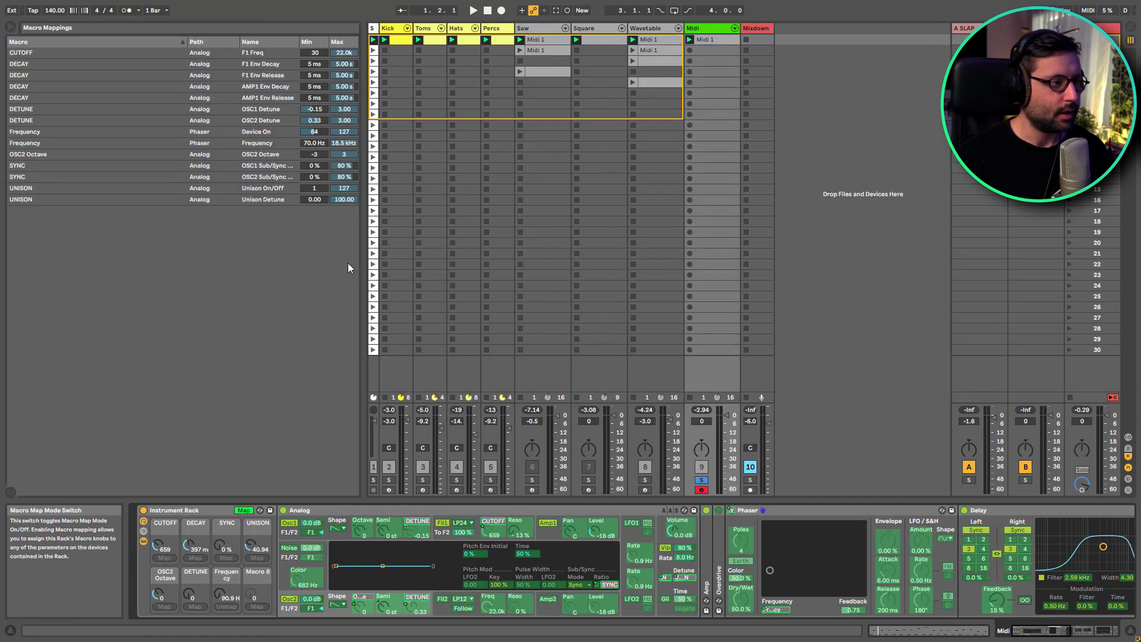
click(316, 134)
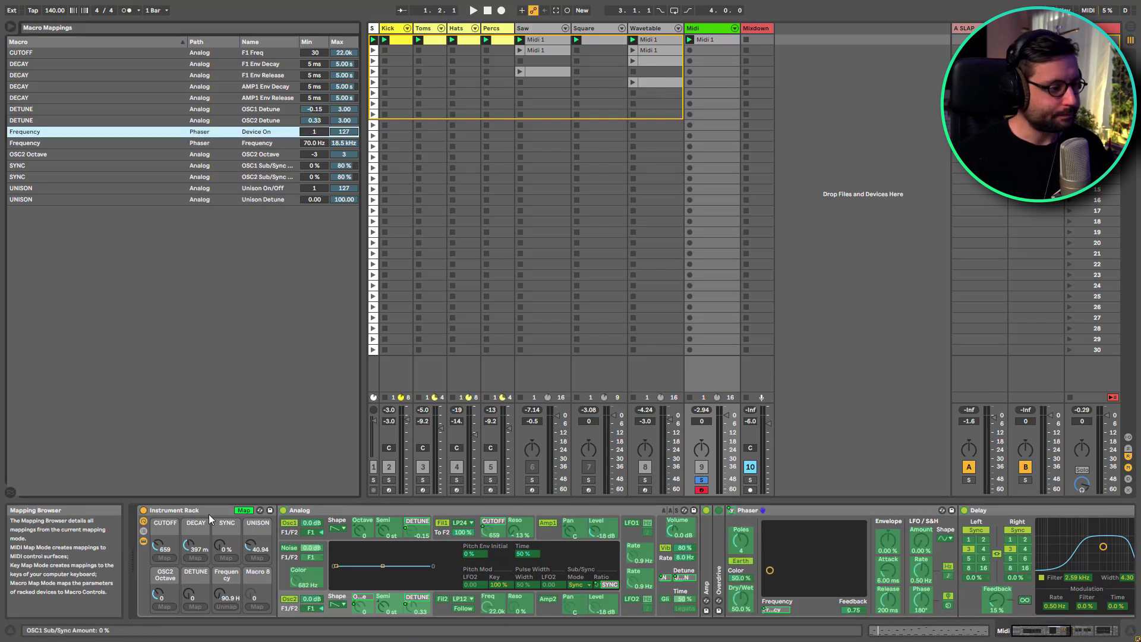
click(246, 511)
drag(236, 597, 229, 573)
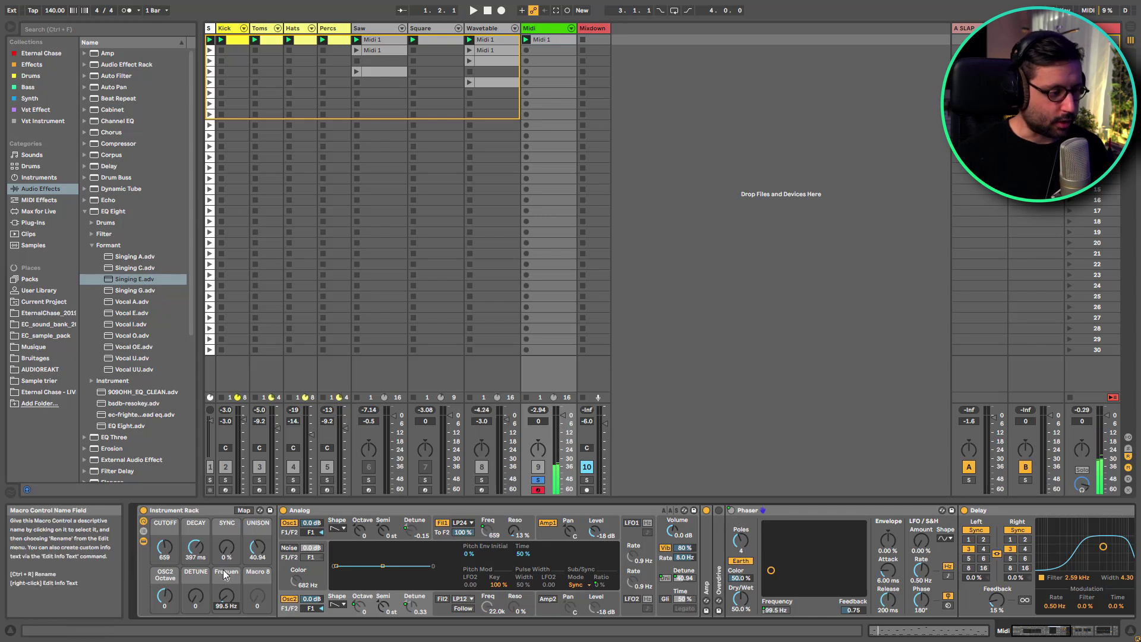
Rename Macro 7 to PHASER.
click(223, 575)
key(ctrl+r)
text(FHASER)
key(Return)
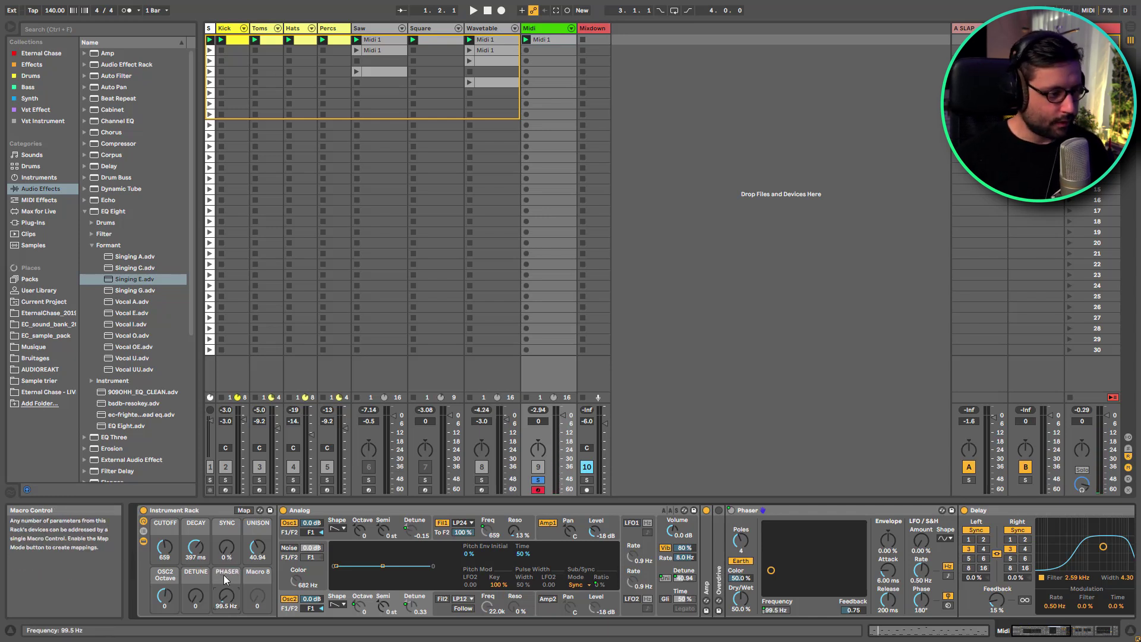
Fold the Phaser and map the Delay's Dry/Wet to Macro 8, named DELAY.
double_click(840, 511)
right_click(937, 595)
click(957, 590)
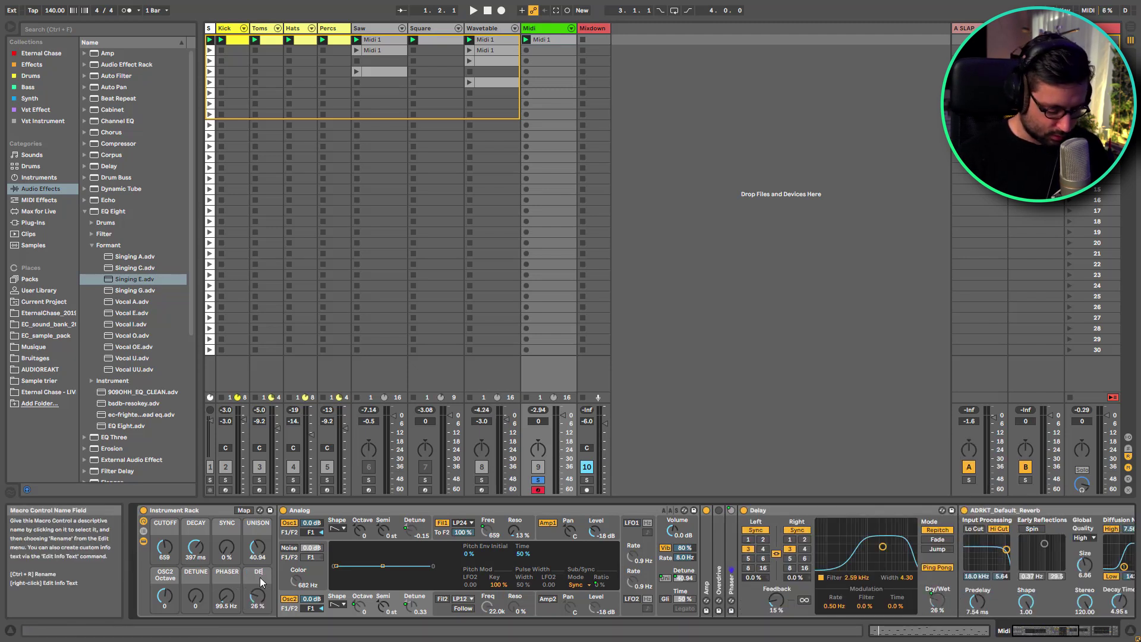
key(Return)
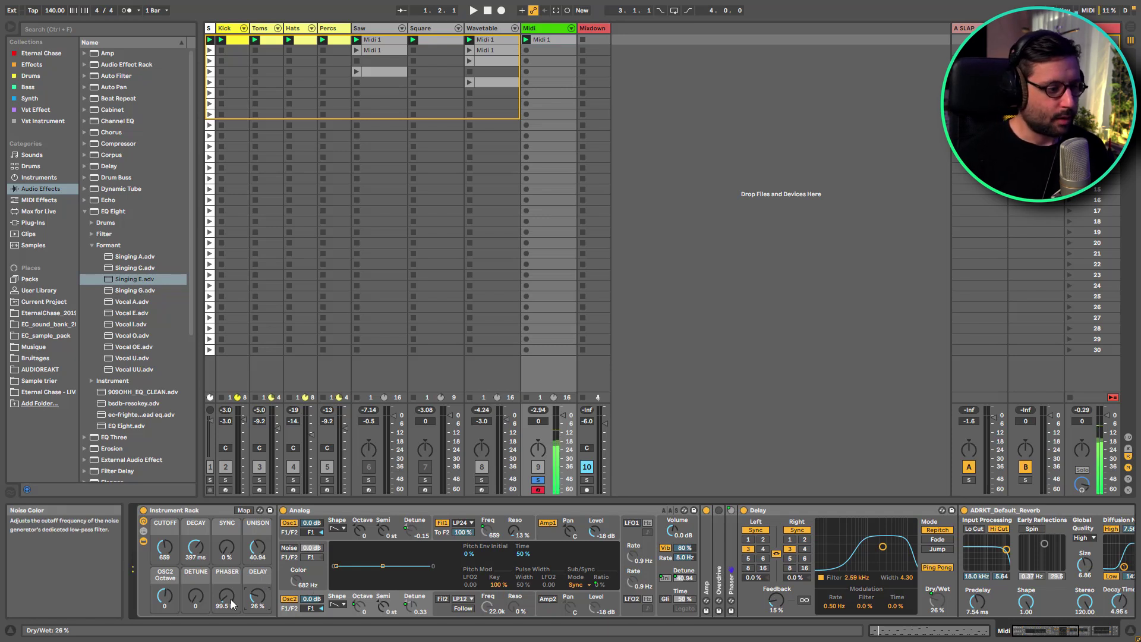
Set the DELAY macro fully dry, DECAY to 758 ms and CUTOFF to 1.2k.
drag(252, 605, 252, 630)
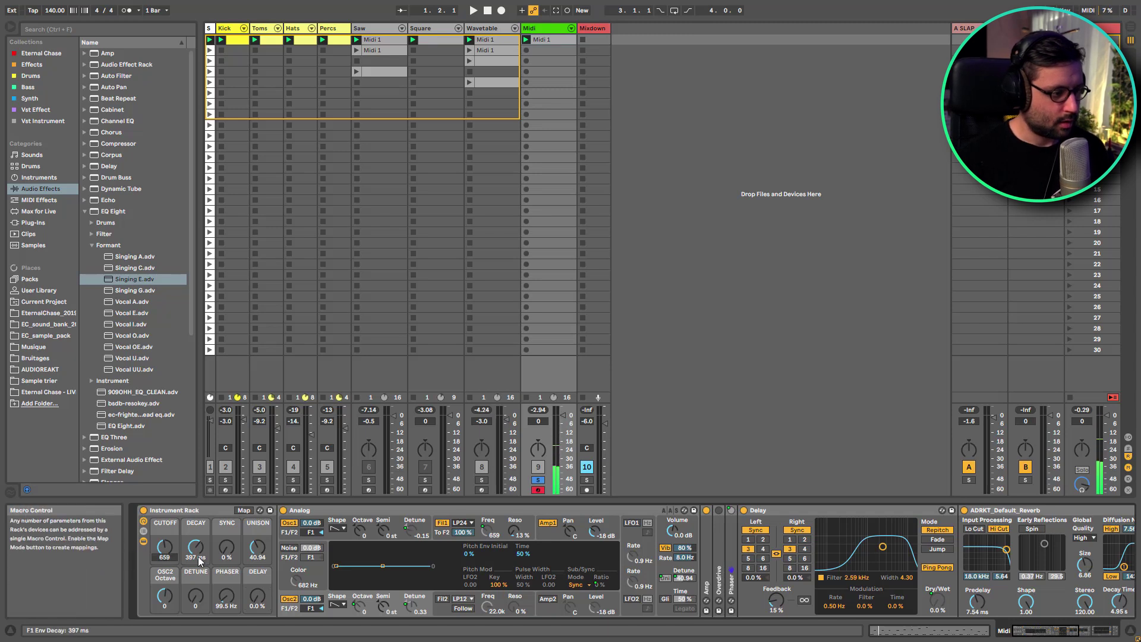
drag(196, 548, 196, 512)
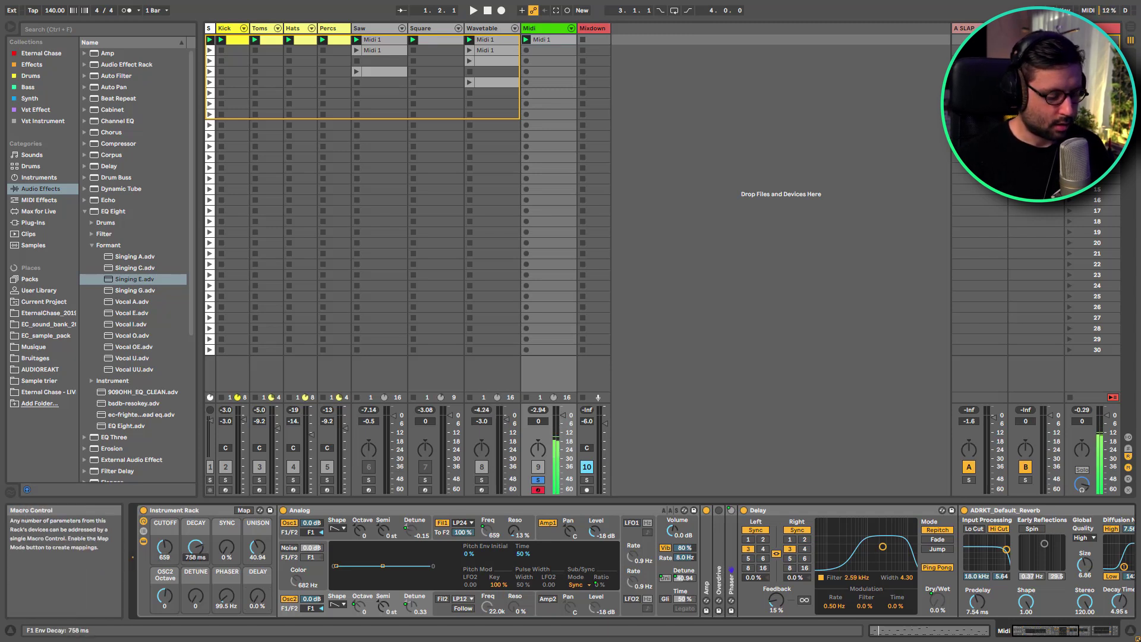
drag(158, 551, 157, 535)
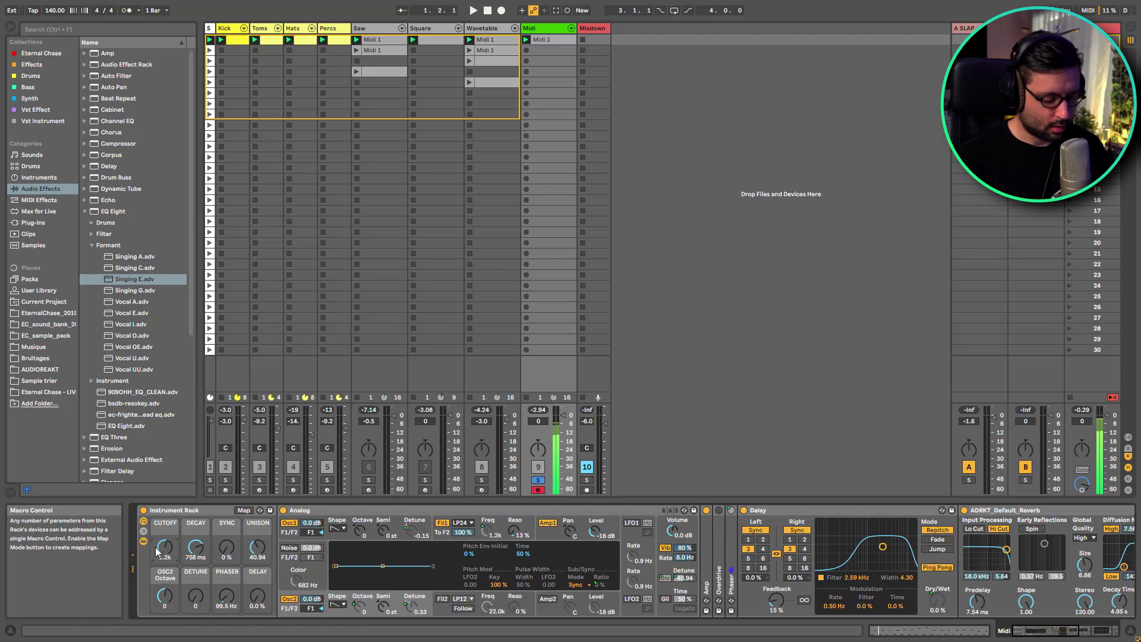
Collapse the Delay device and drop the CUTOFF macro to 507.
double_click(820, 509)
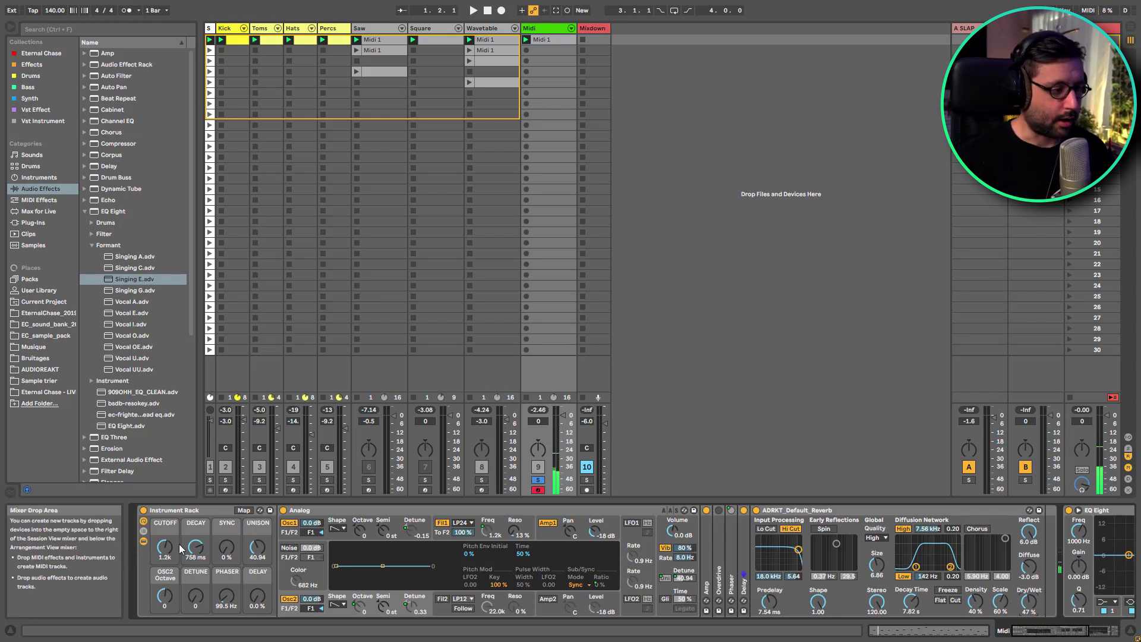
drag(165, 557, 167, 559)
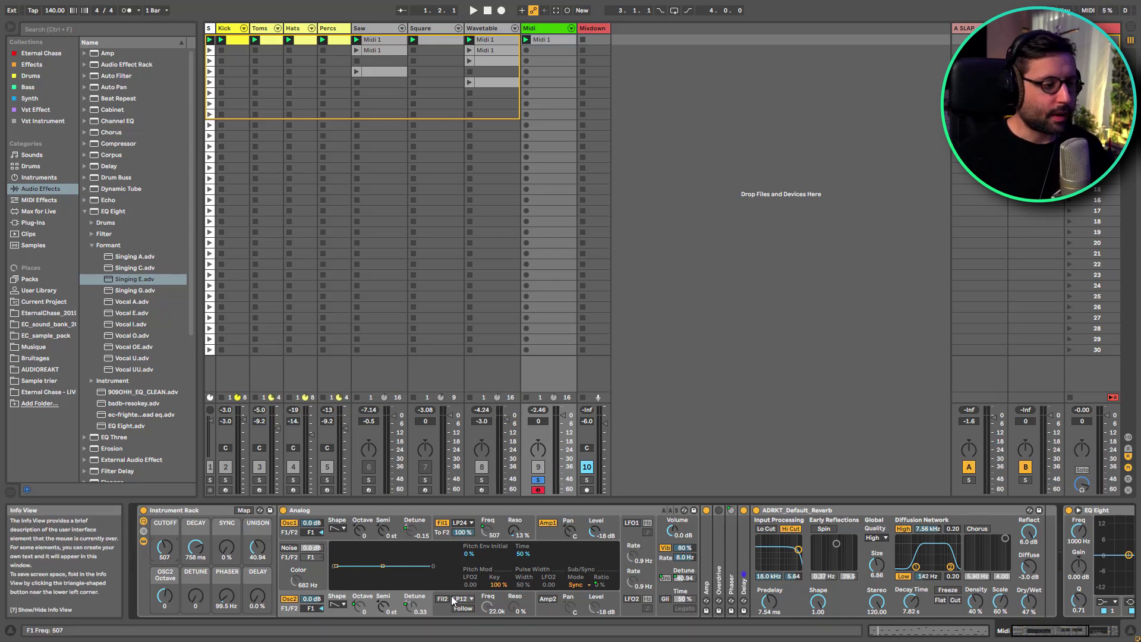
Select the Analog synth, unsolo the Midi track and switch off the Wavetable track.
click(360, 513)
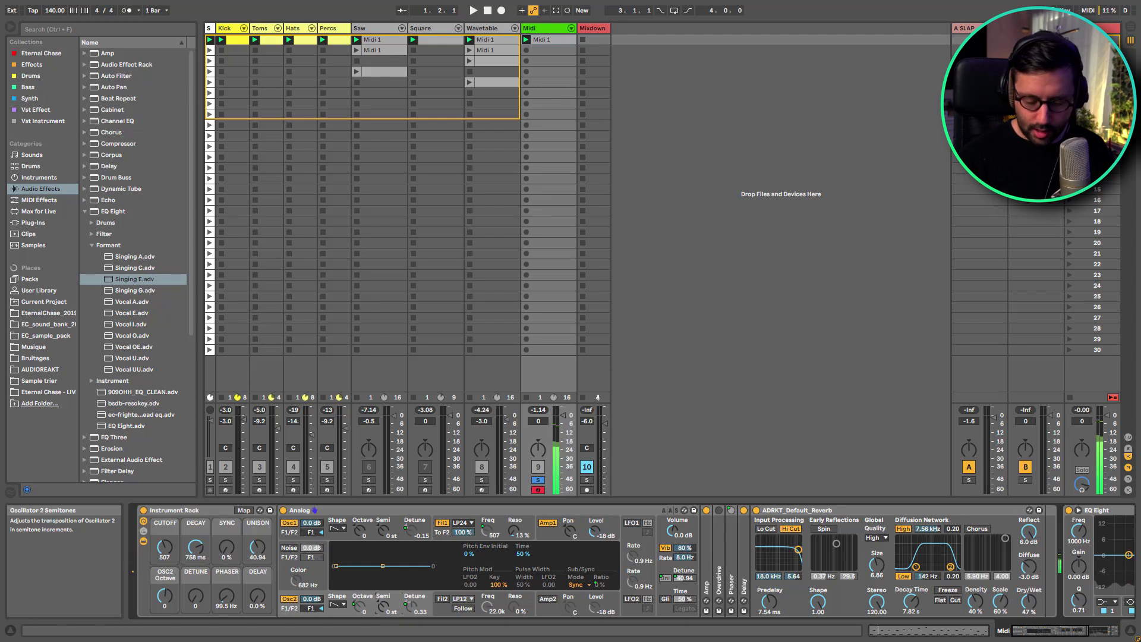
drag(383, 609, 383, 609)
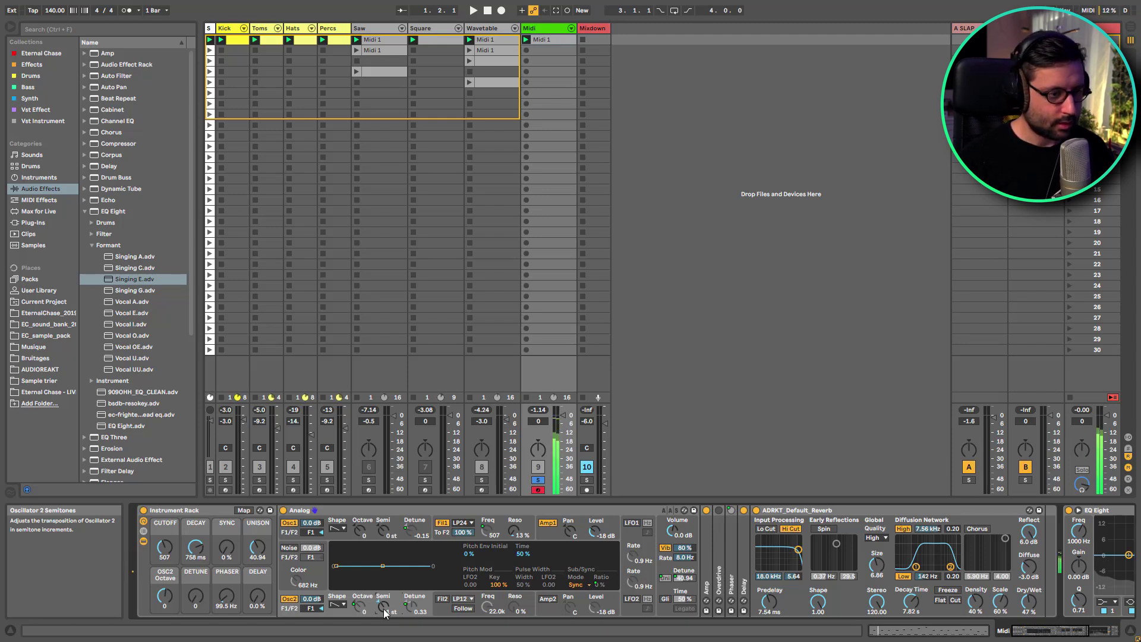
click(538, 480)
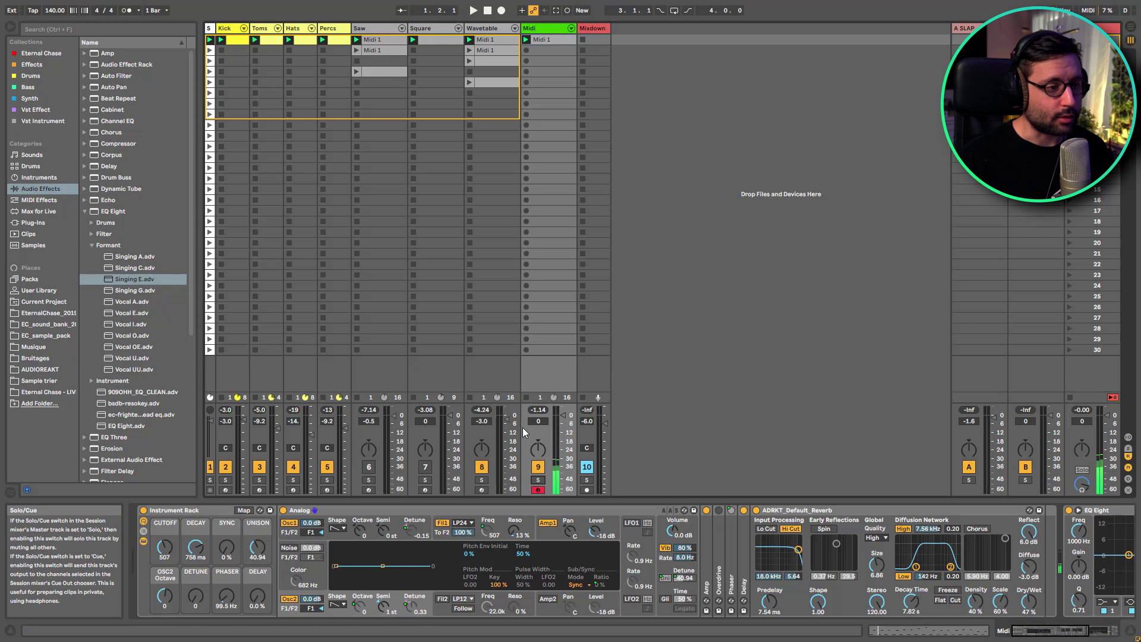
click(482, 467)
Play and stop the lead, then raise Oscillator 2's Semi to 5 st.
key(space)
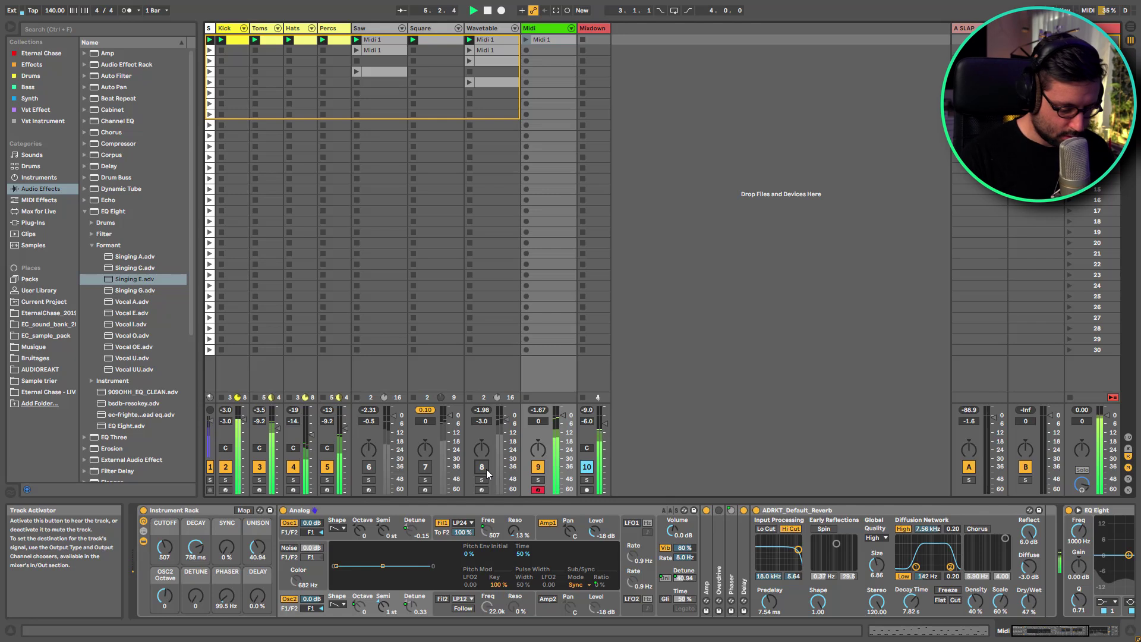
key(space)
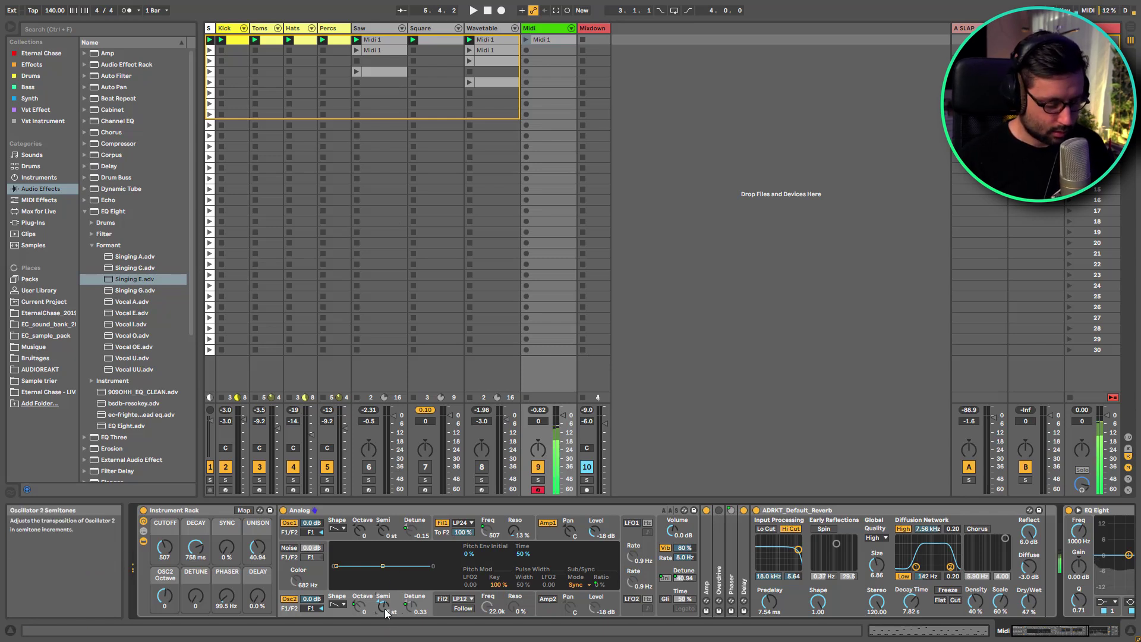
drag(384, 609, 384, 594)
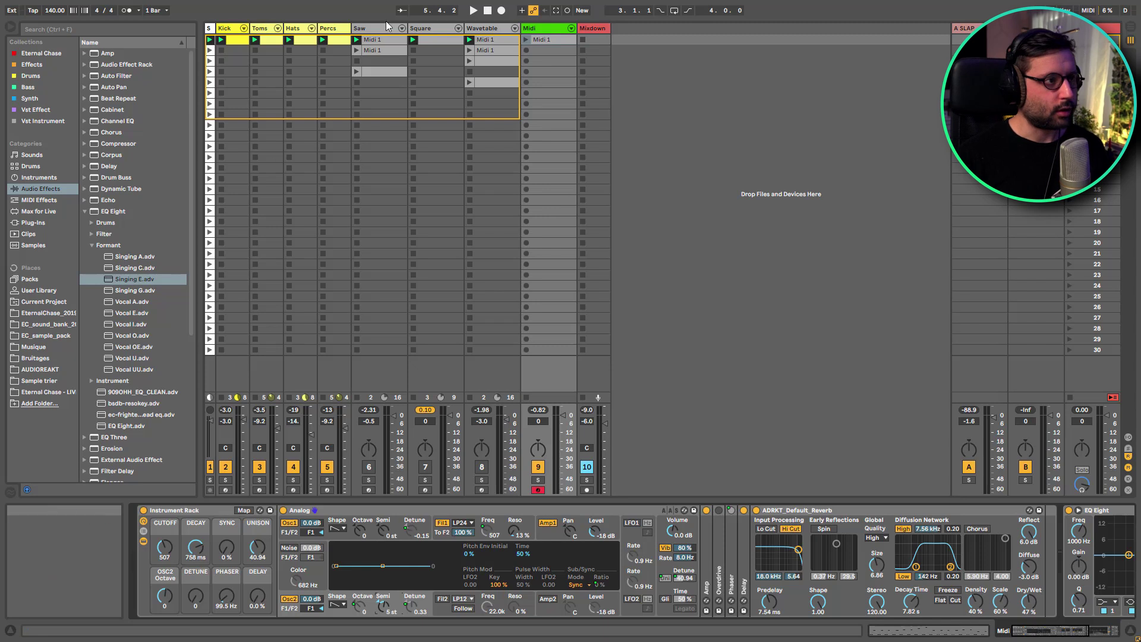
Set Oscillator 1's shape to a square wave.
click(339, 528)
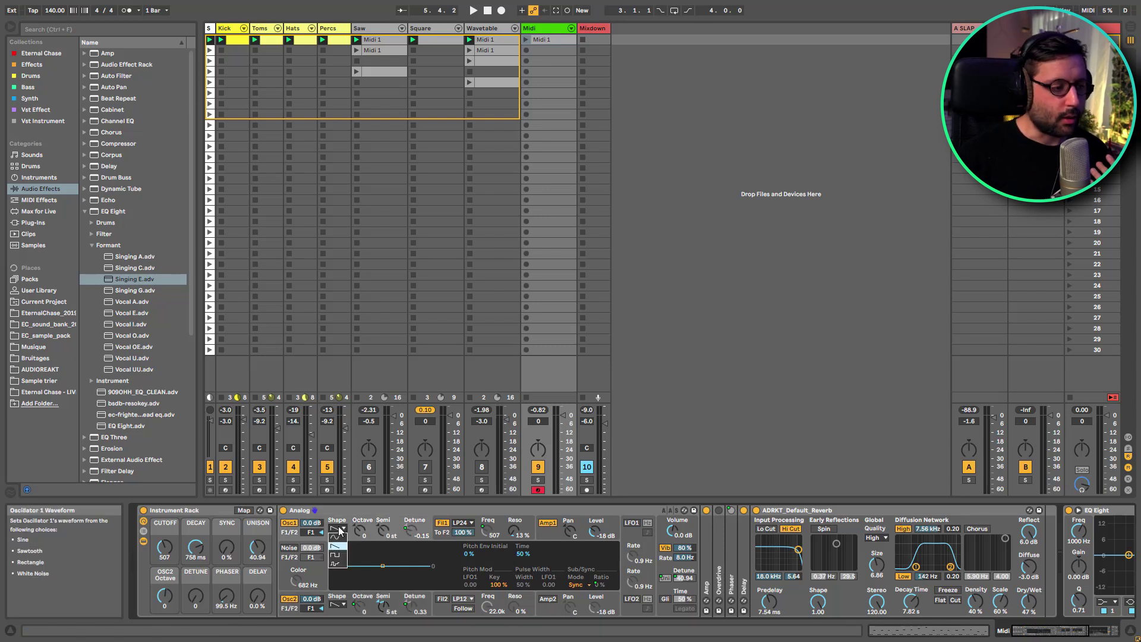
click(335, 557)
click(336, 603)
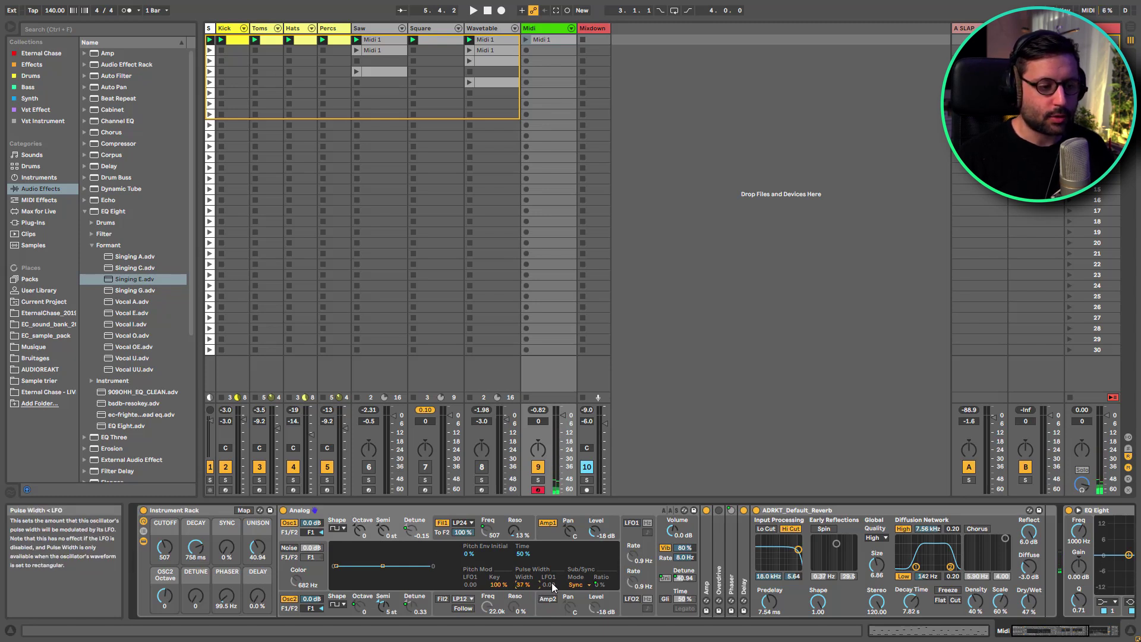
Switch on LFO1 and raise its rate to about 7 Hz.
click(347, 611)
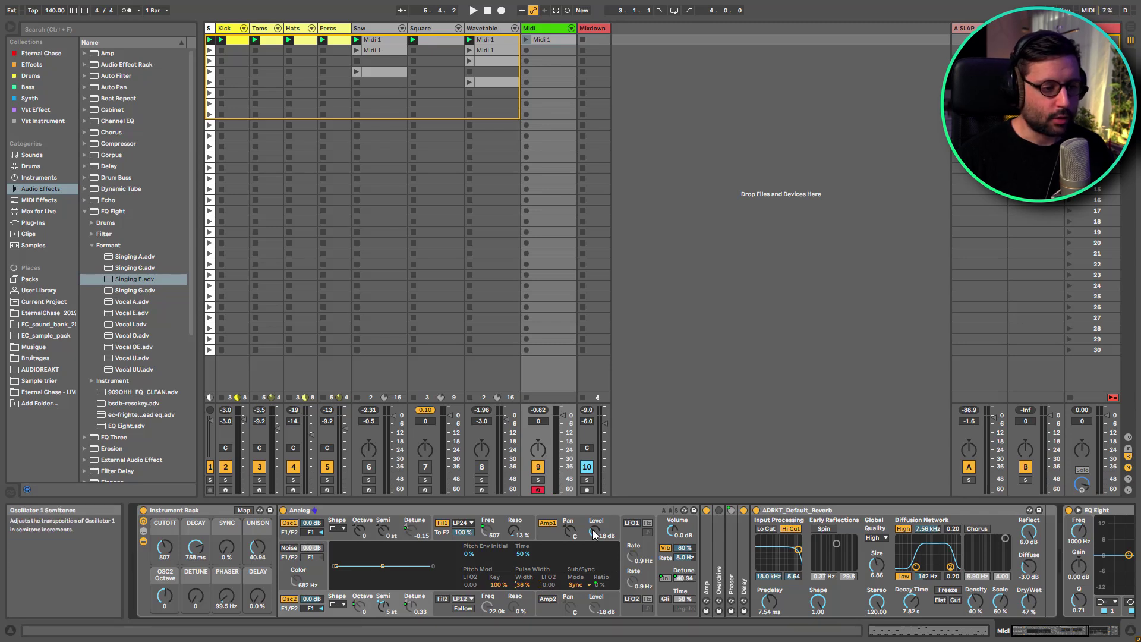
click(490, 561)
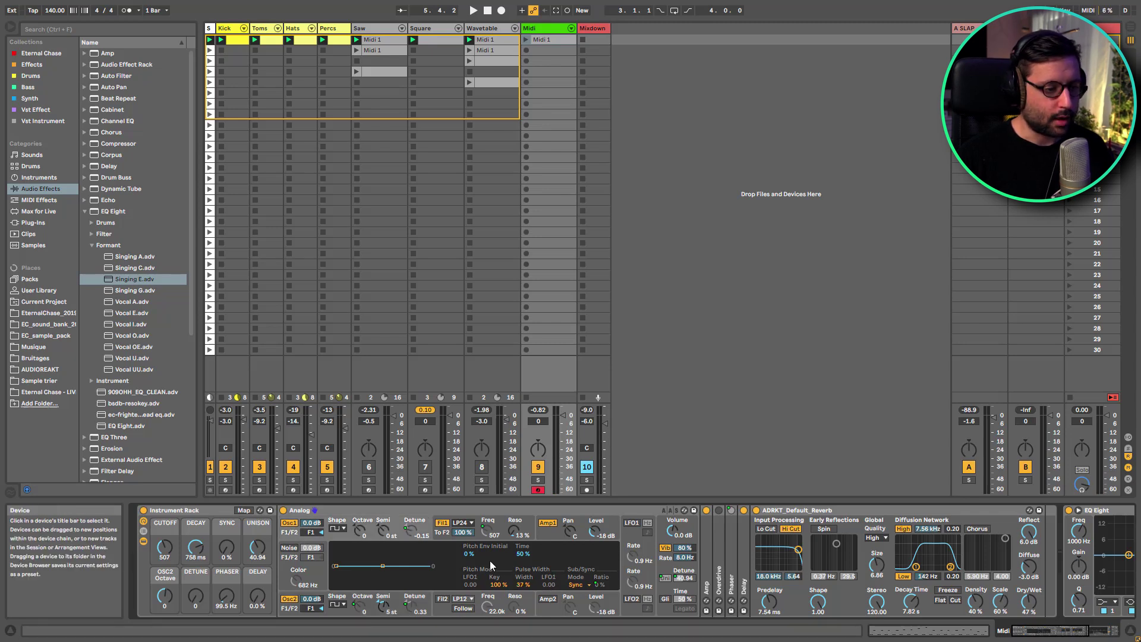
click(632, 523)
drag(631, 556, 632, 523)
Turn off Oscillator 2 and set LFO1's pulse-width amount to full at about 3.9 Hz.
click(344, 535)
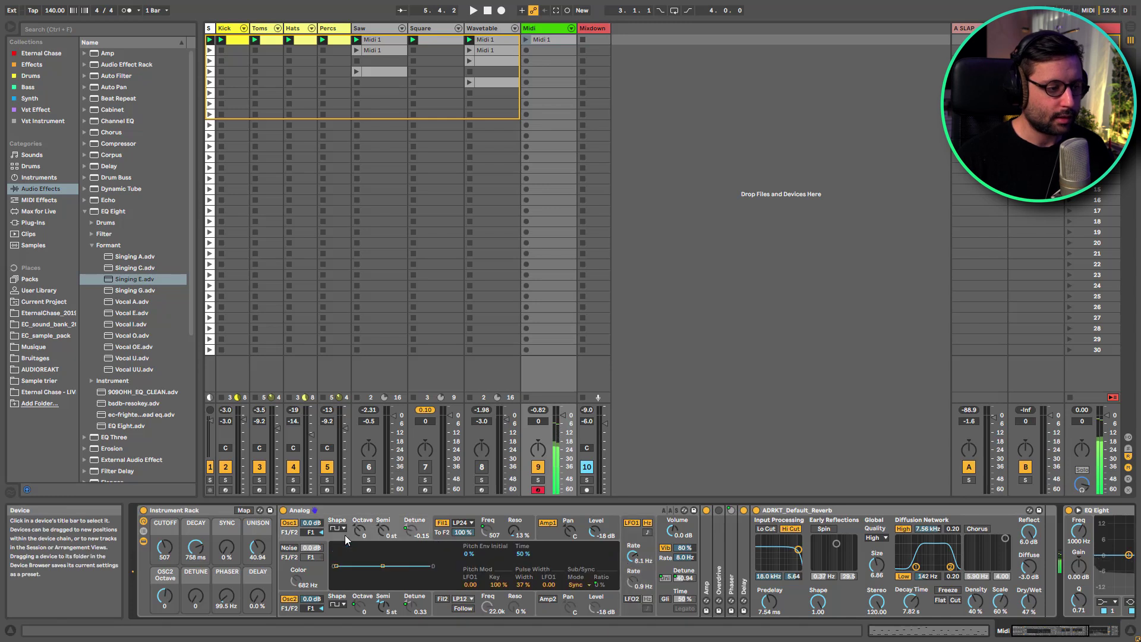
click(290, 598)
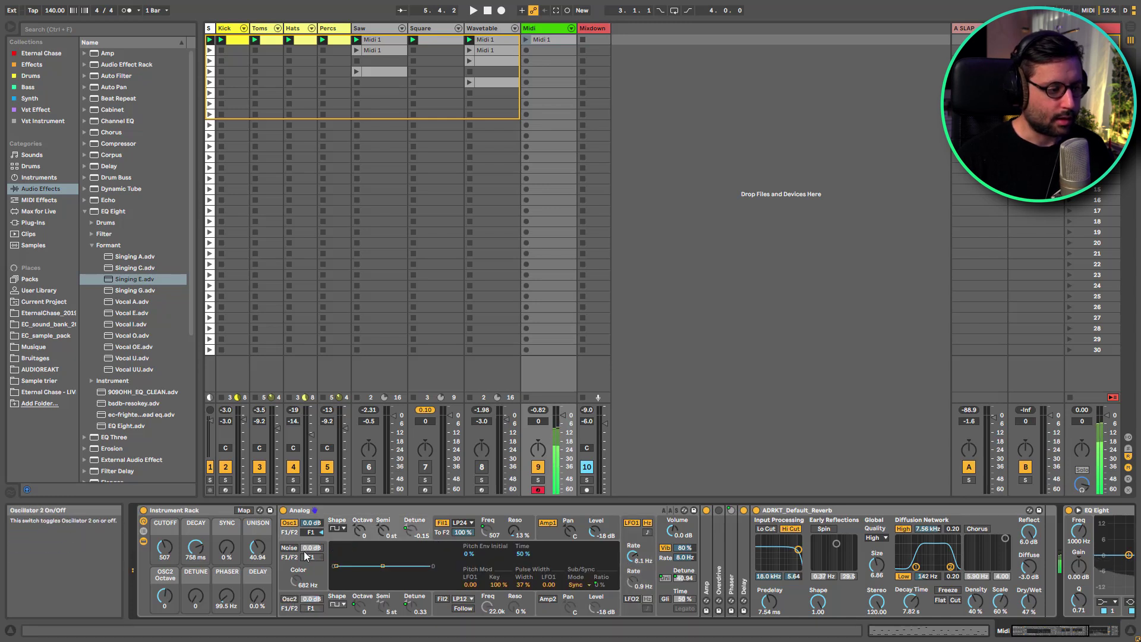
drag(548, 584, 548, 572)
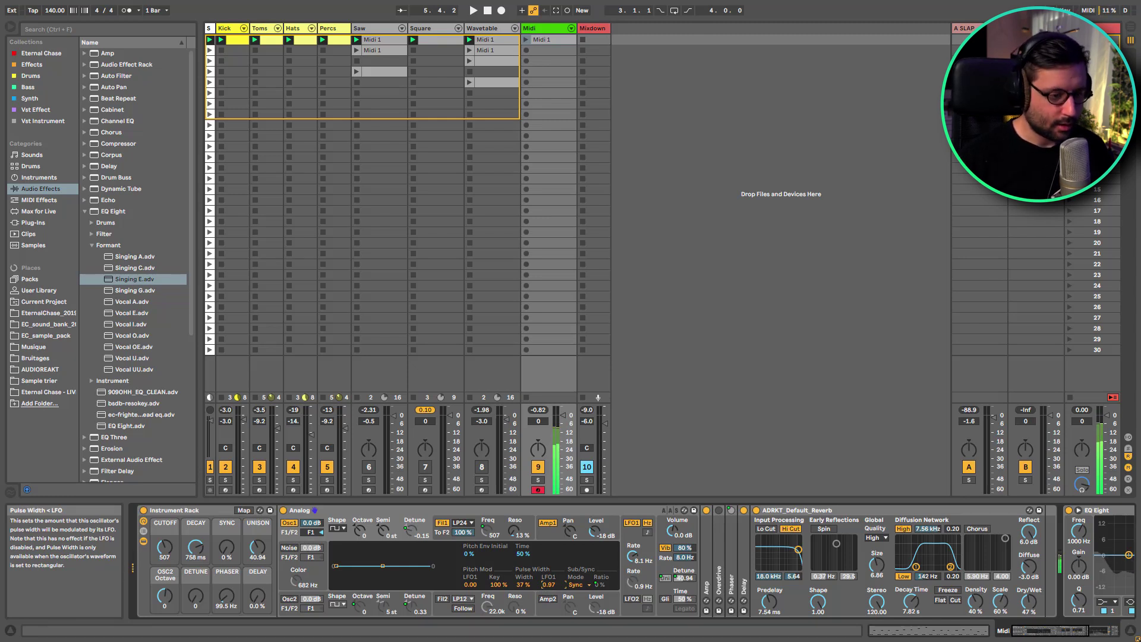
drag(633, 556, 632, 563)
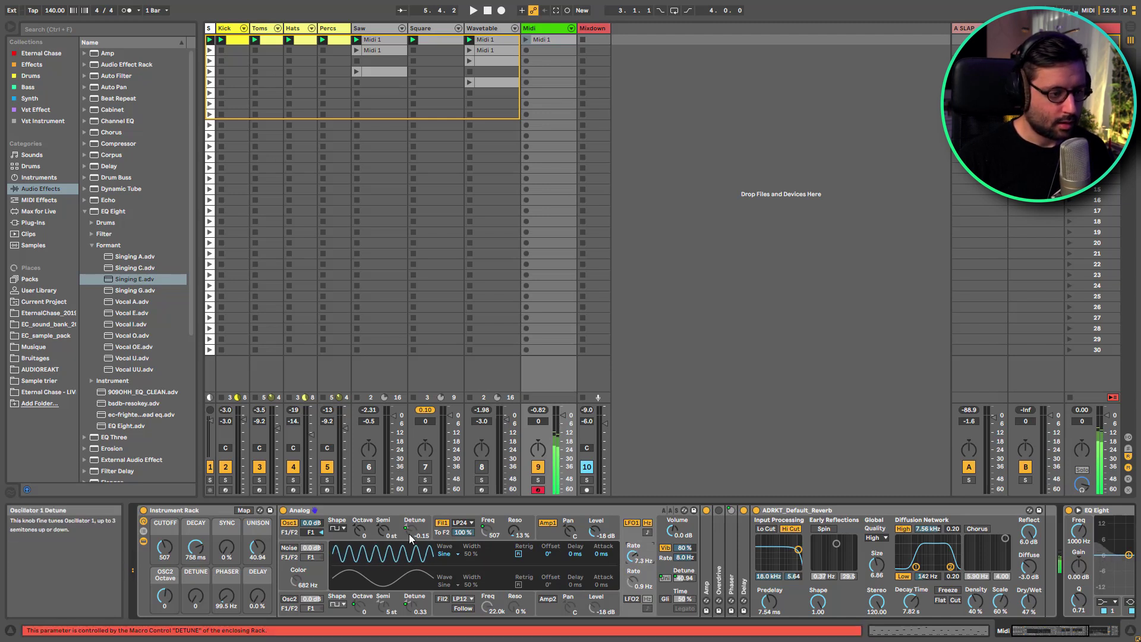
click(330, 538)
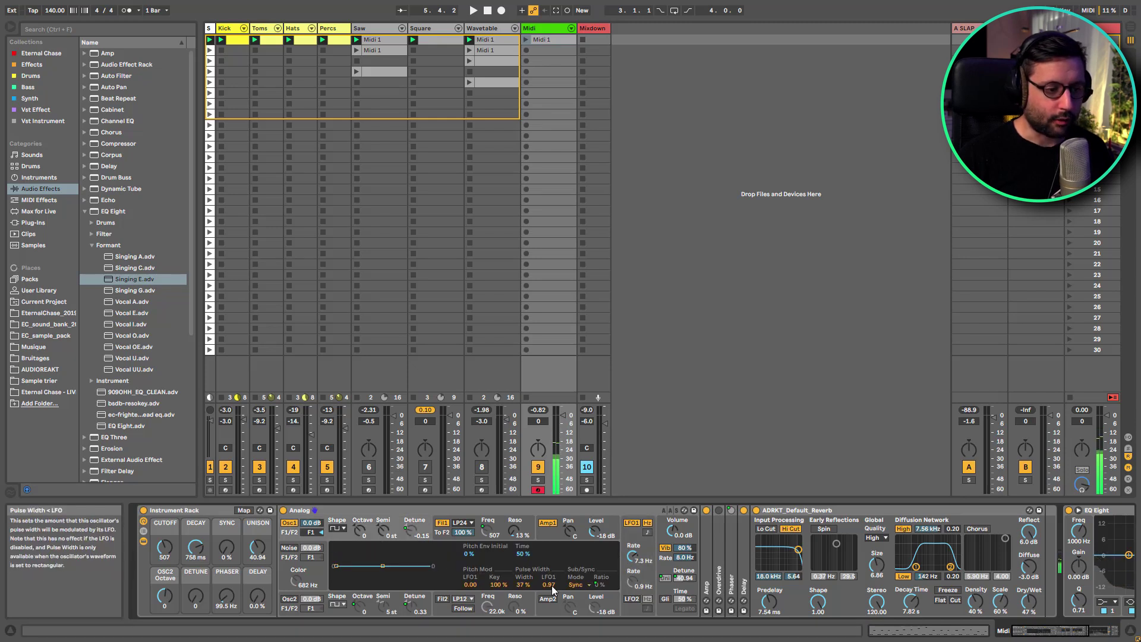
drag(553, 588, 552, 583)
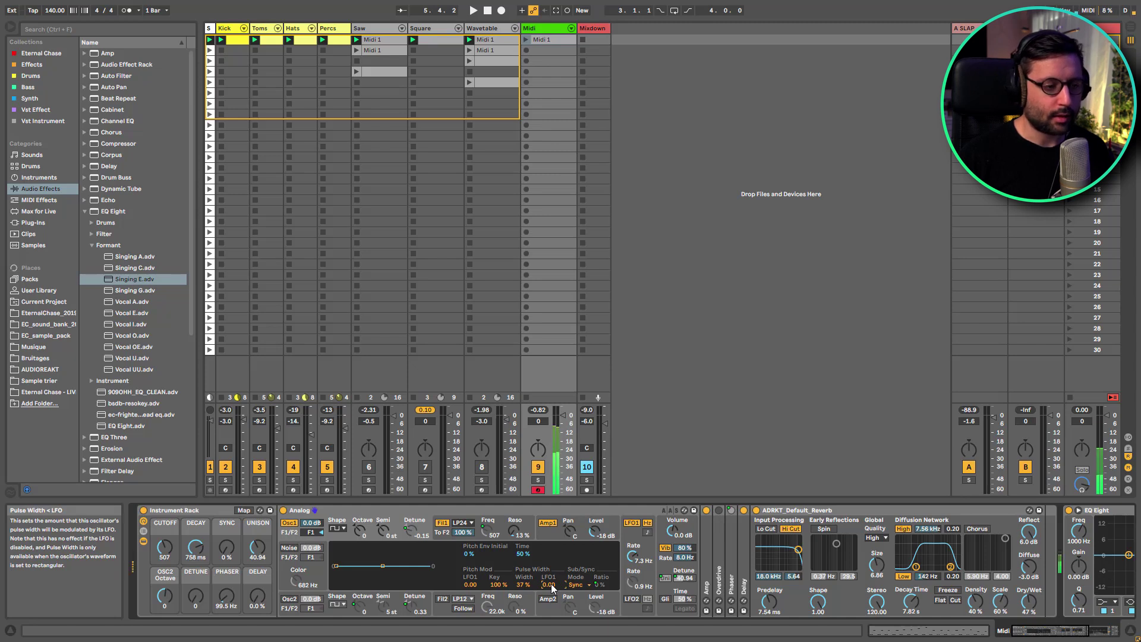
drag(552, 588, 552, 564)
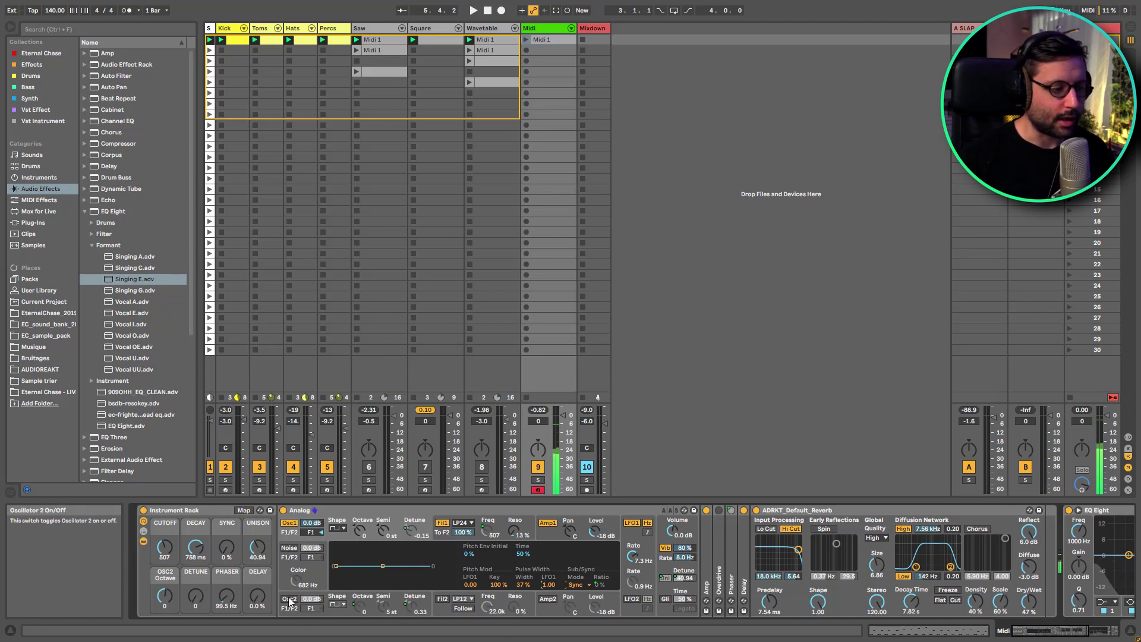
Enable LFO2 at 1.00 pulse-width amount, reset Osc 2 to 0 st, and lower CUTOFF to 208.
click(330, 613)
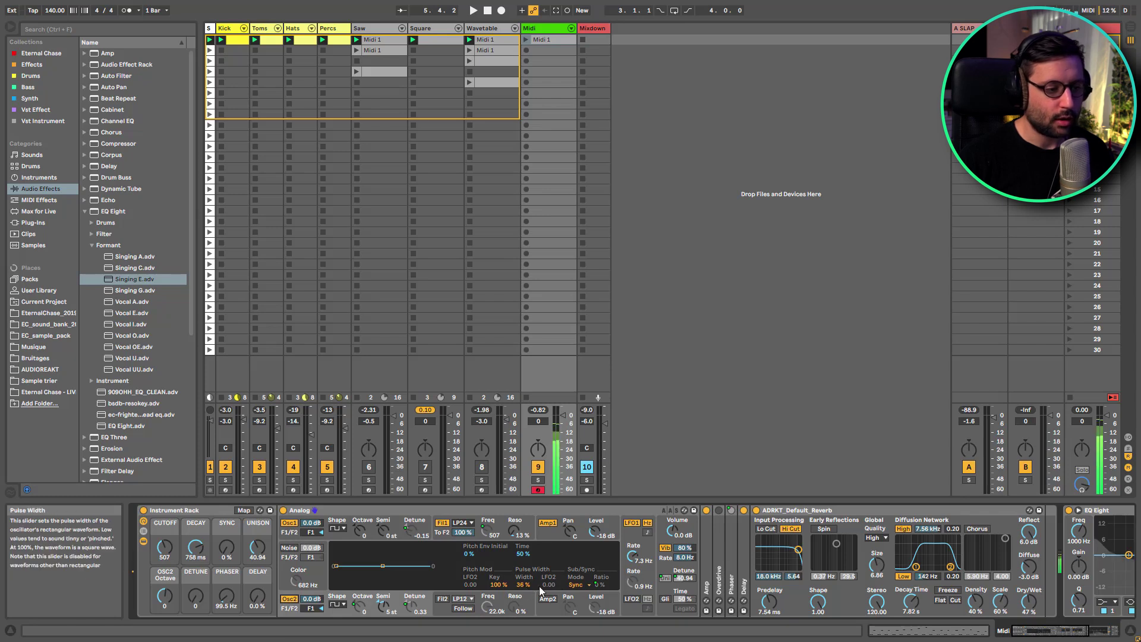
click(401, 537)
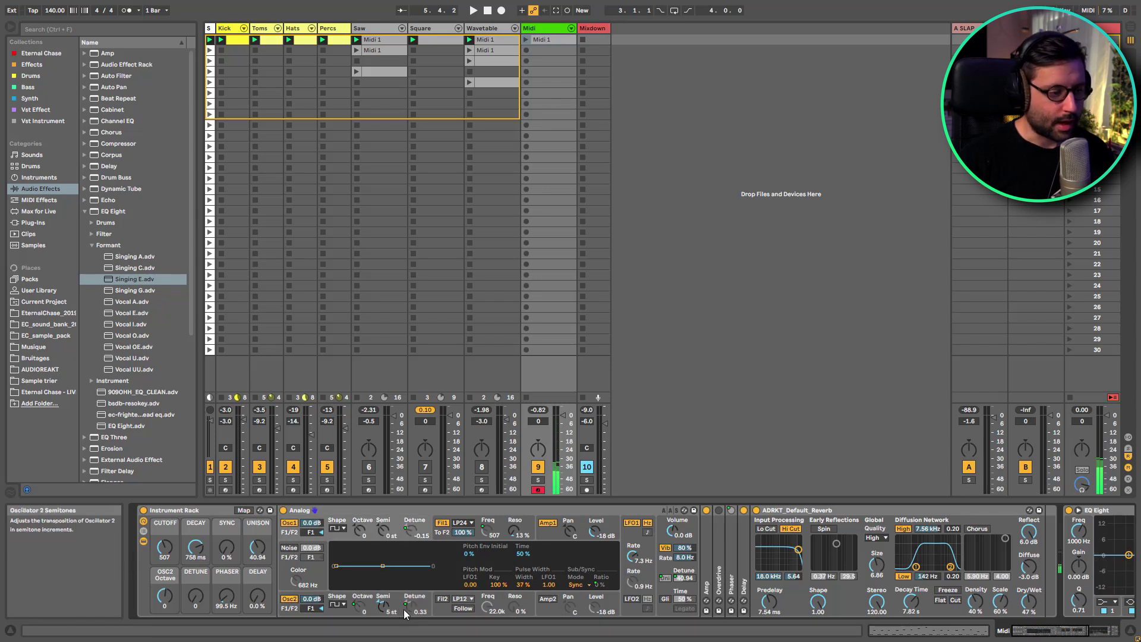
click(348, 610)
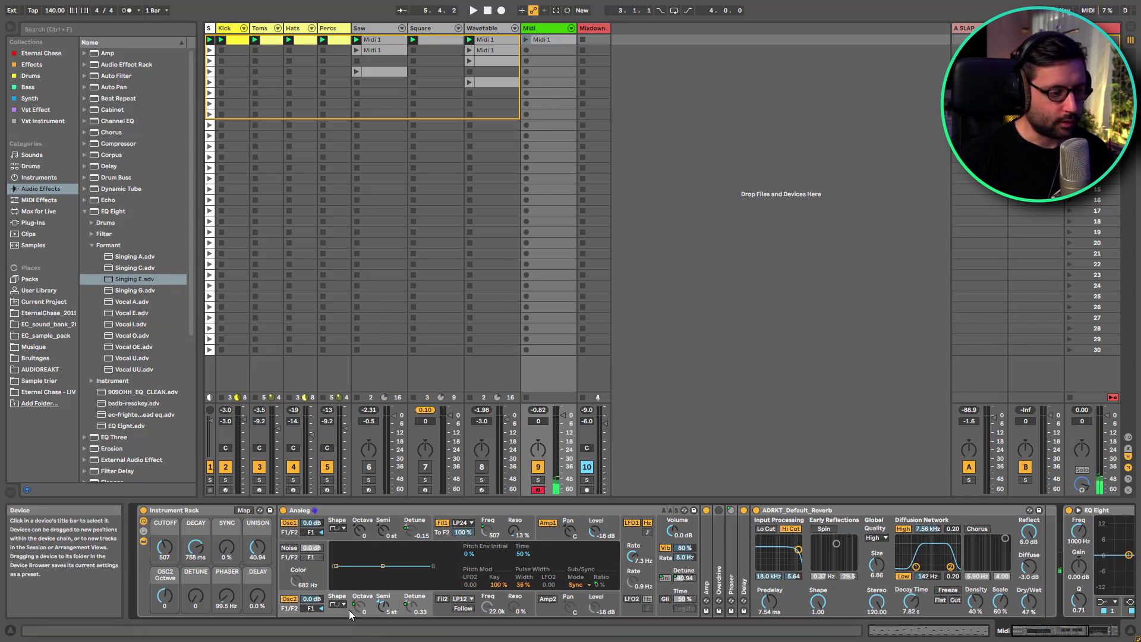
click(631, 599)
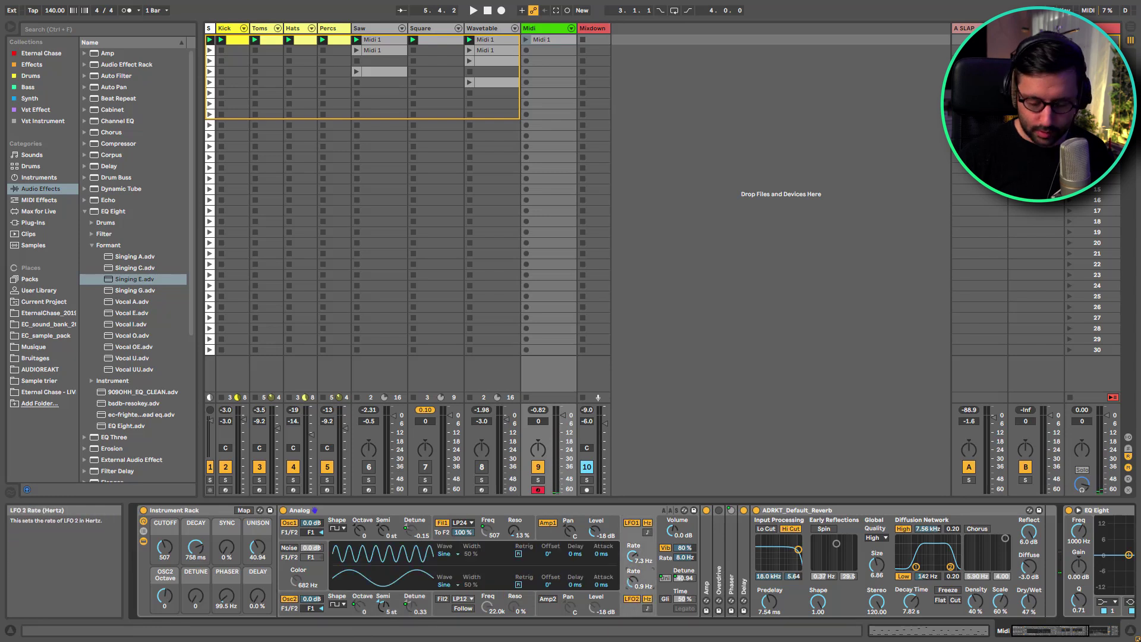
click(350, 612)
double_click(384, 605)
drag(547, 585, 547, 552)
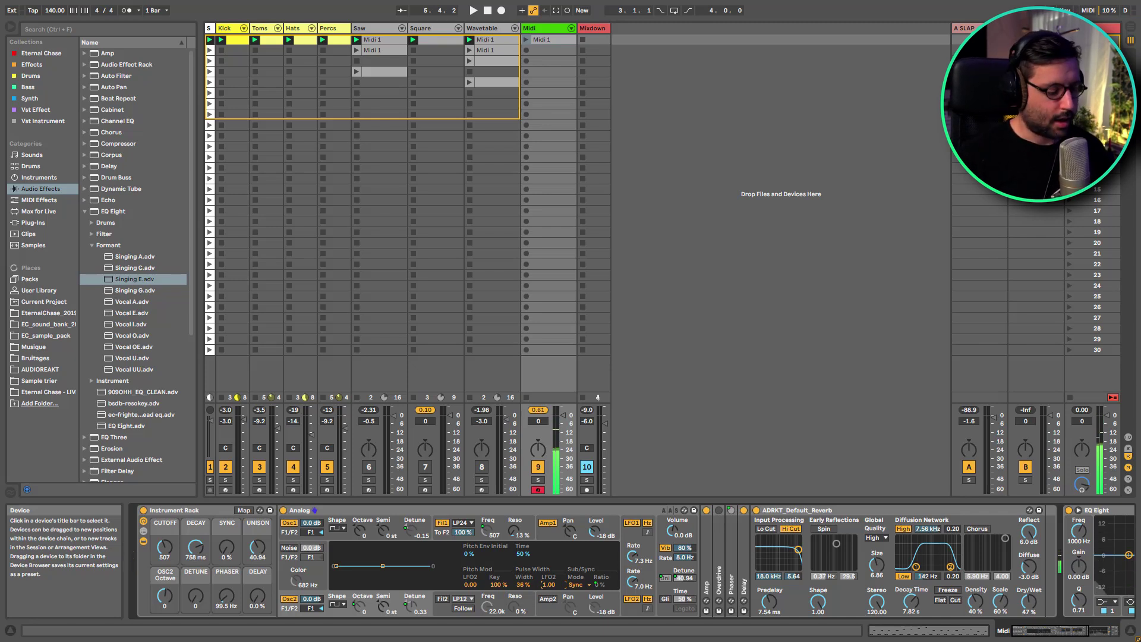
mouse_move(164, 548)
mouse_down()
mouse_move(165, 570)
mouse_move(165, 559)
mouse_up()
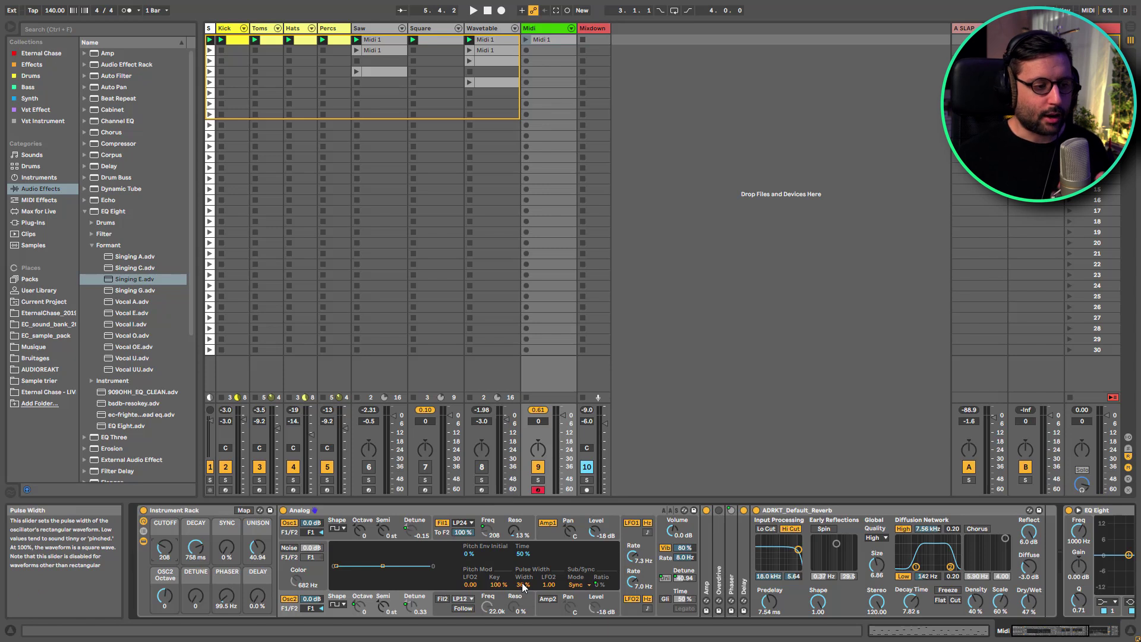
Select the Wavetable lead track and expand its rack to show Wavetable and Phaser.
click(476, 32)
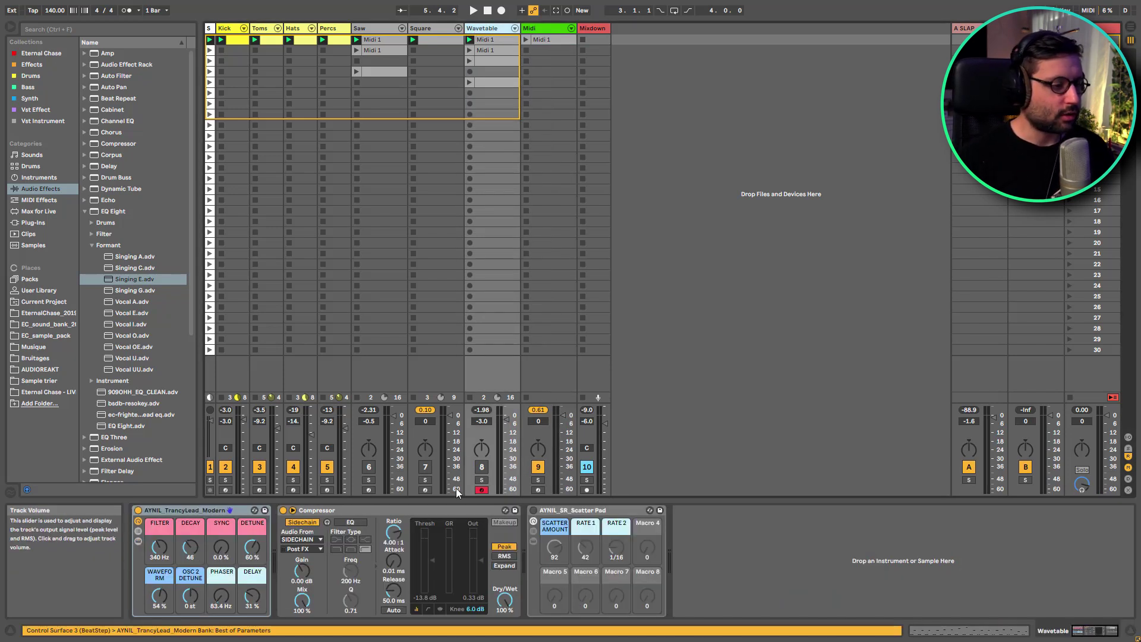
click(481, 468)
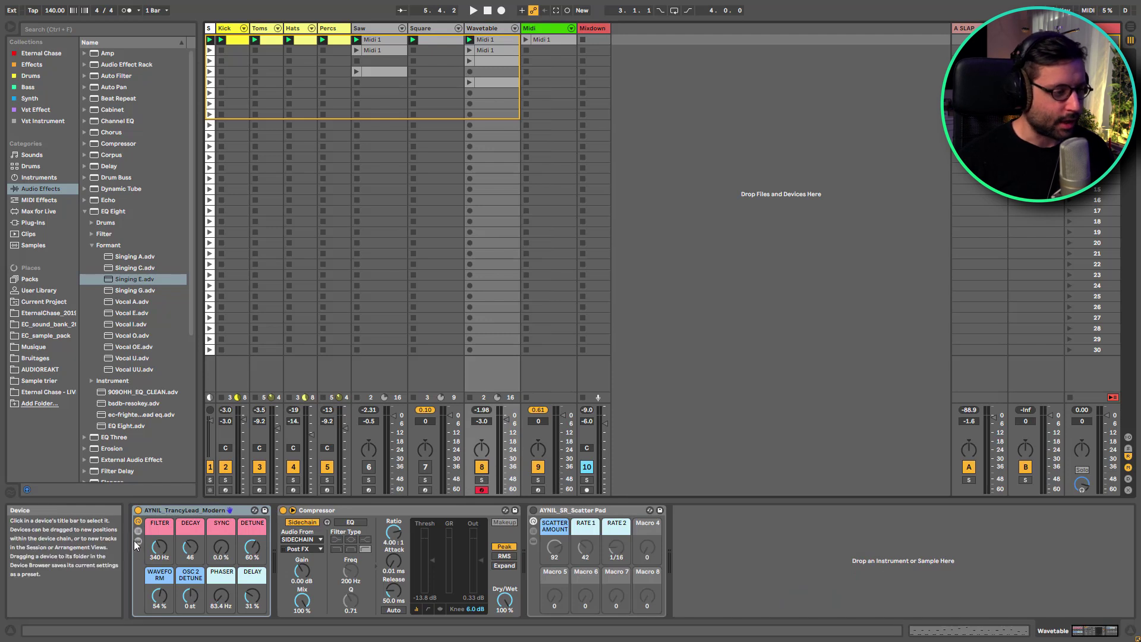
click(138, 541)
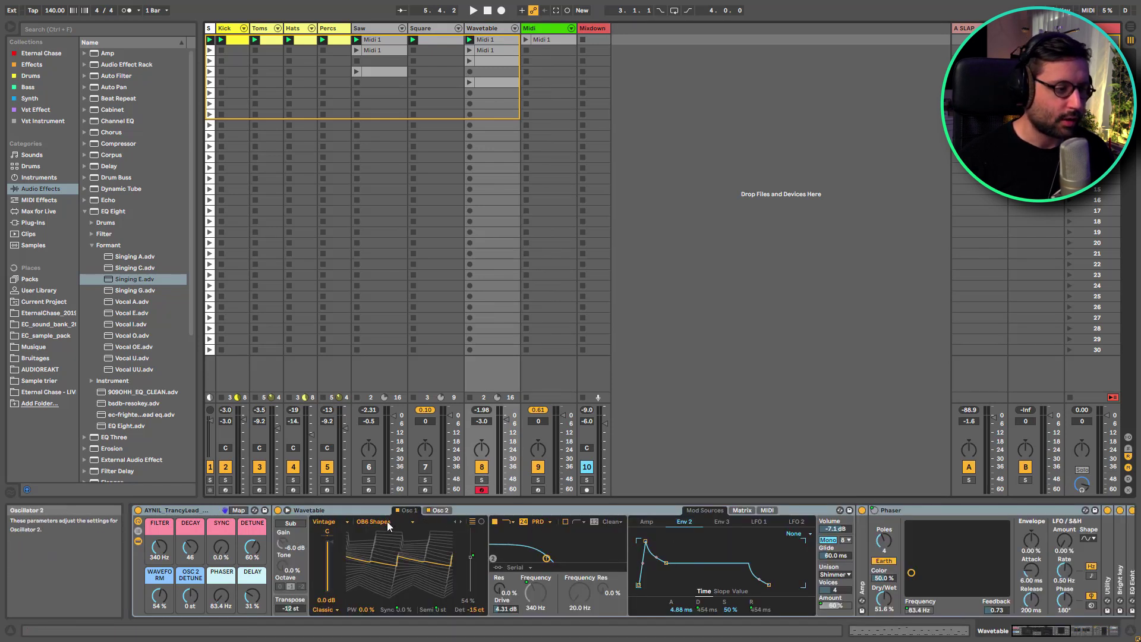
Inspect Wavetable's modulation matrix, Env 2, amplitude envelope and LFO 2 settings.
click(742, 510)
click(715, 545)
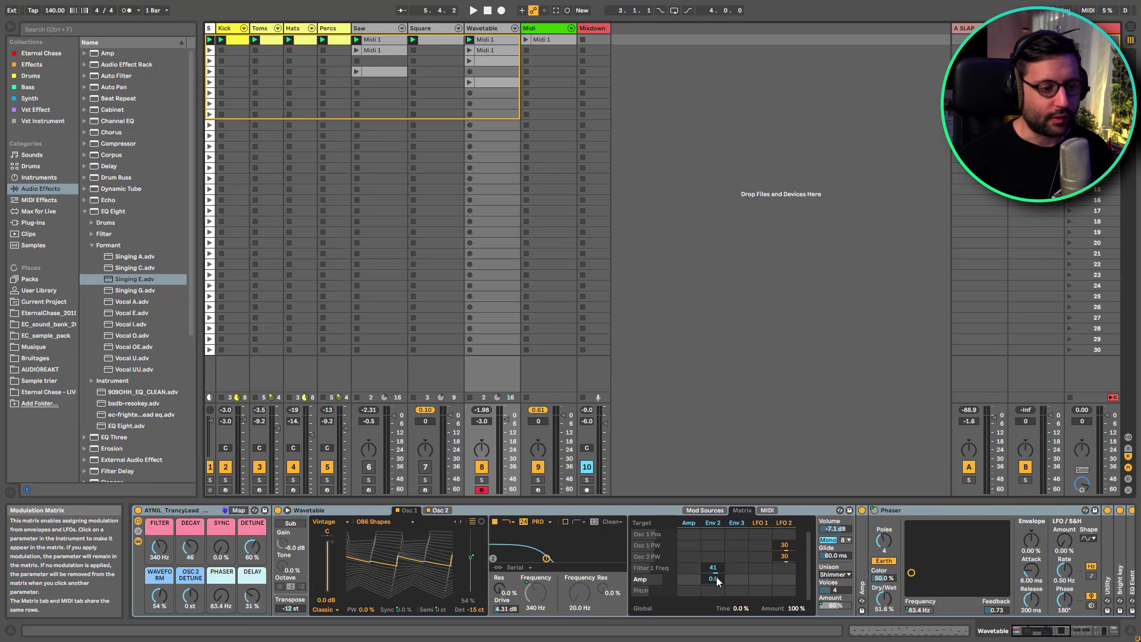
click(714, 524)
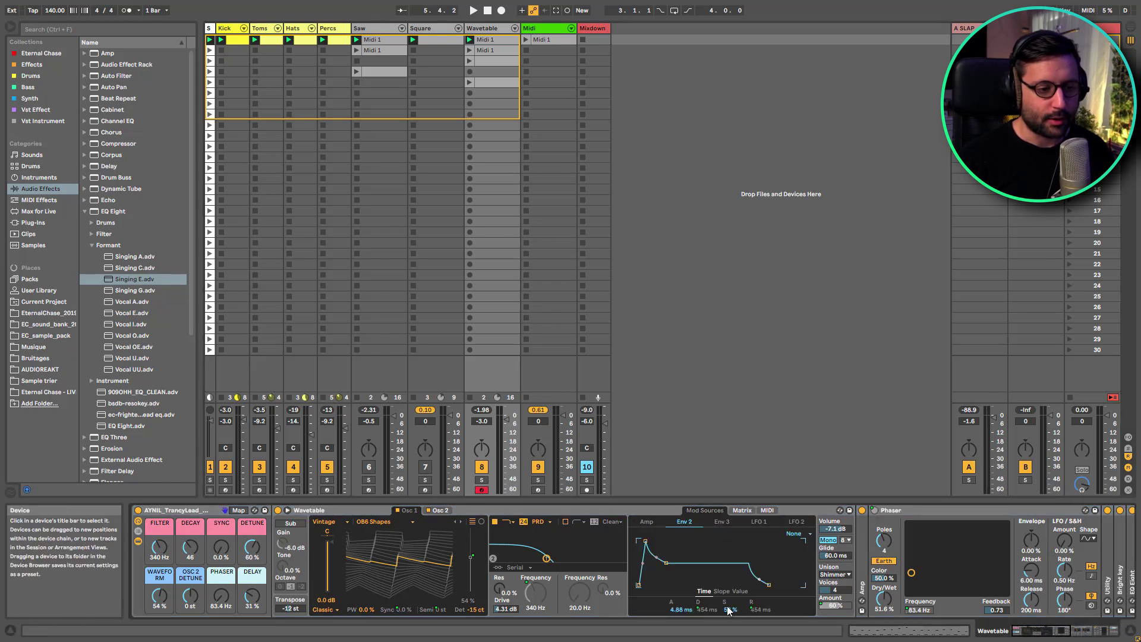
click(664, 523)
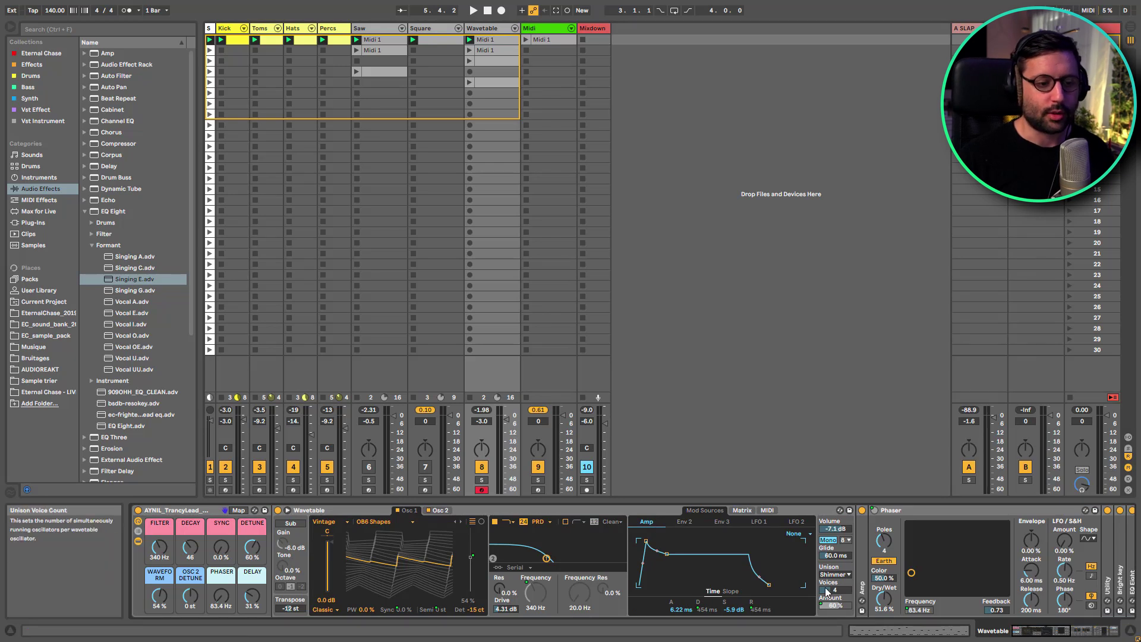
click(748, 509)
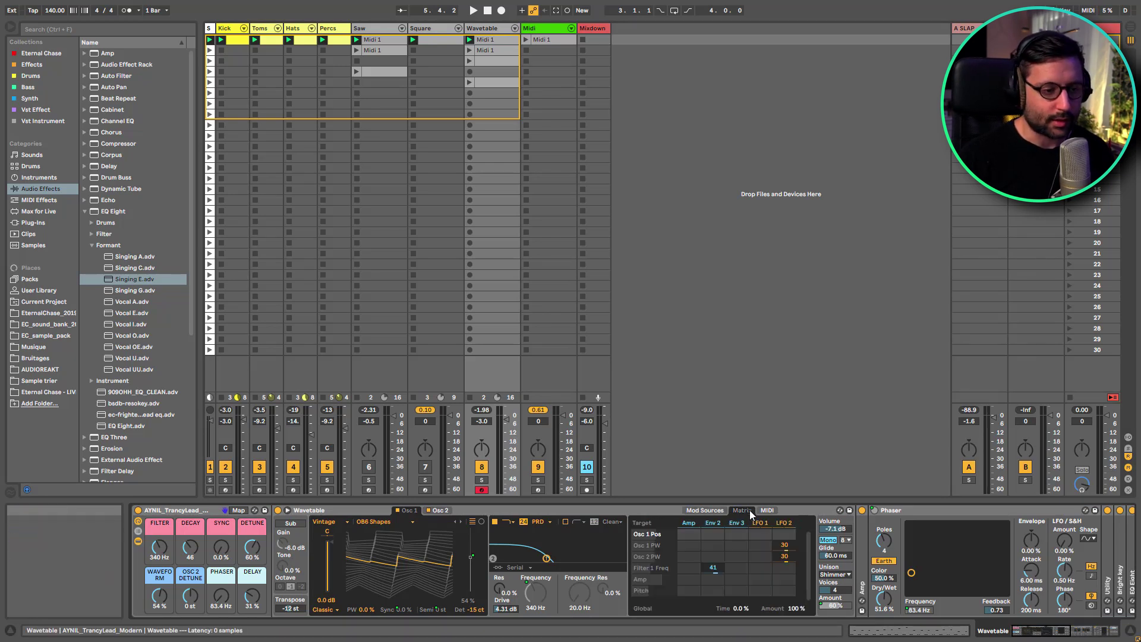
click(791, 524)
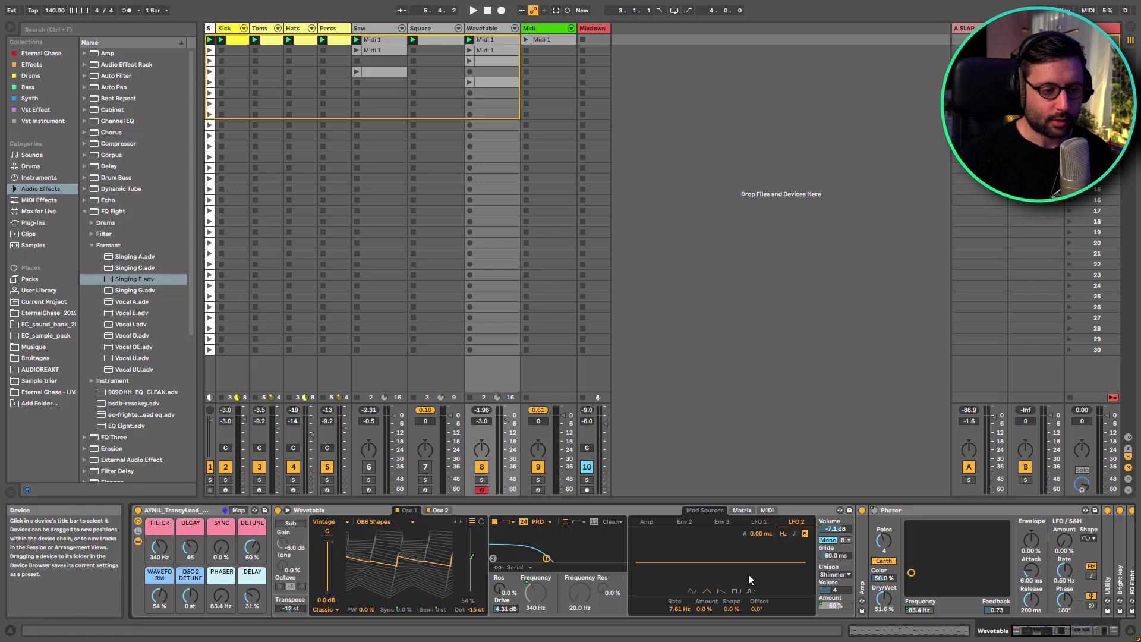
click(655, 522)
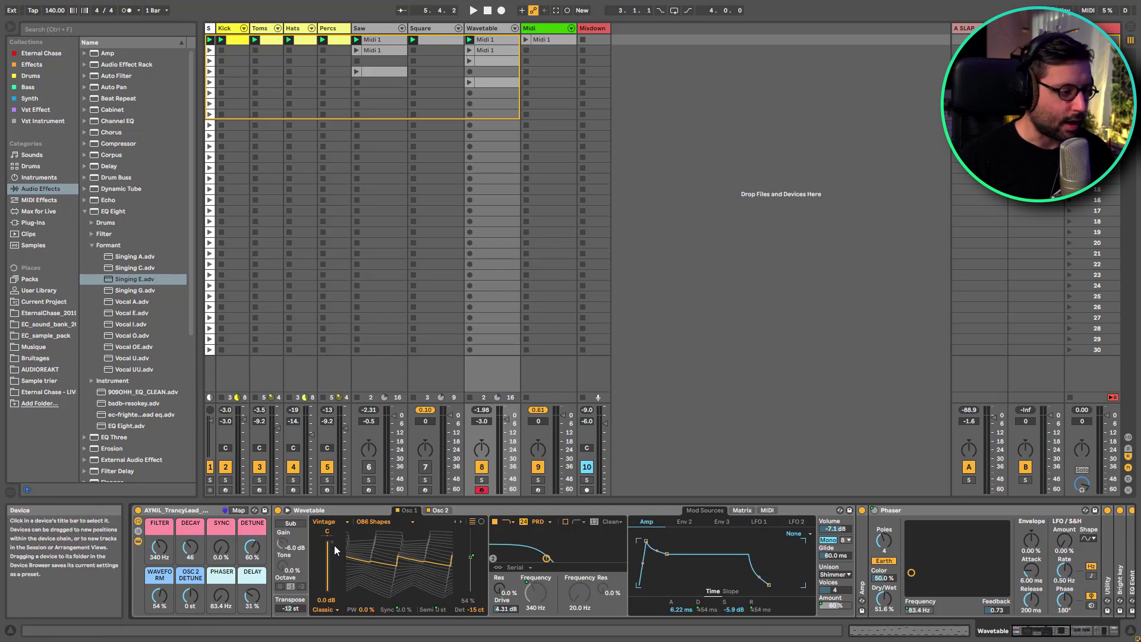
Lower the WAVEFORM macro to about 28 %, shorten Wavetable's glide, and show Env 2.
drag(159, 595, 160, 559)
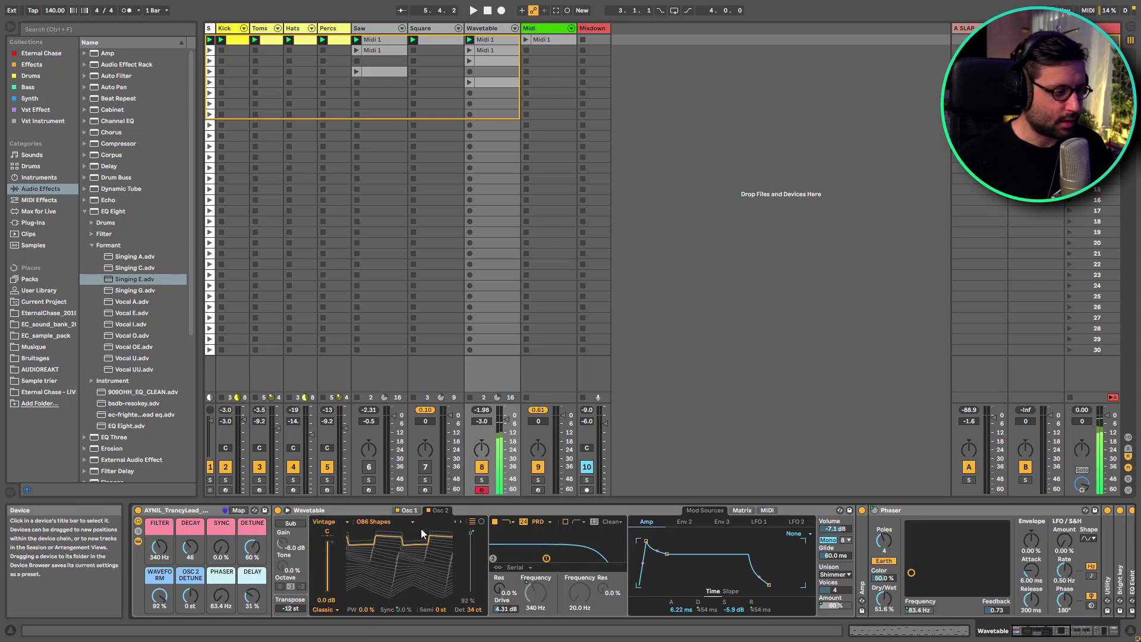
mouse_move(159, 596)
mouse_down()
mouse_move(160, 619)
mouse_move(172, 605)
mouse_up()
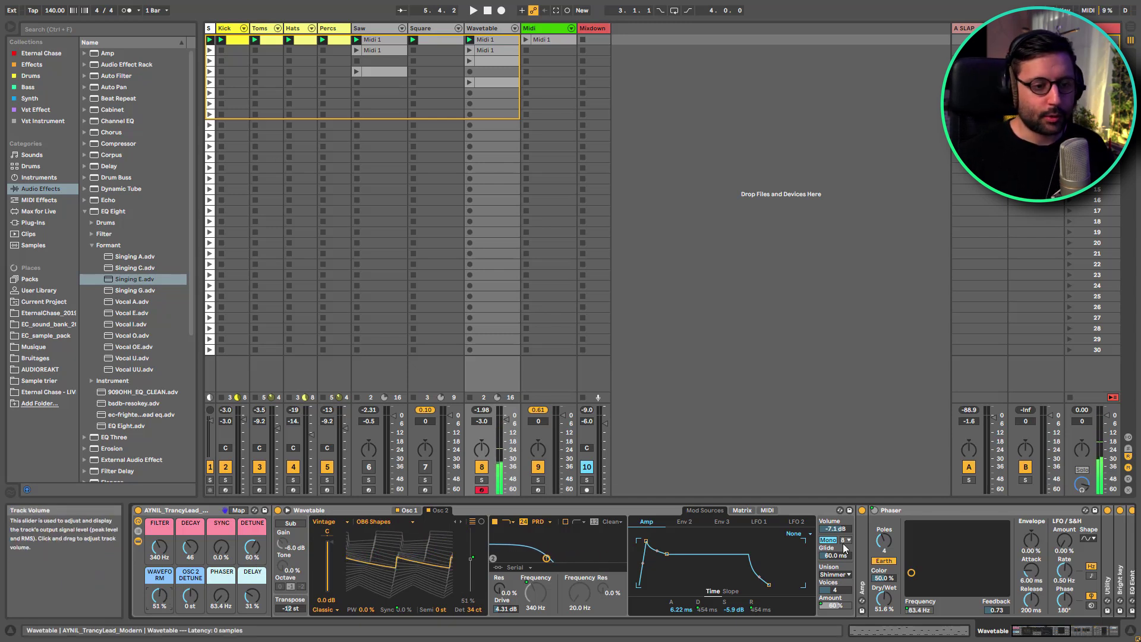
drag(838, 556, 838, 583)
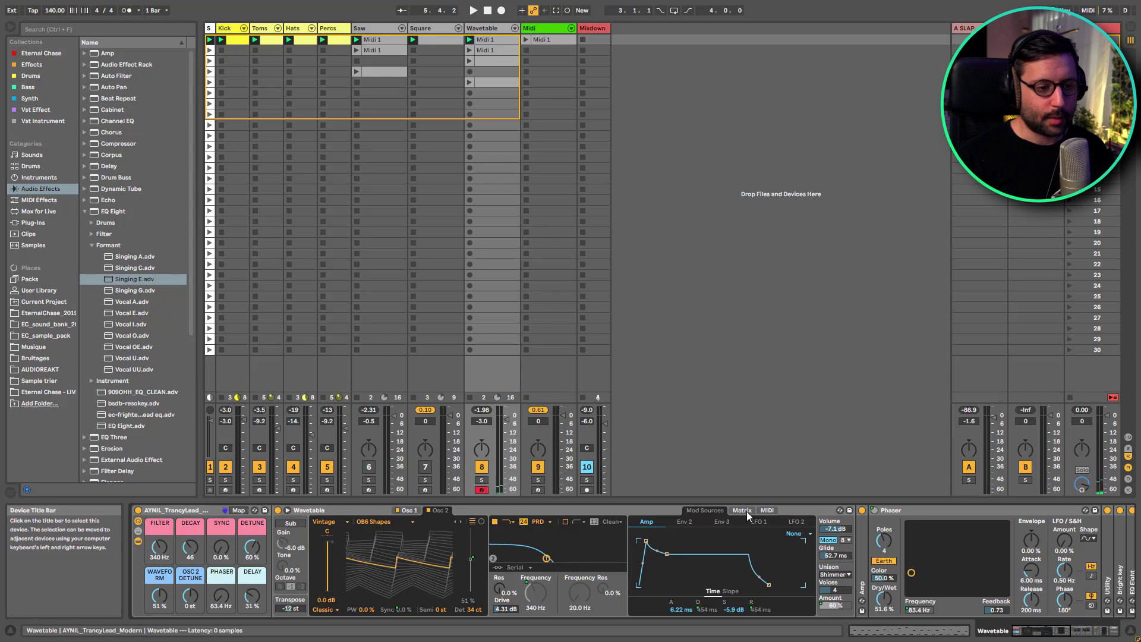
click(686, 522)
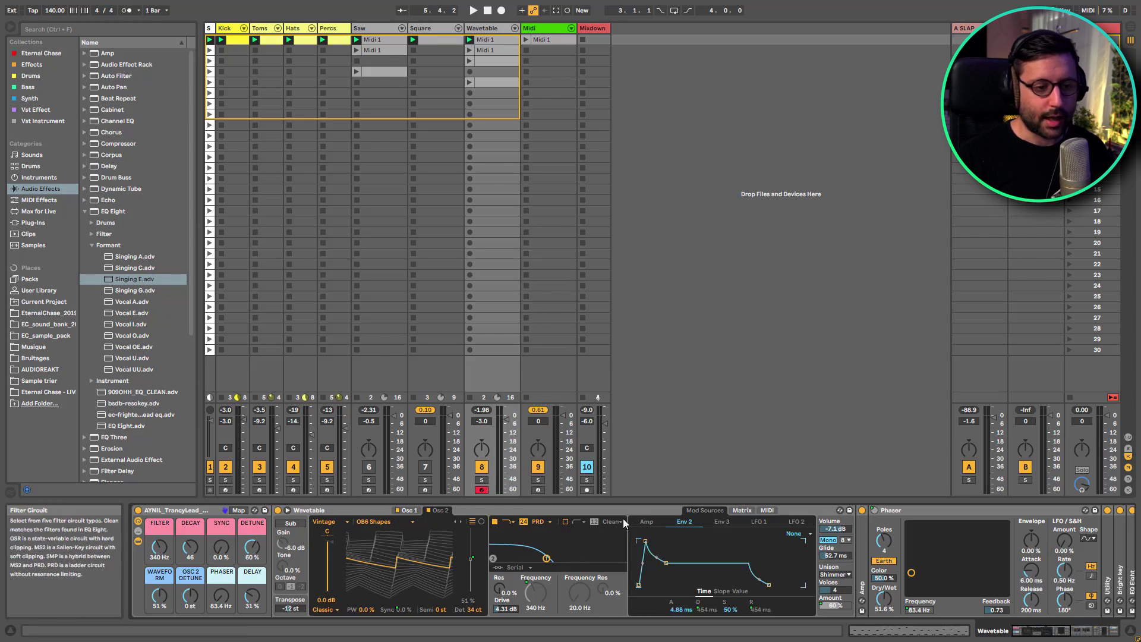
Switch to the Saw track and raise Analog's filter envelope sustain to 0.69.
click(447, 41)
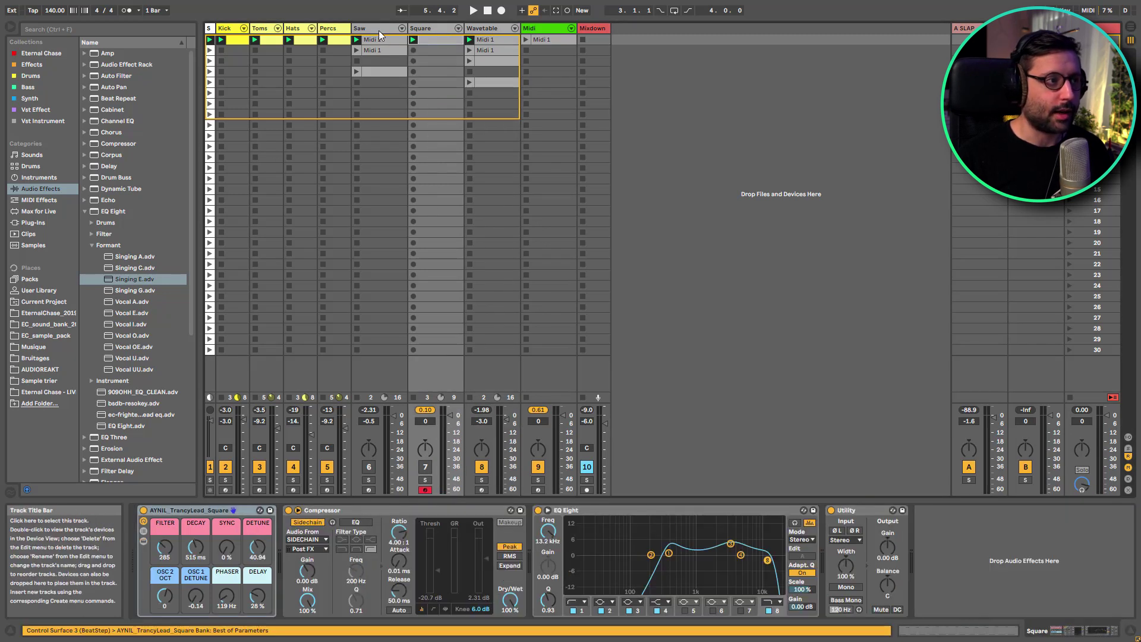
click(379, 30)
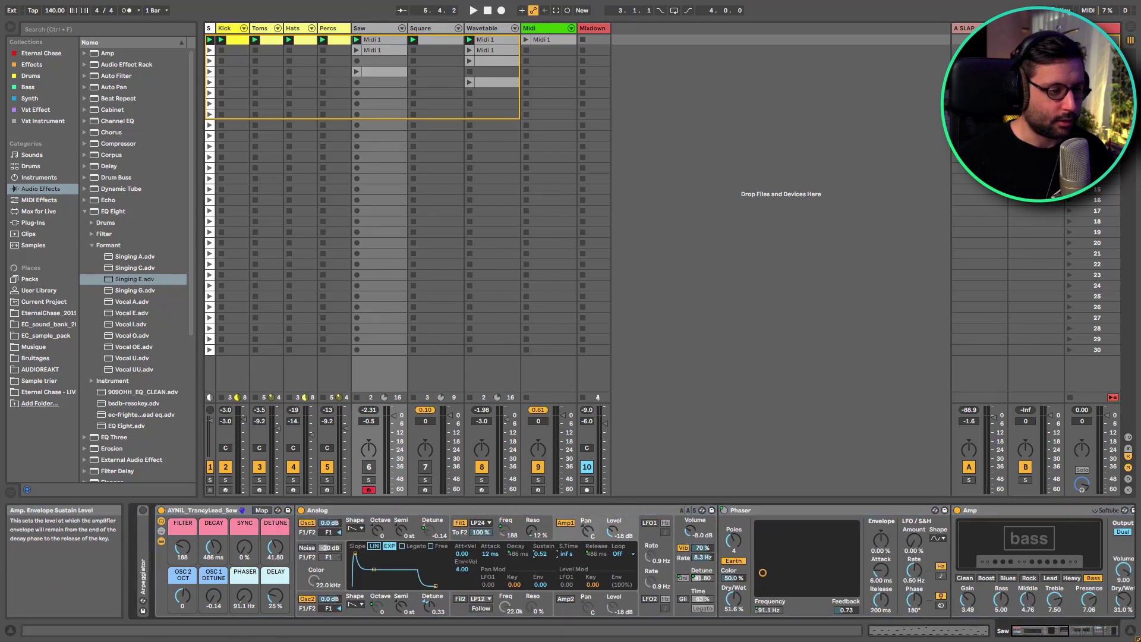
click(535, 538)
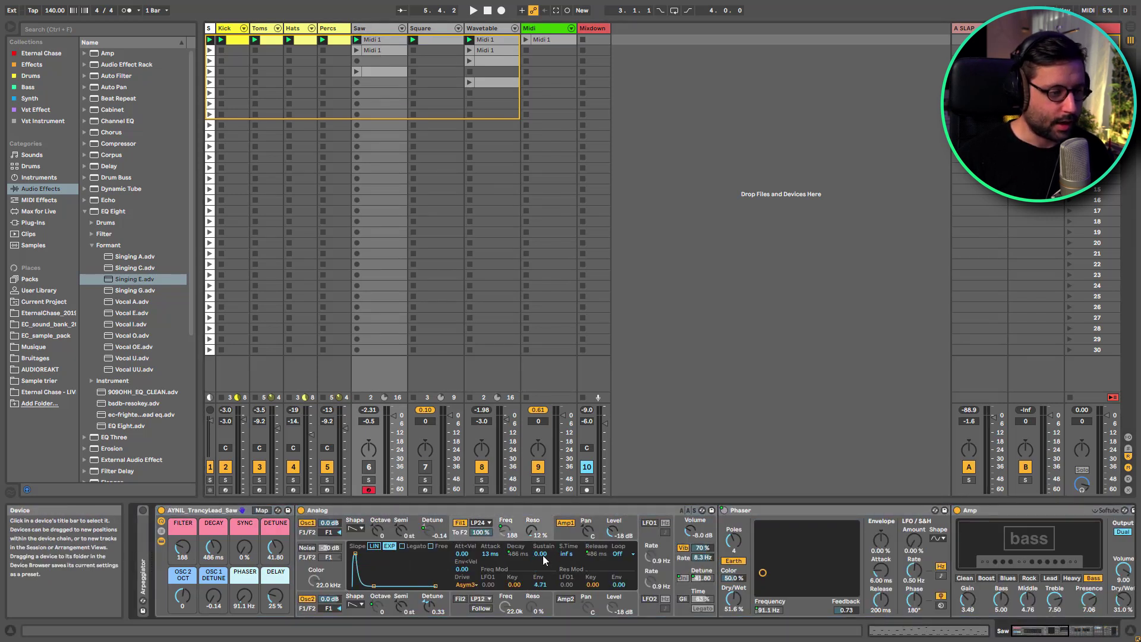
drag(543, 559, 543, 538)
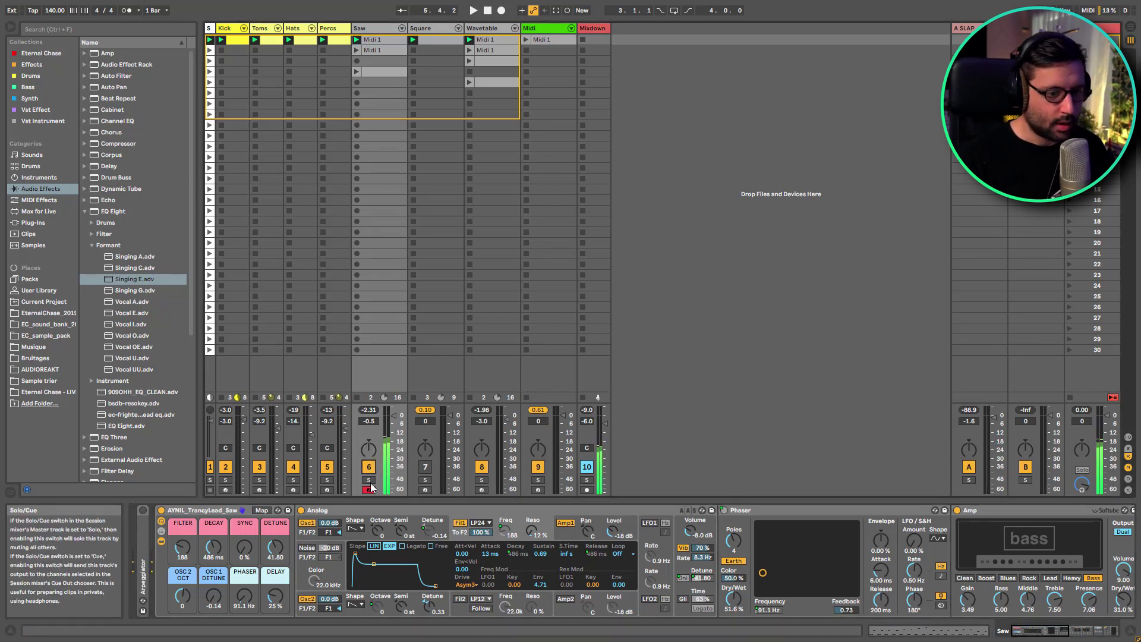
Set Analog's glide time to 50 %.
click(708, 605)
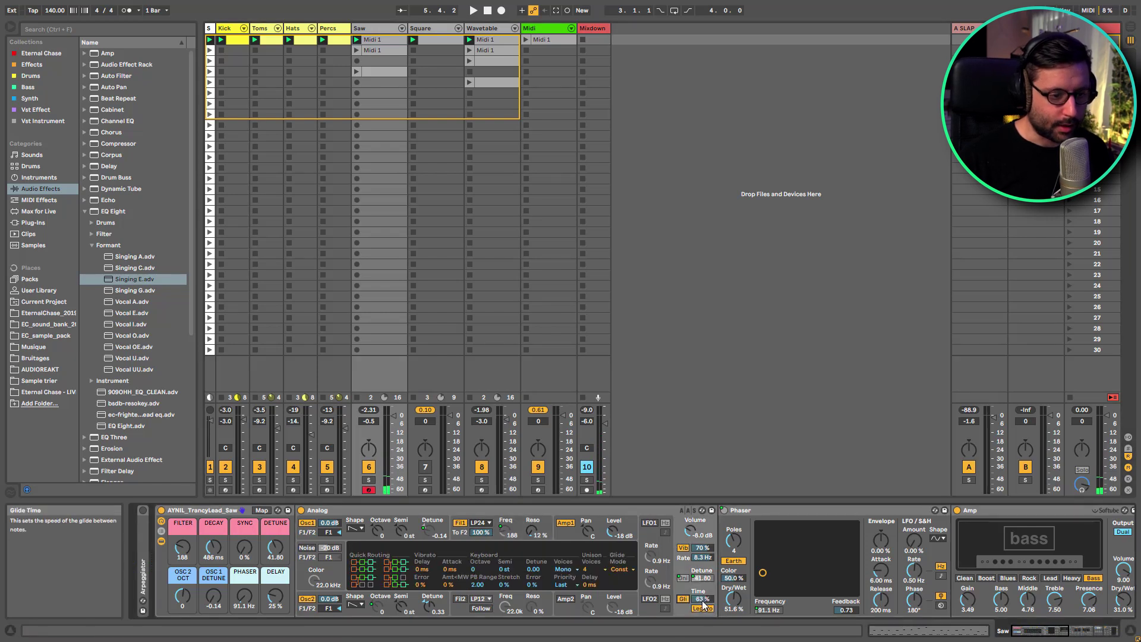
drag(703, 599, 704, 612)
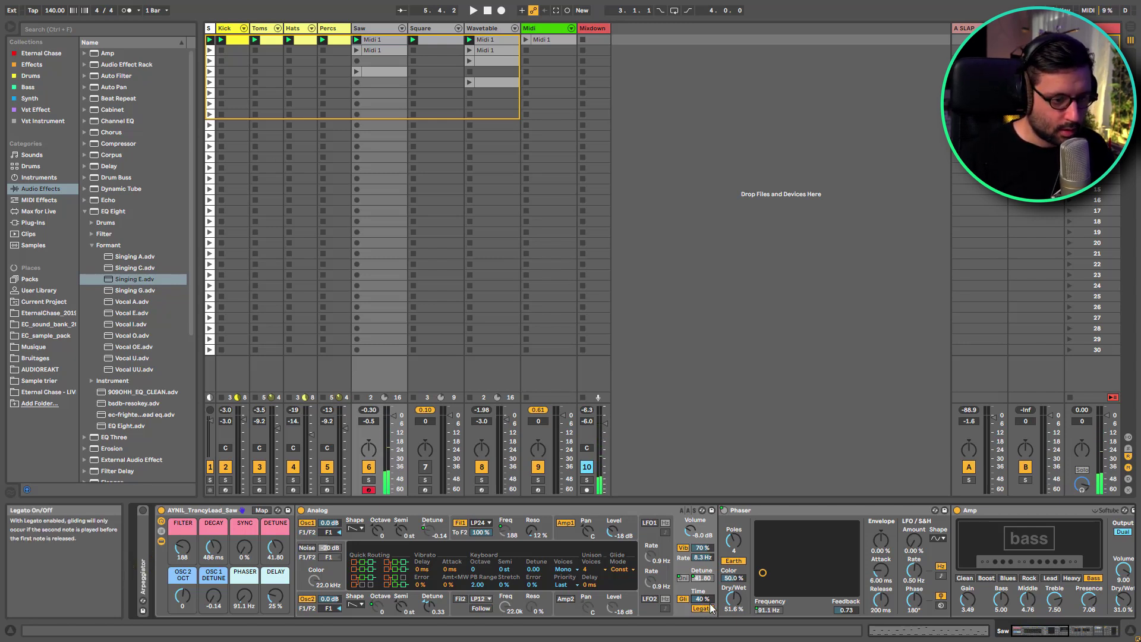
drag(703, 599, 704, 593)
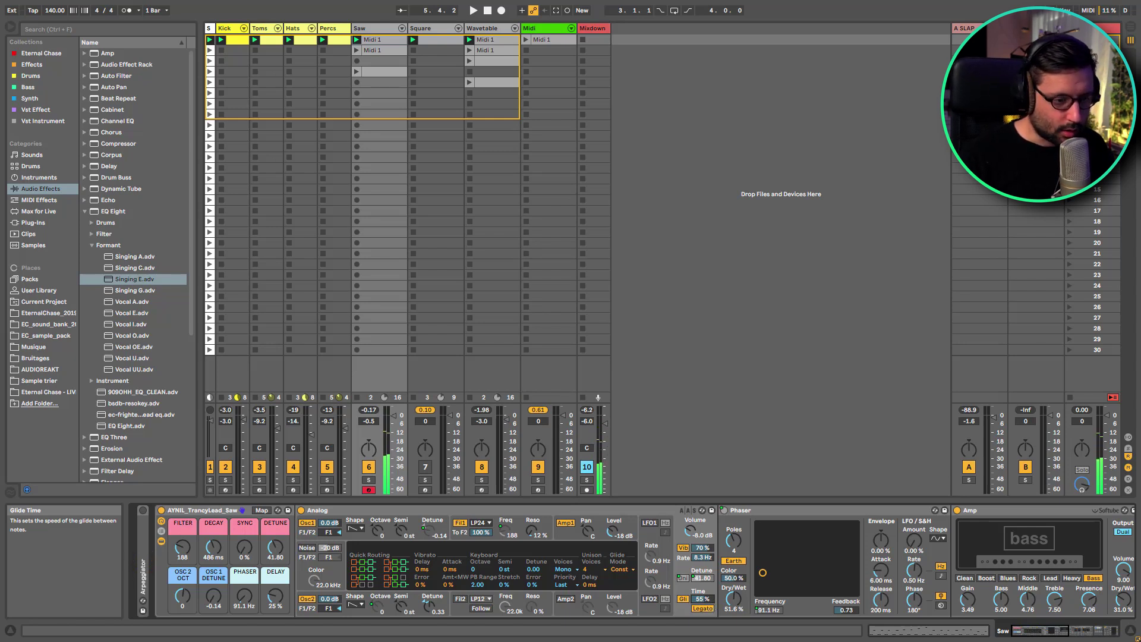
drag(703, 599, 703, 602)
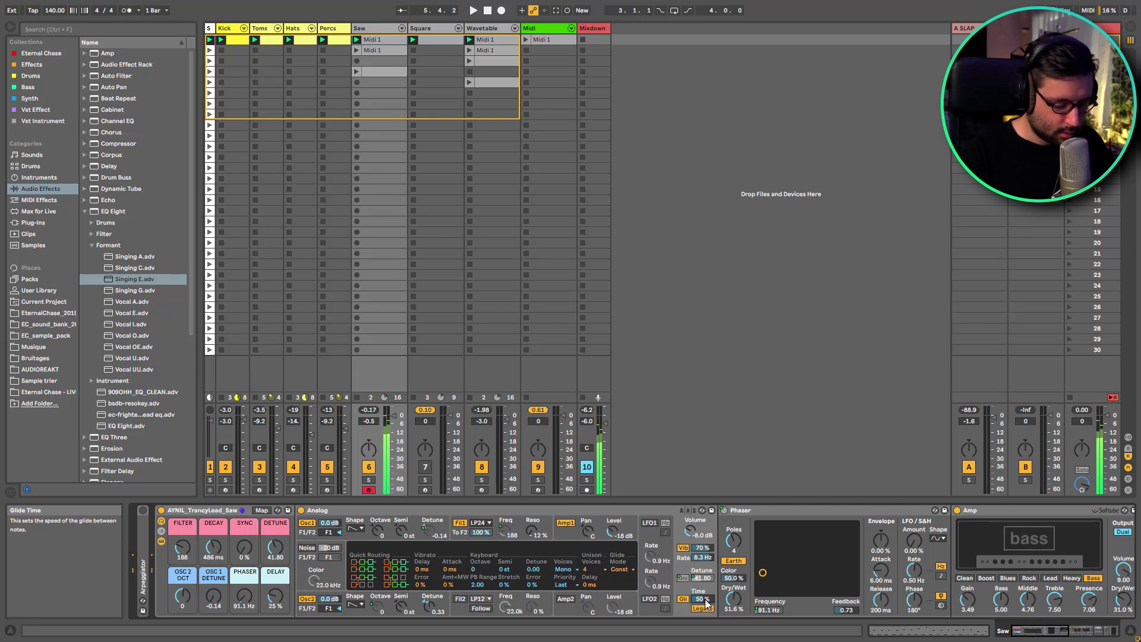
Collapse the lead rack, expand the Arpeggiator, and add an empty MIDI clip to Saw's seventh slot.
click(161, 541)
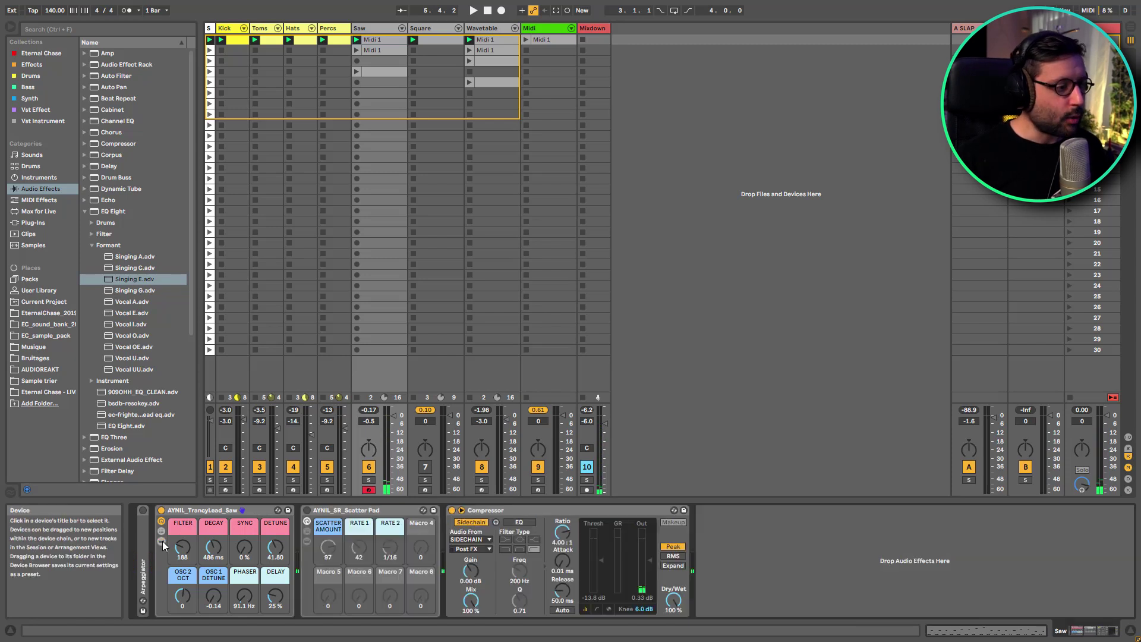
double_click(144, 533)
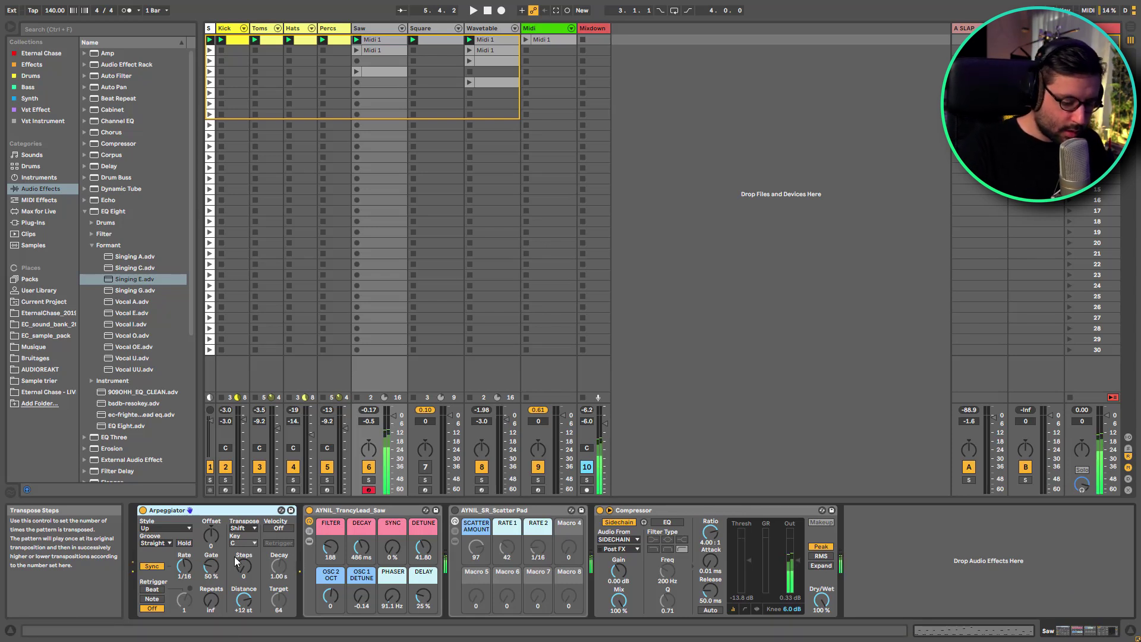
double_click(380, 104)
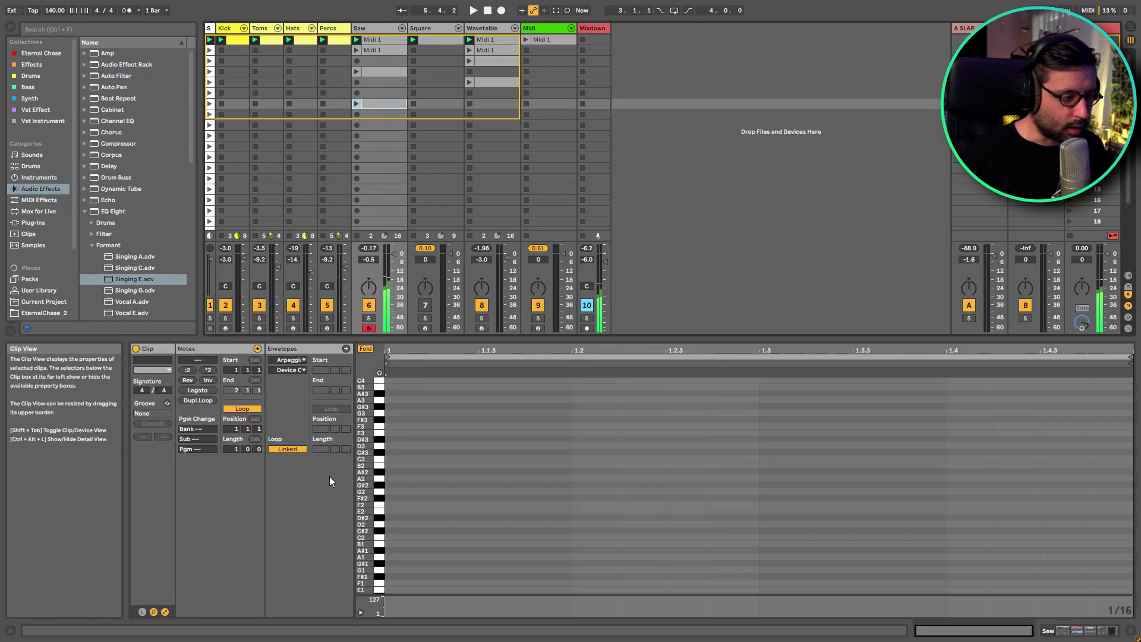
click(374, 28)
double_click(354, 29)
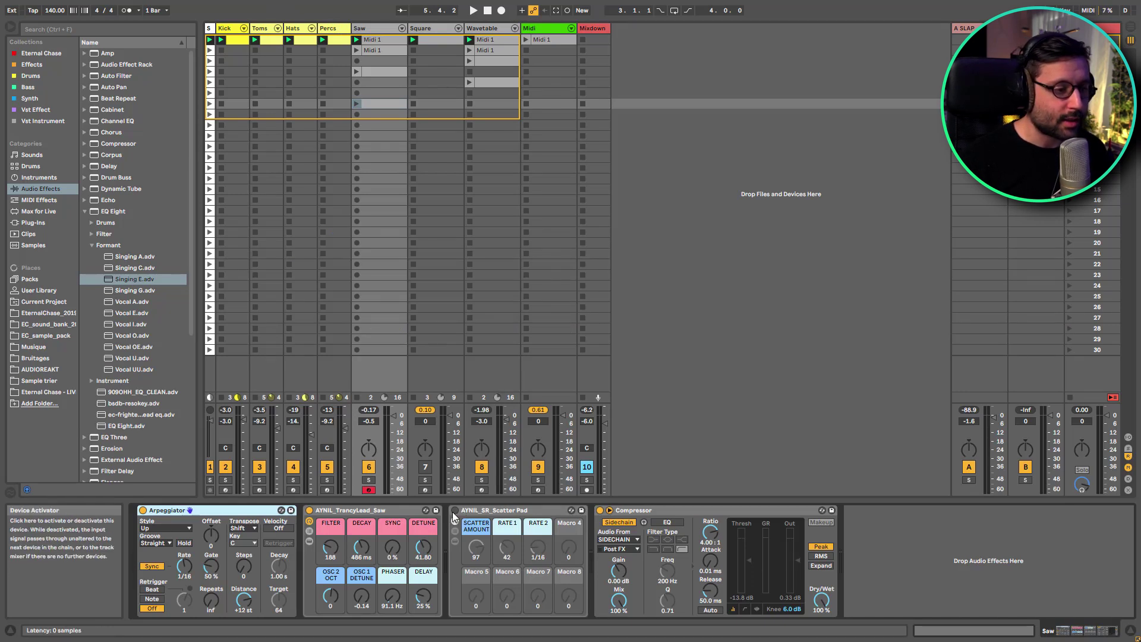
Turn on the Scatter Pad rack, solo the Saw track, and raise the scatter amount.
click(510, 511)
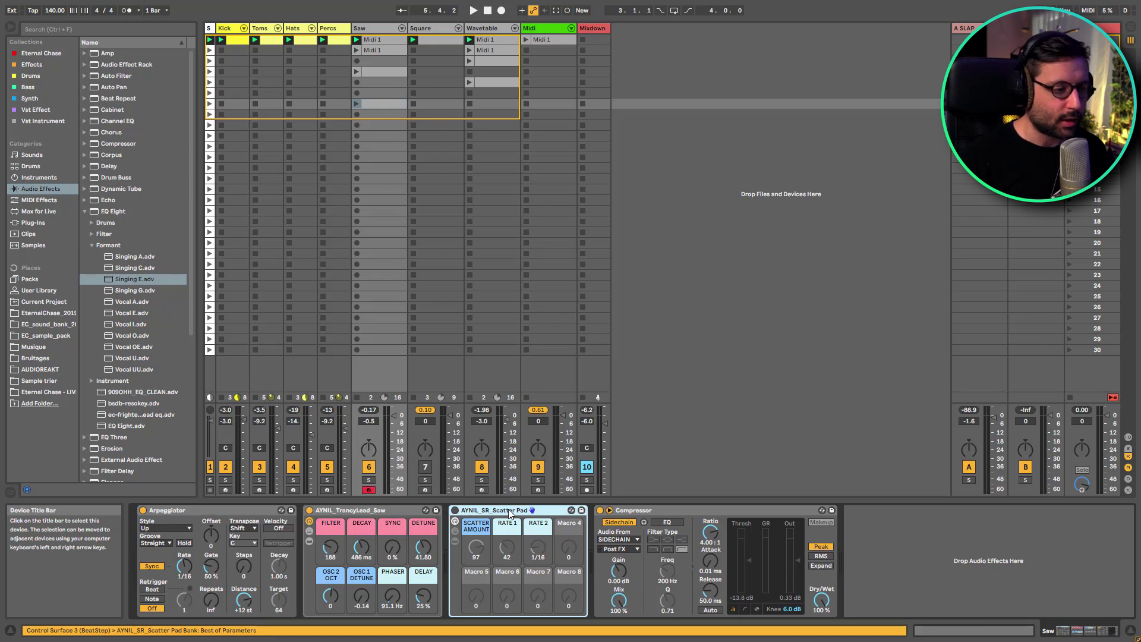
click(454, 510)
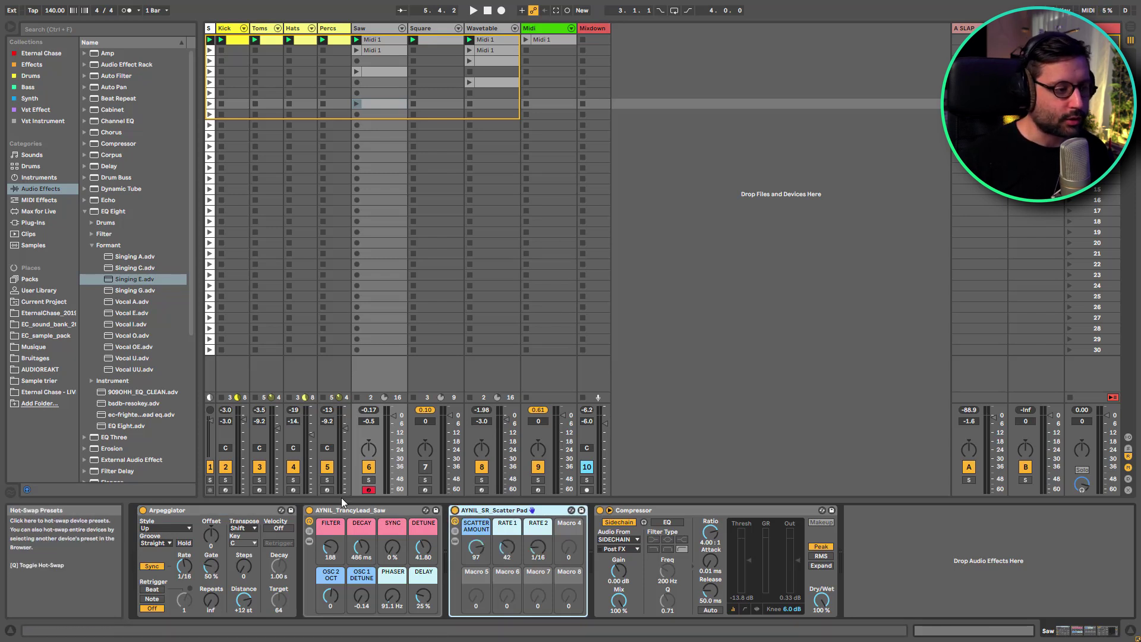
click(368, 480)
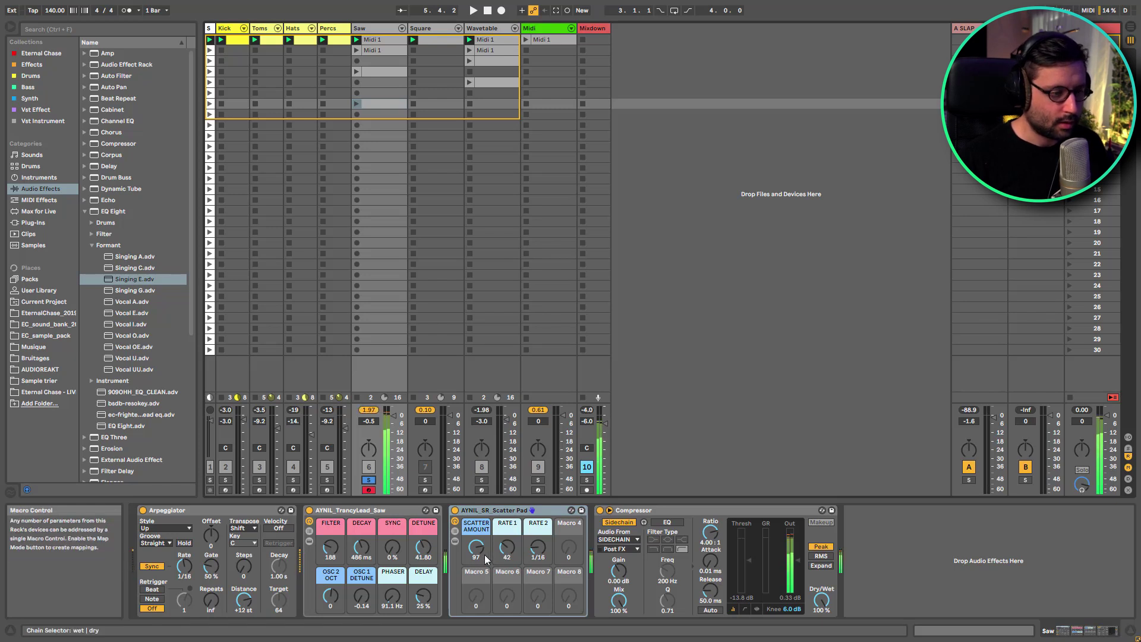
drag(479, 557, 479, 594)
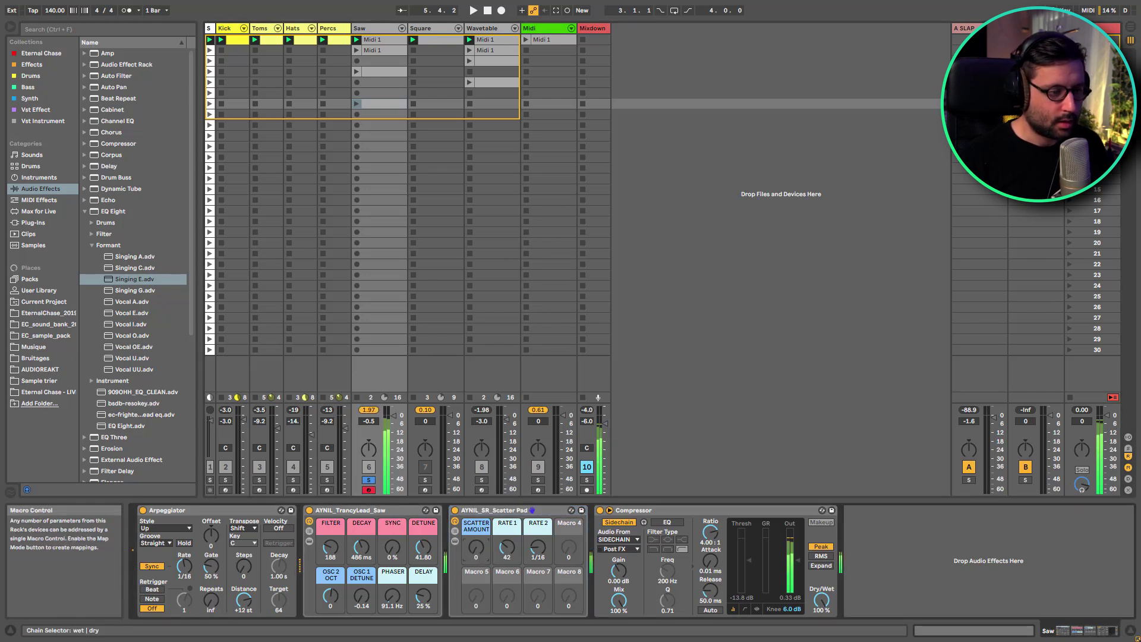
drag(476, 547, 476, 493)
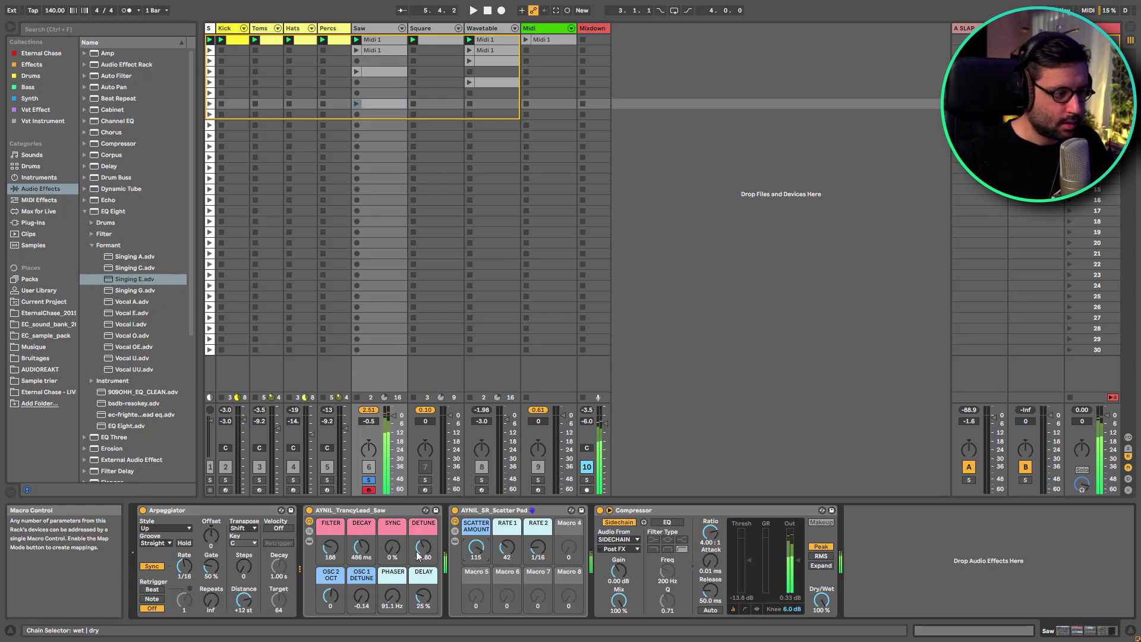
Switch off the Arpeggiator, A/B the Scatter Pad, then show the Wavetable track's devices.
click(143, 510)
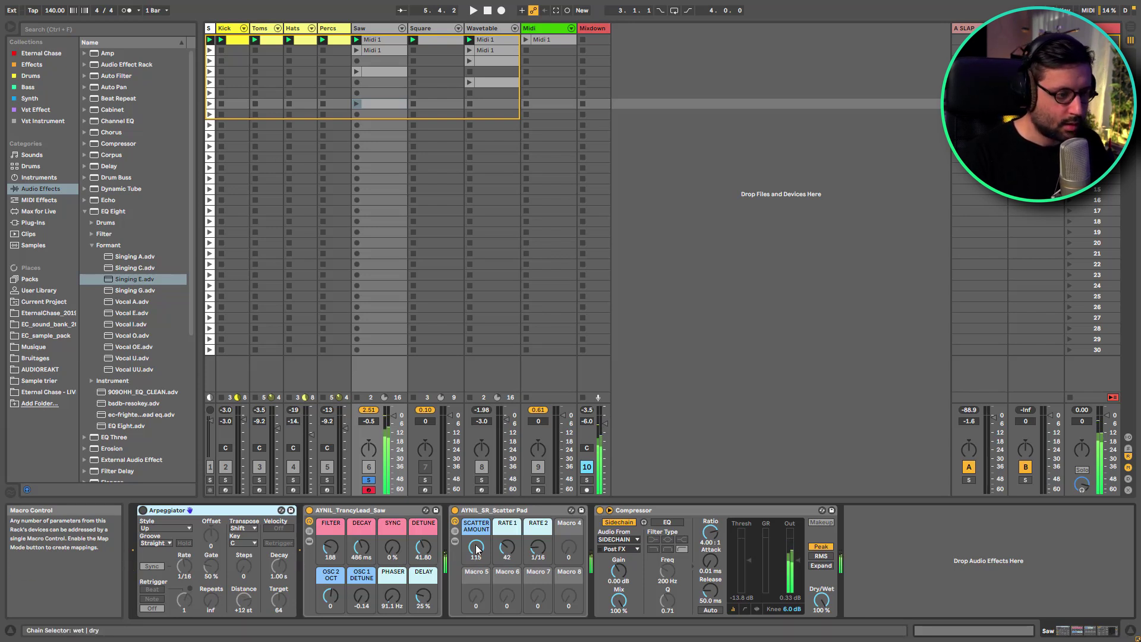
click(456, 511)
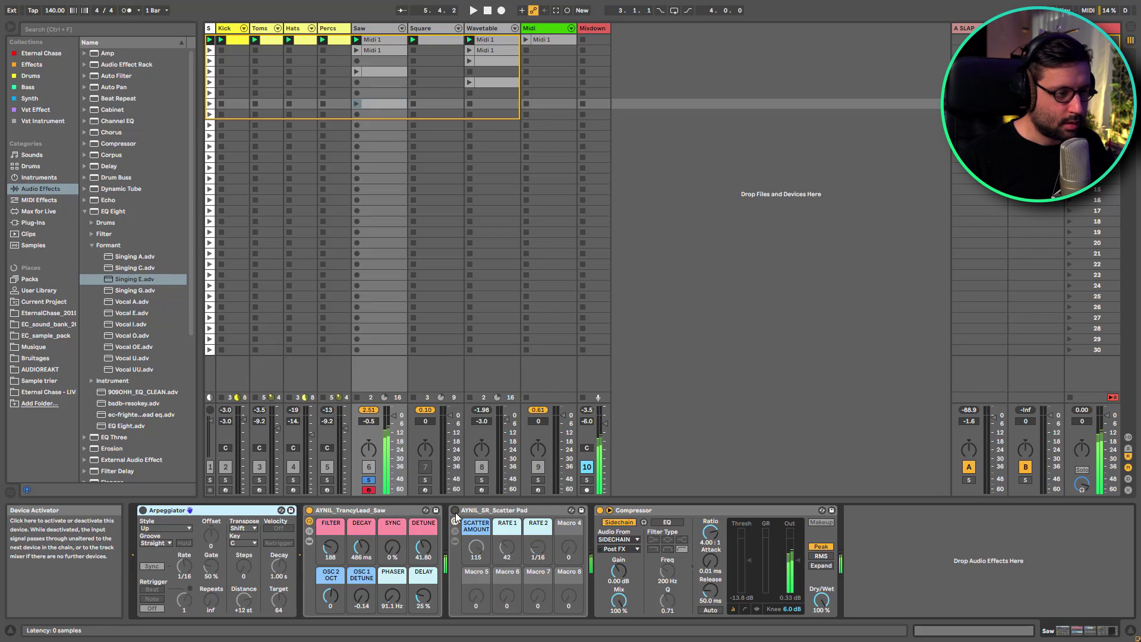
click(456, 511)
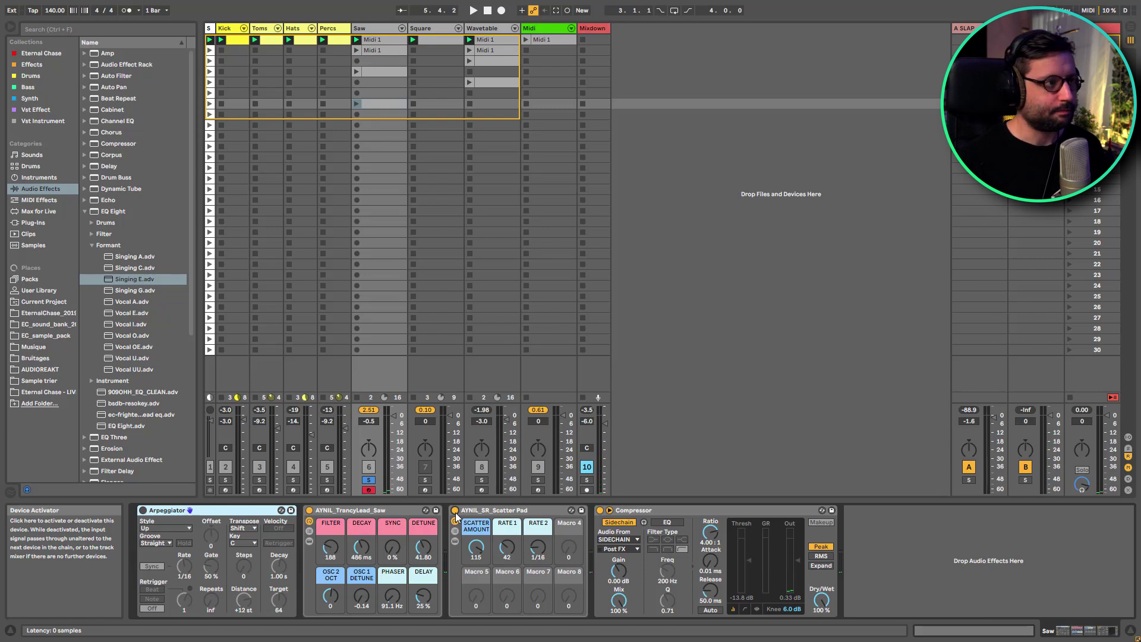
click(491, 29)
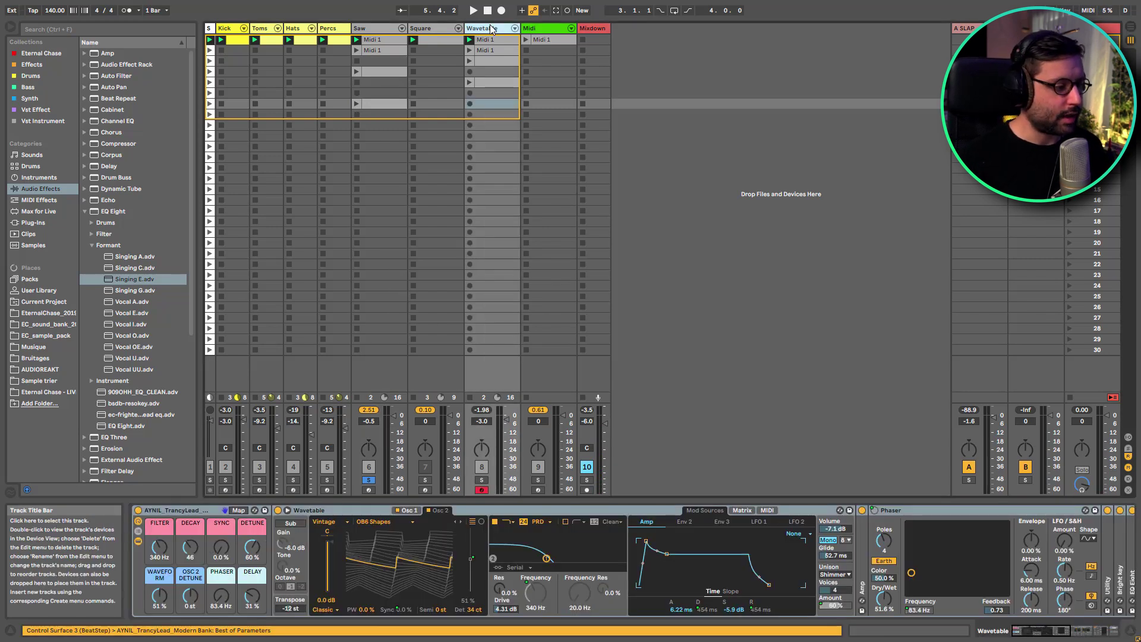